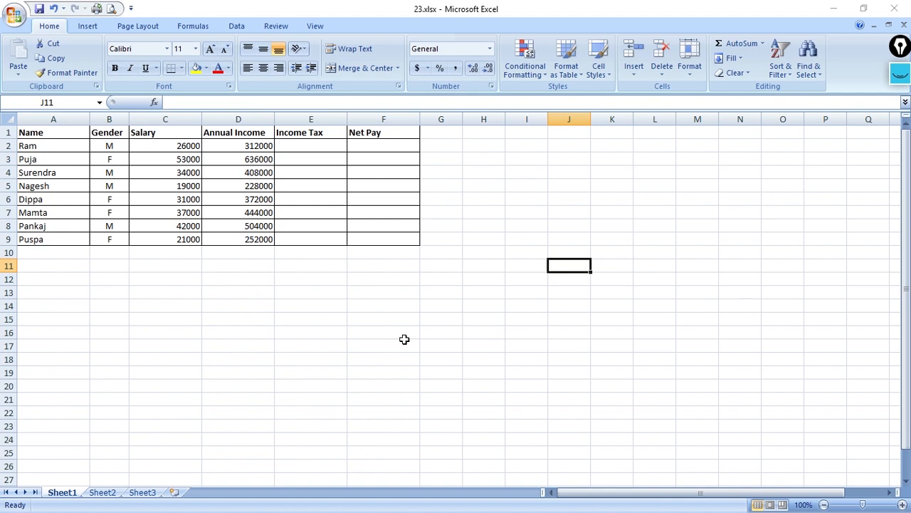
Clear the existing Annual Income formulas from D2:D9.
drag(53, 134, 344, 240)
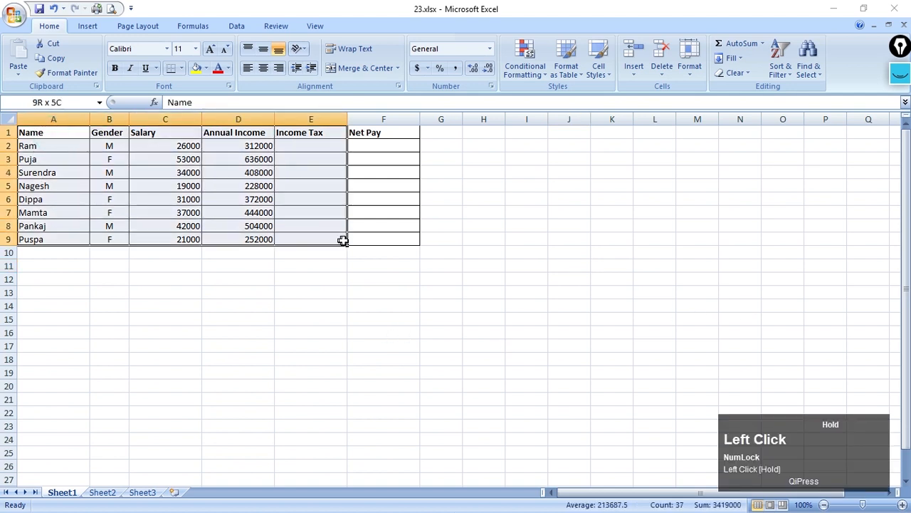
click(537, 331)
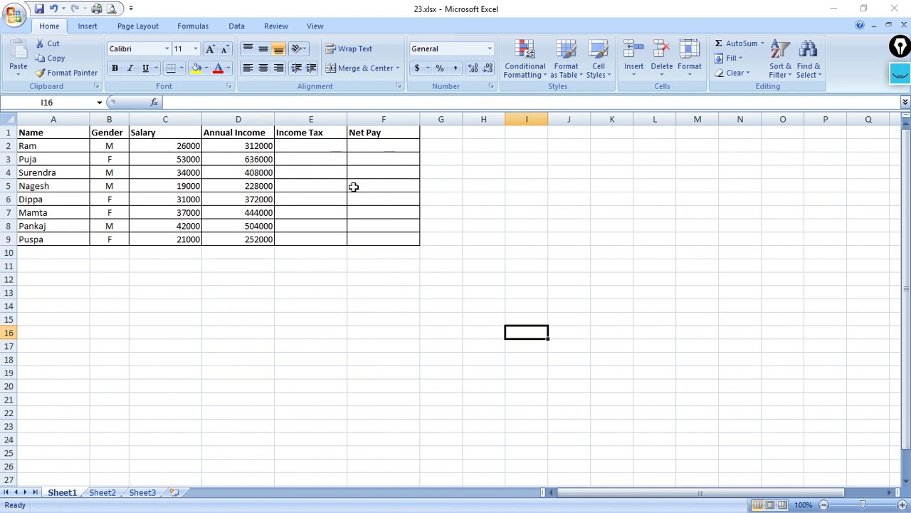
drag(234, 147, 240, 239)
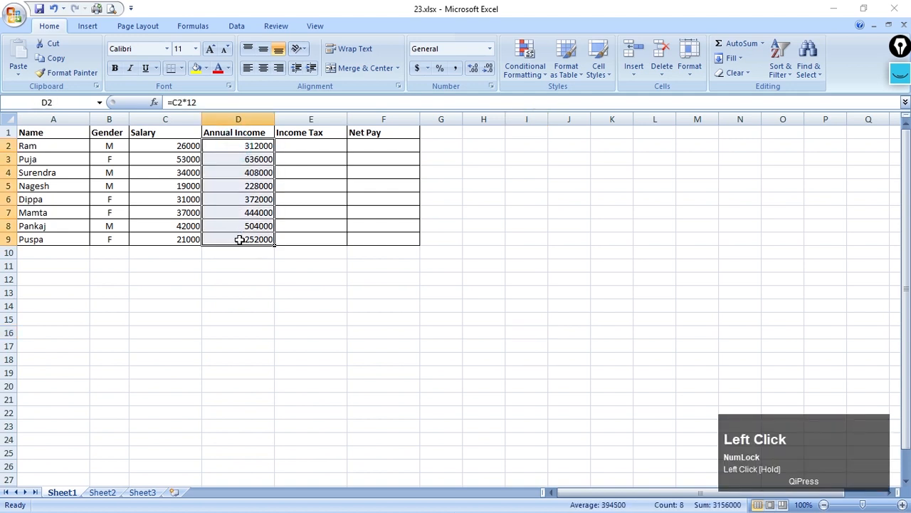
key(Delete)
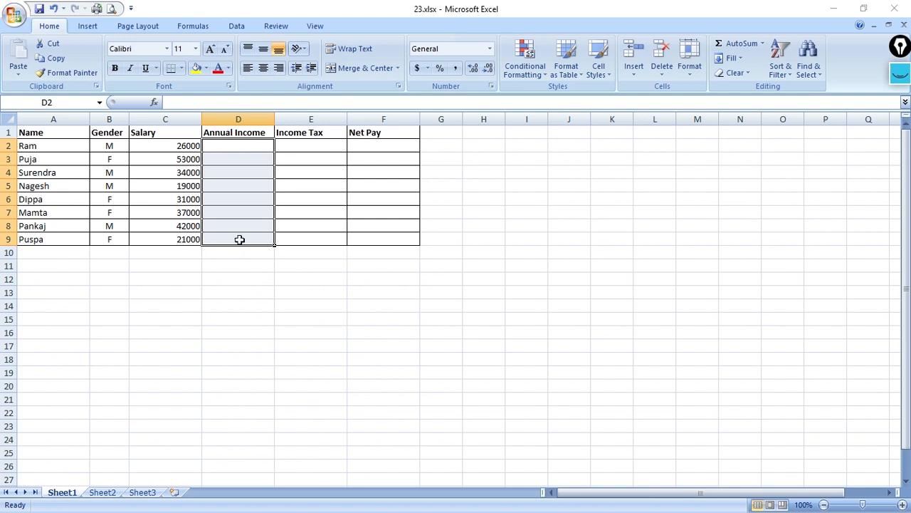
click(319, 146)
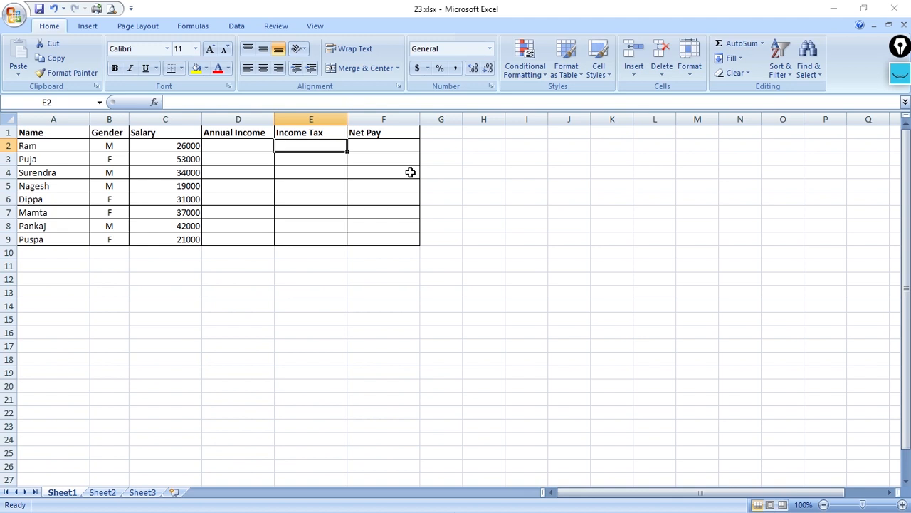
text(=)
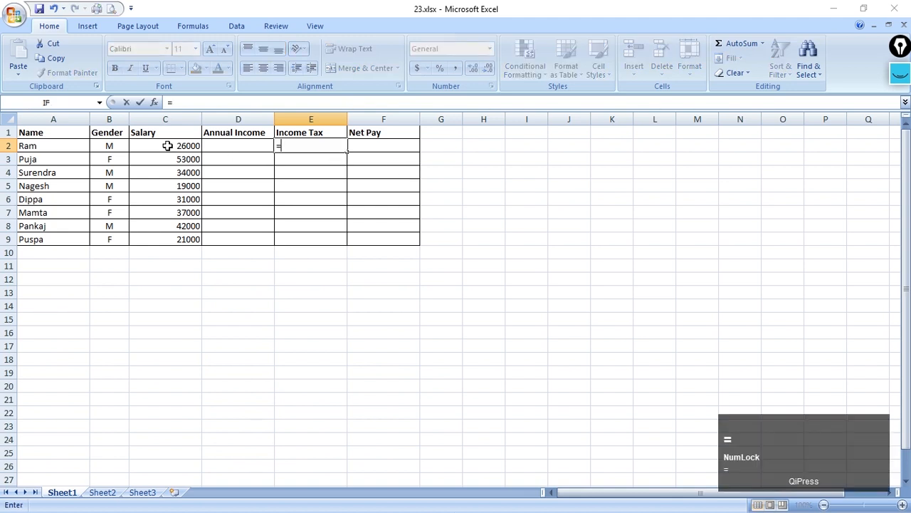
click(167, 145)
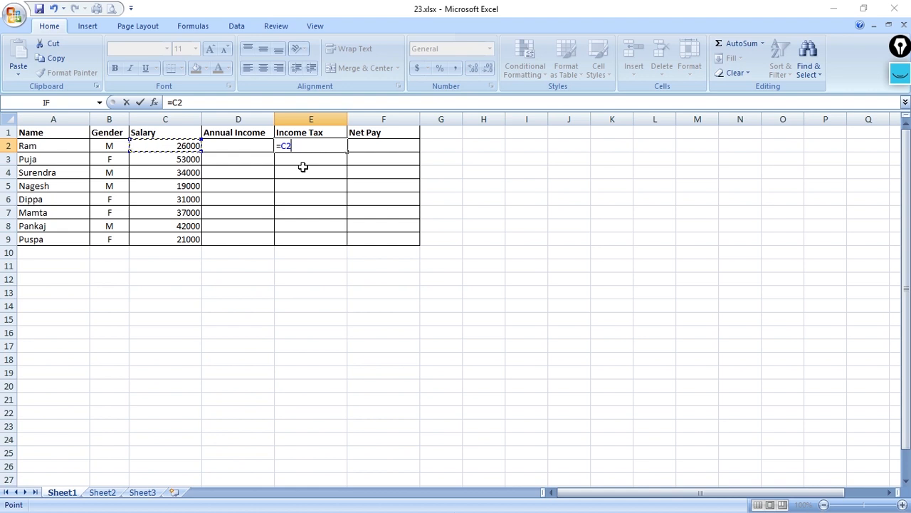
text(*)
key(Escape)
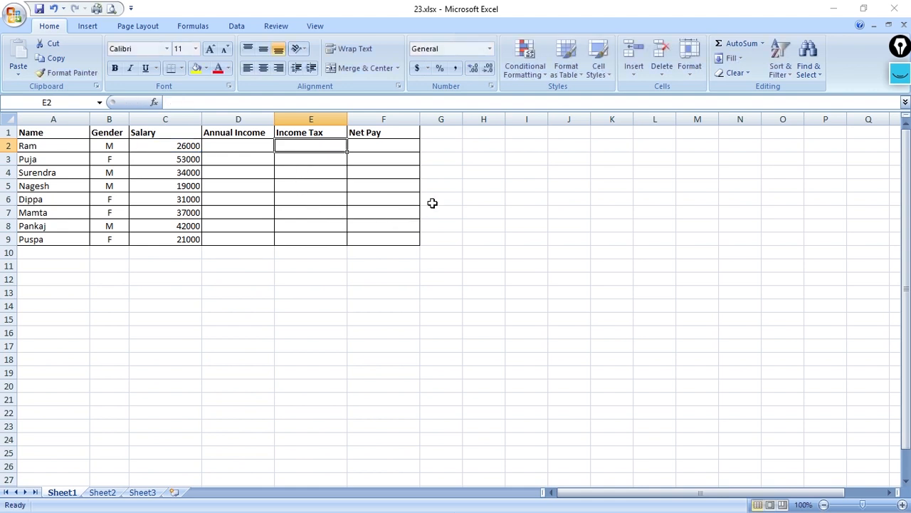
Widen column H and calculate a sample 12 percent tax in H3 with =26000*12/100.
click(470, 162)
drag(505, 119, 554, 119)
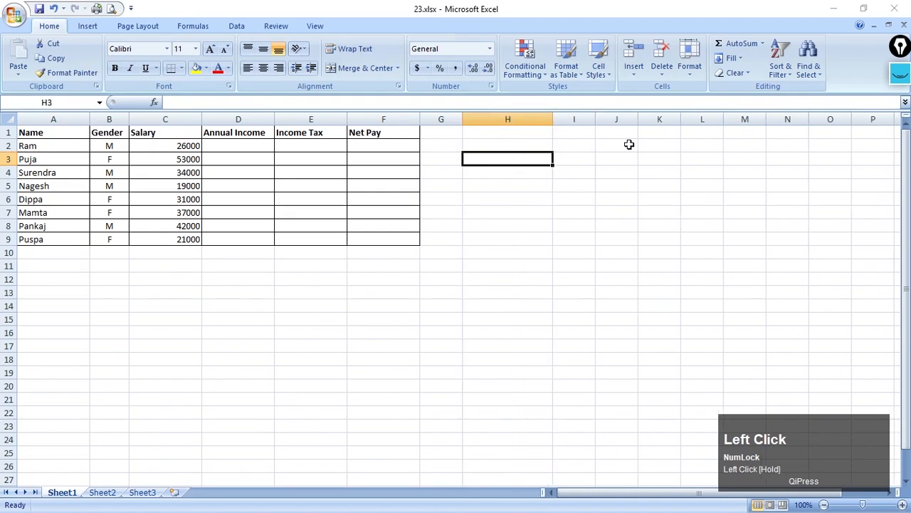
text(=)
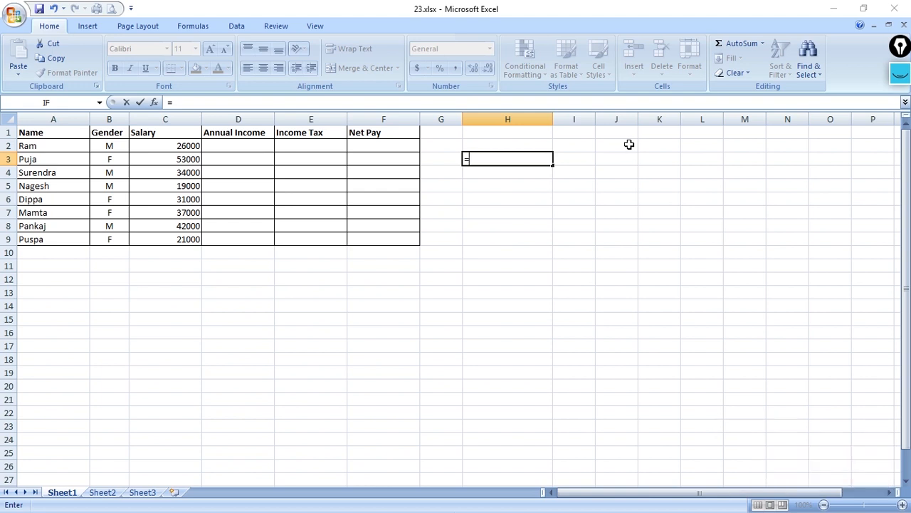
text(26000*)
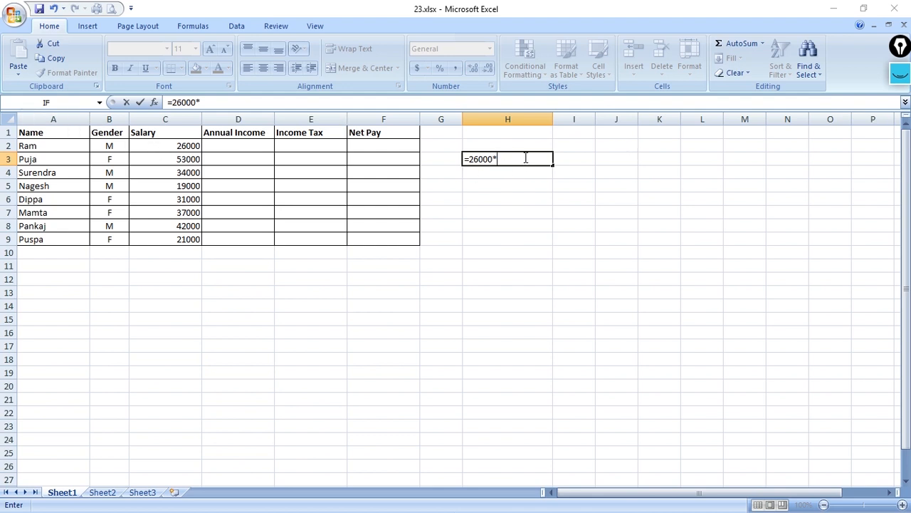
text(120)
key(BackSpace)
key(shift)
key(Num_Lock)
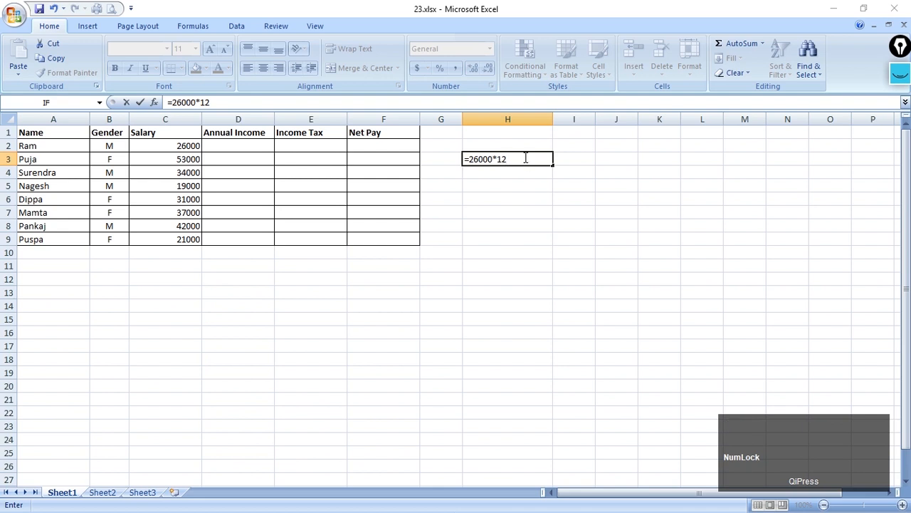
text(/100)
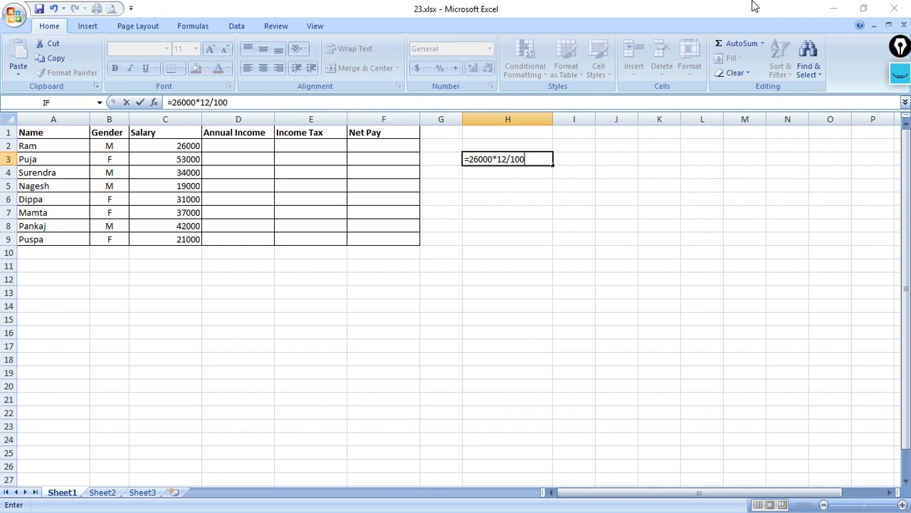
key(Return)
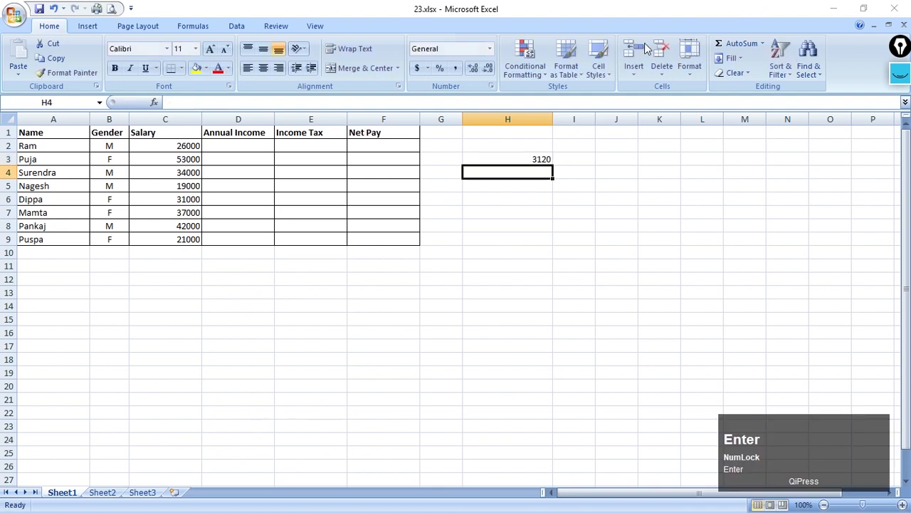
click(539, 157)
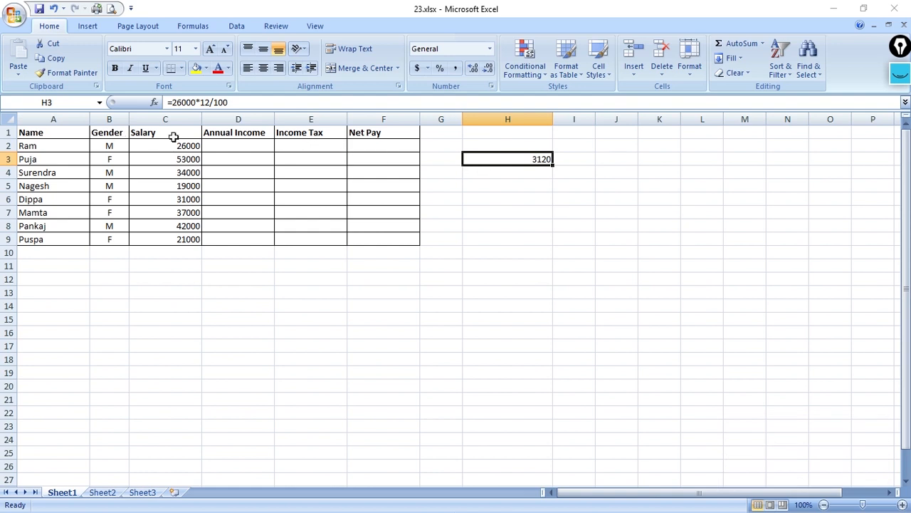
Enter the formula =C2*12% in the first Income Tax cell, E2.
click(297, 147)
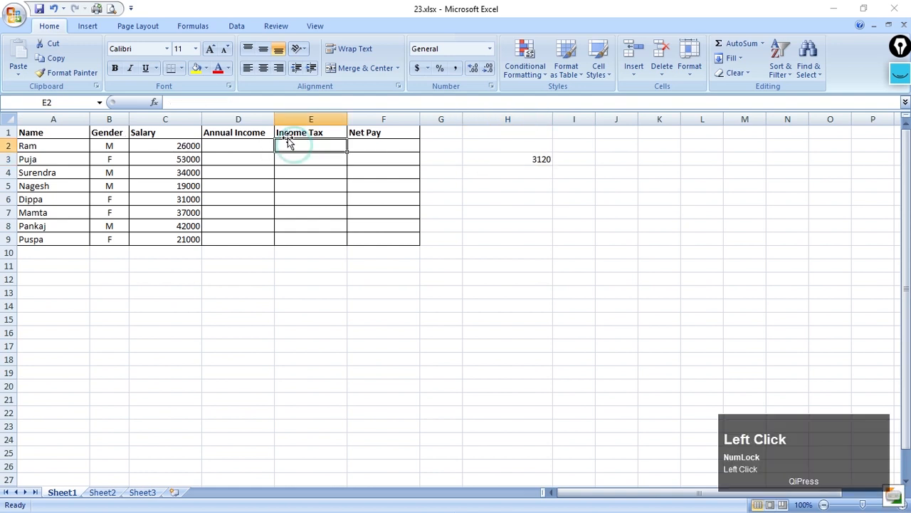
text(=)
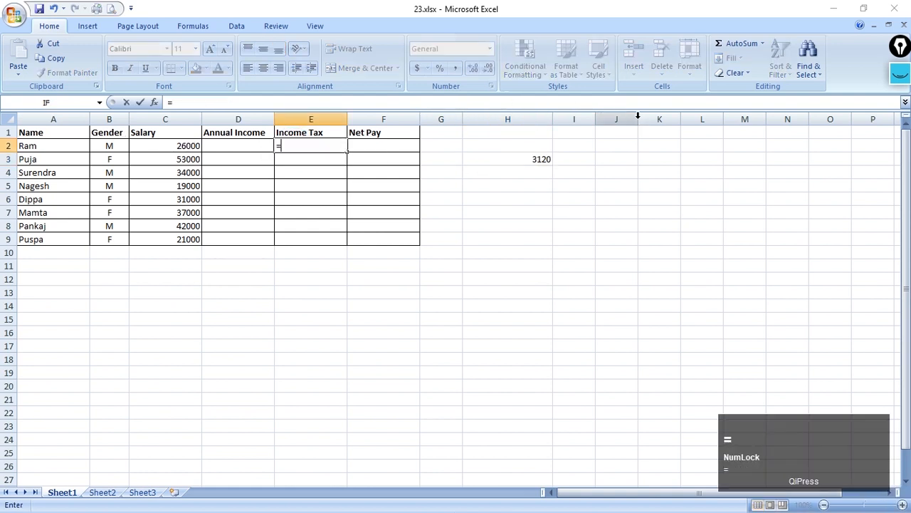
click(189, 146)
text(*)
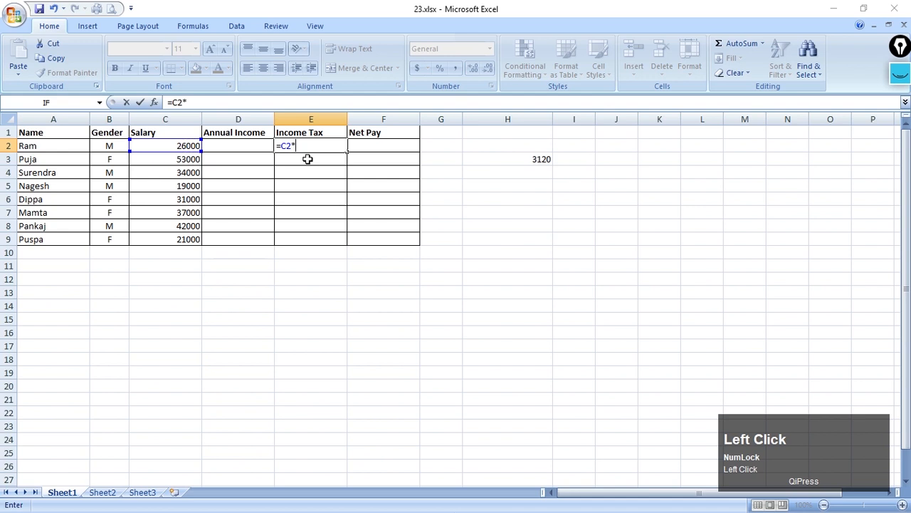
text(12)
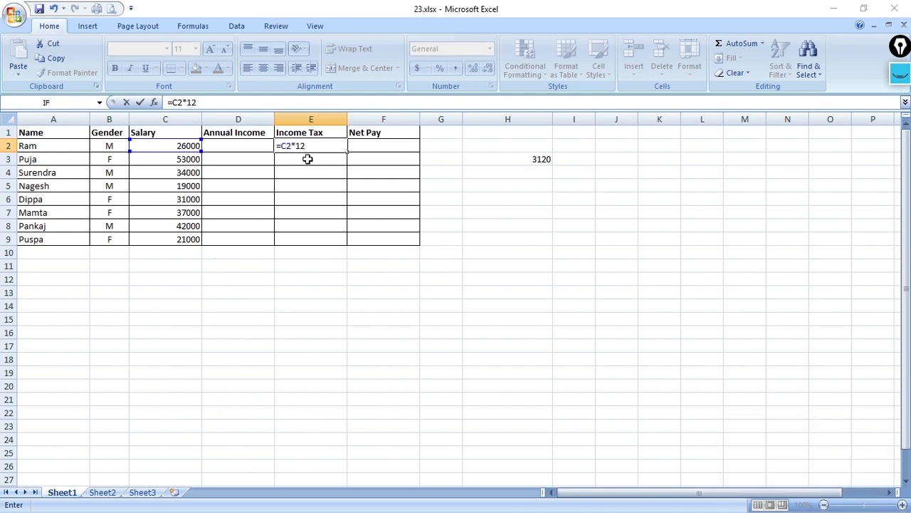
text(/100)
key(BackSpace)
key(BackSpace)
key(BackSpace)
key(BackSpace)
text(%)
key(Return)
Try the alternative formula =C2*12/100 in Net Pay cell F2 and clear it again.
click(387, 145)
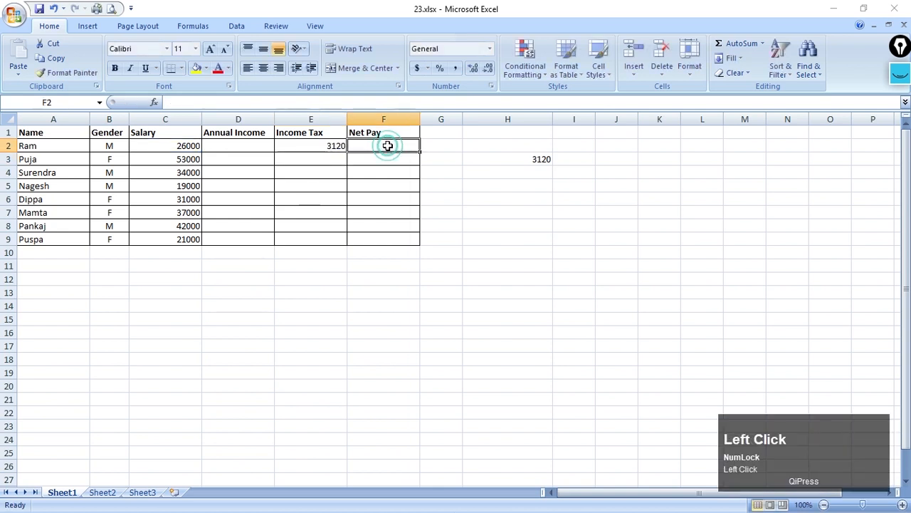
text(=)
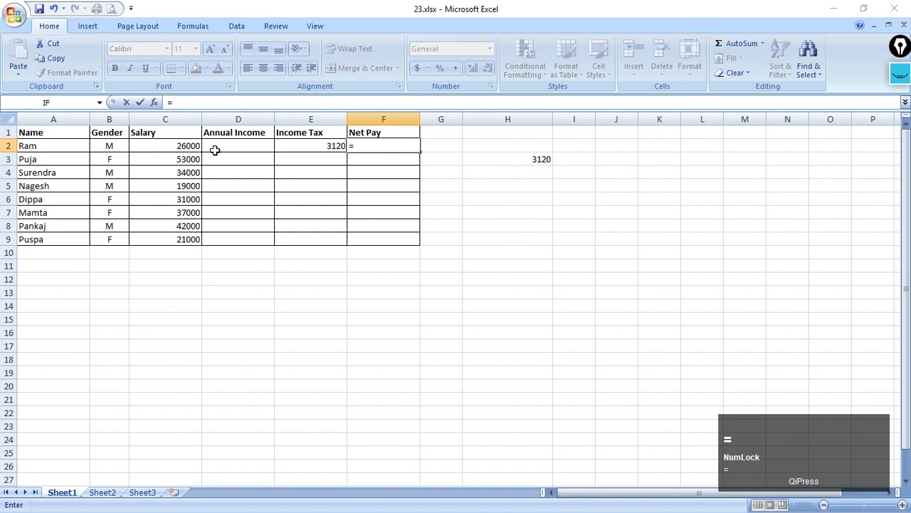
click(192, 146)
text(*12/100)
key(Return)
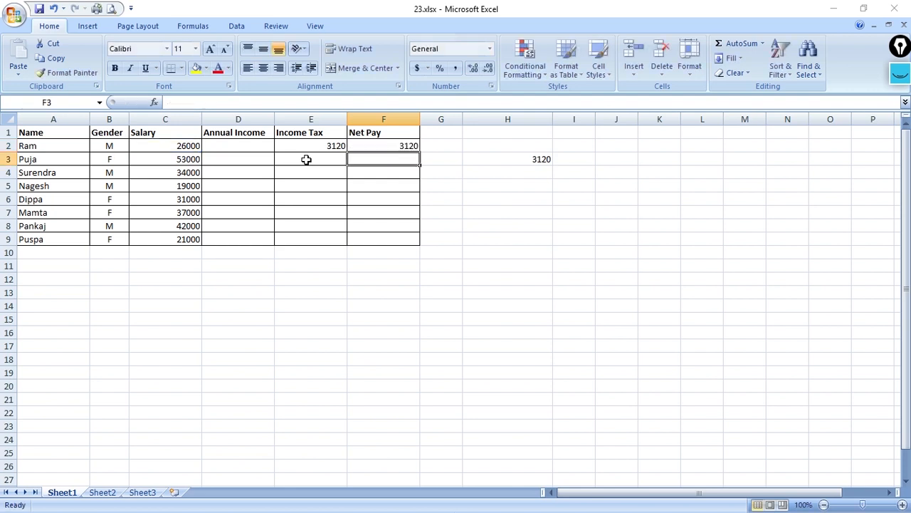
click(380, 144)
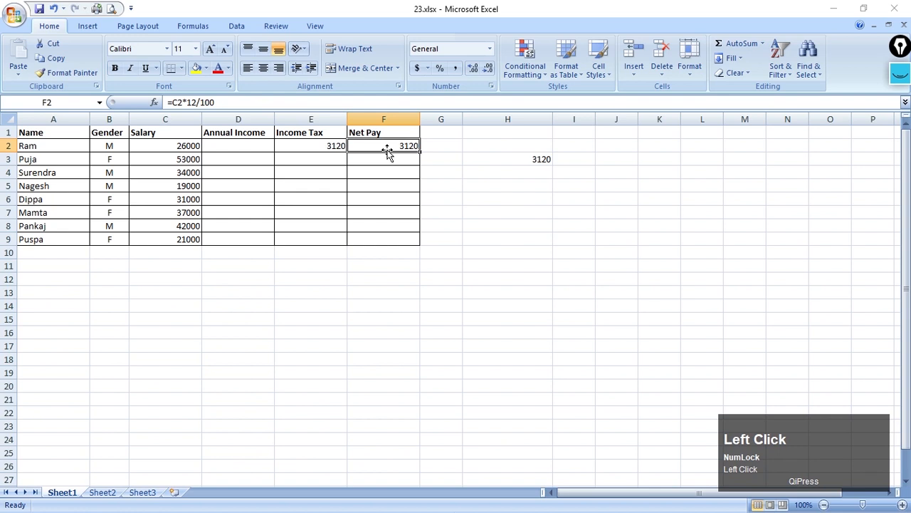
key(Delete)
Clear the income tax formula from E2.
click(341, 146)
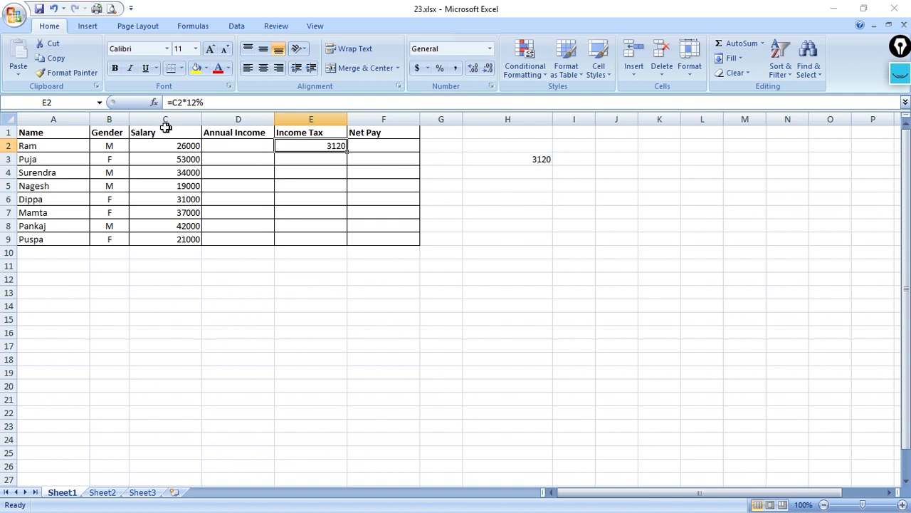
click(154, 102)
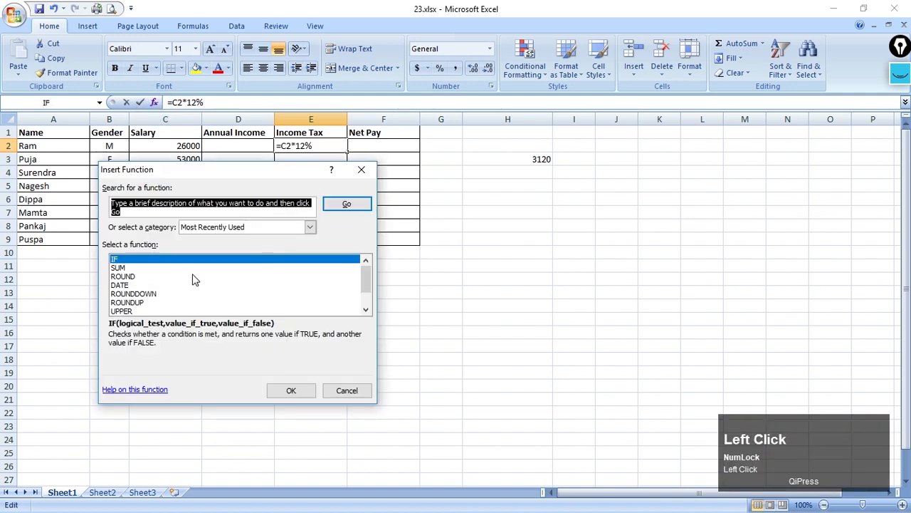
click(211, 287)
scroll(211, 287, down, 1)
scroll(240, 292, up, 1)
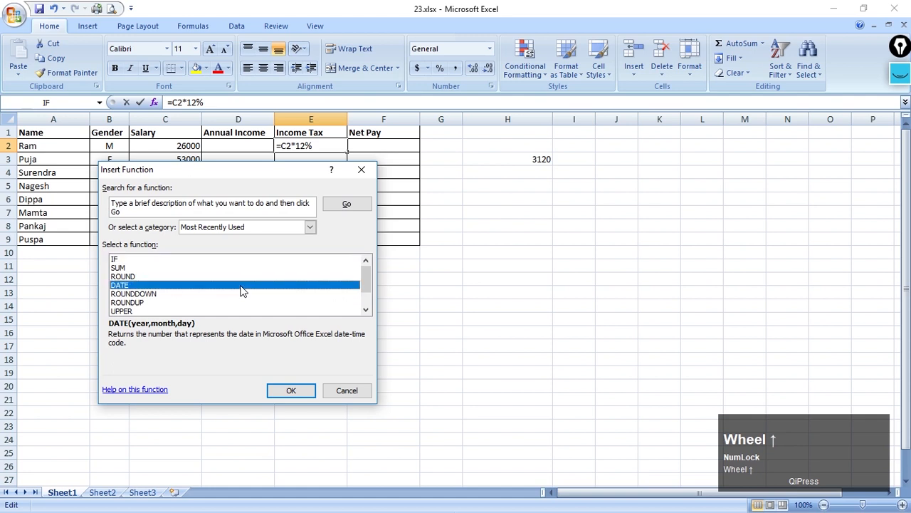
click(359, 392)
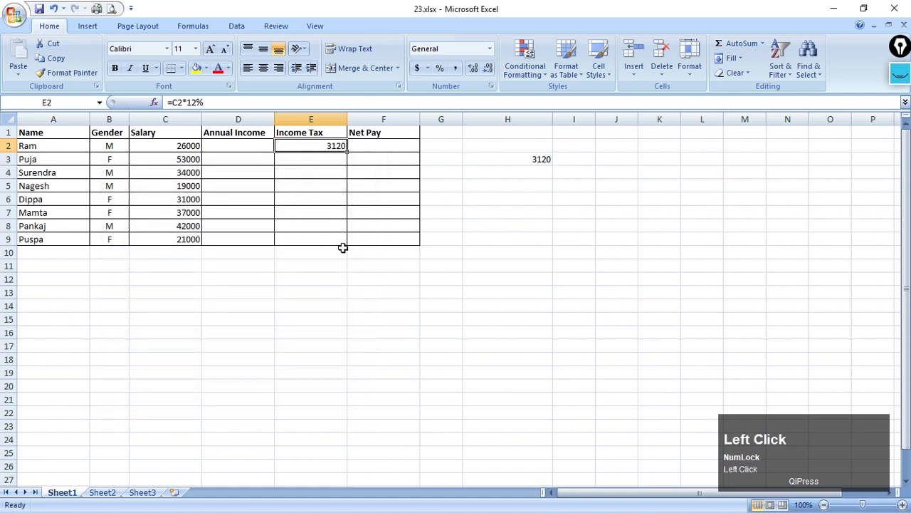
key(Delete)
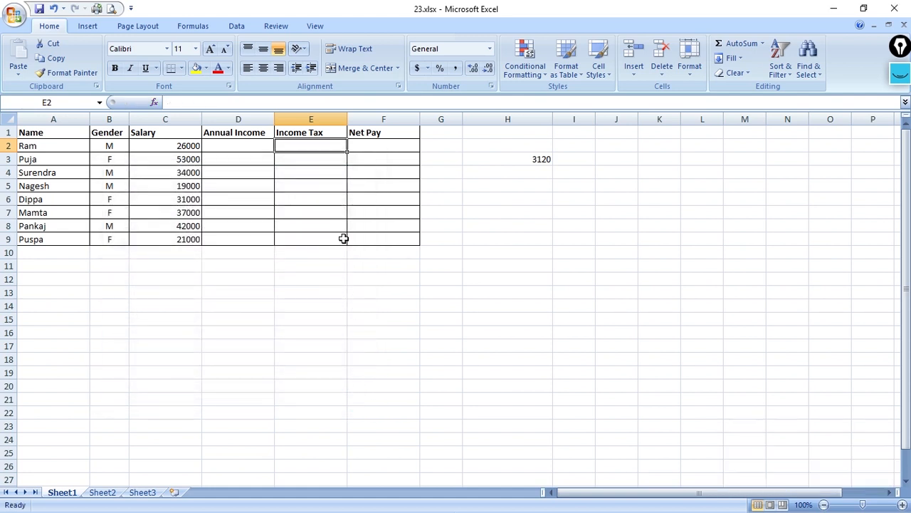
Open the IF function's arguments for E2 to examine the logical test and result fields, and close them without applying.
click(152, 103)
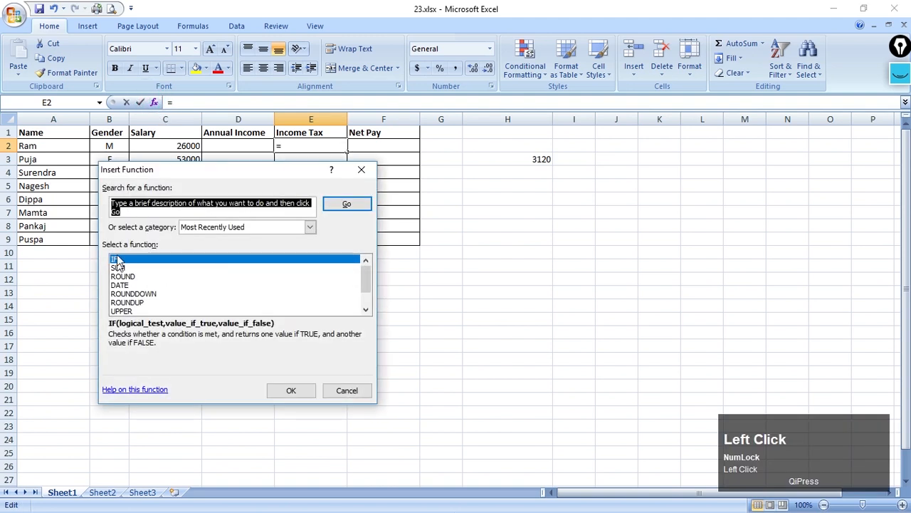
click(302, 391)
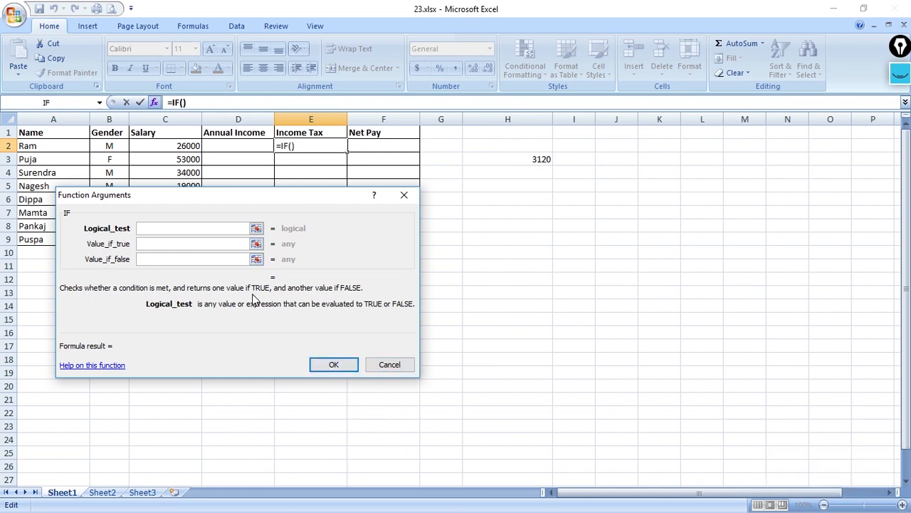
click(404, 197)
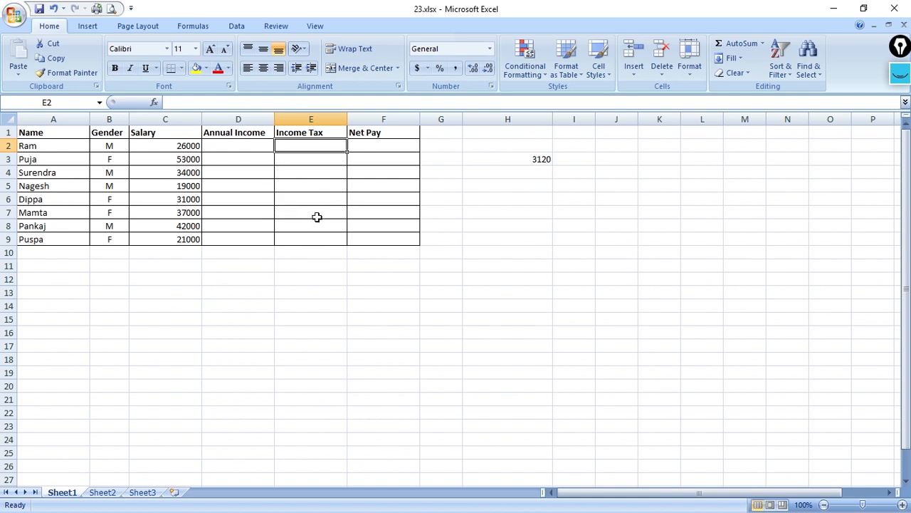
Enter the salary threshold 20000+ as a note in H5 beside the salary table.
drag(189, 146, 190, 239)
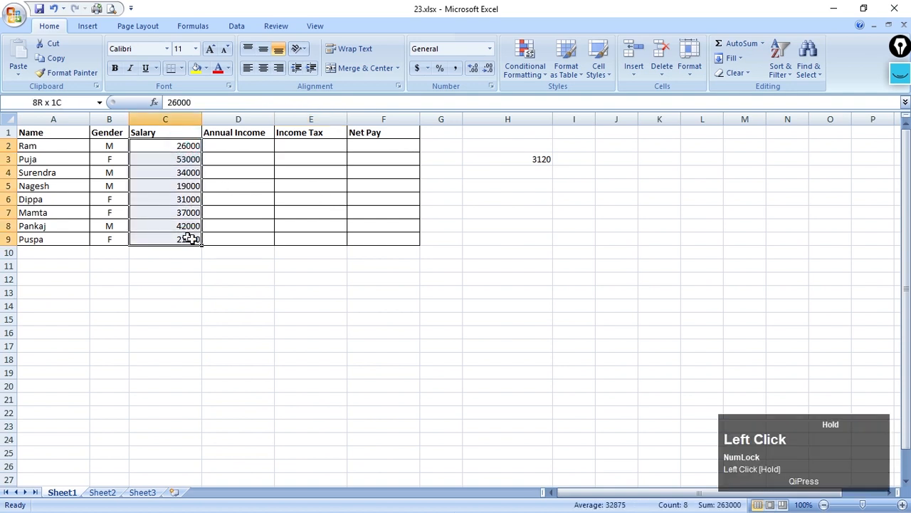
click(533, 187)
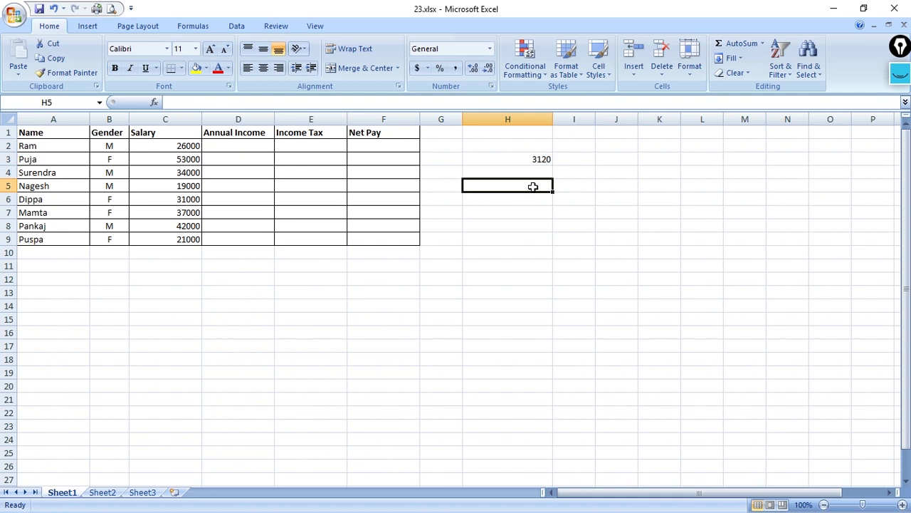
text(200)
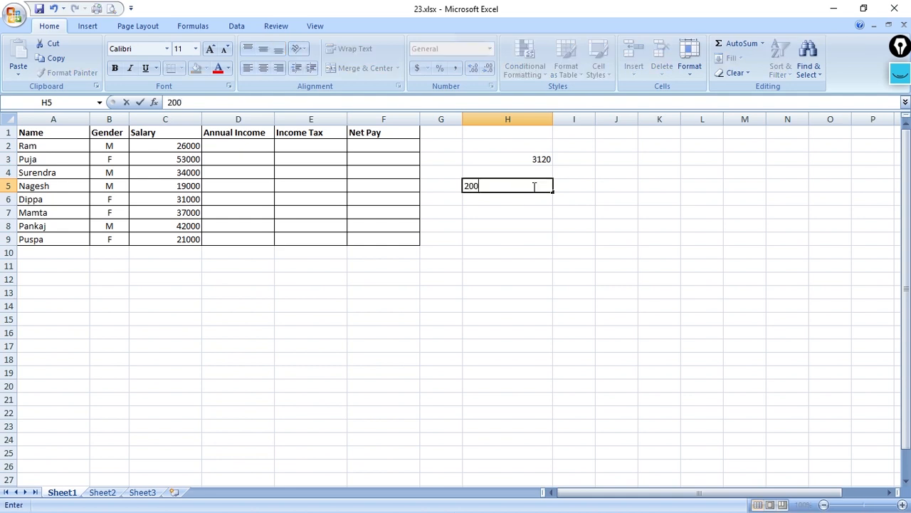
text(00+)
key(Right)
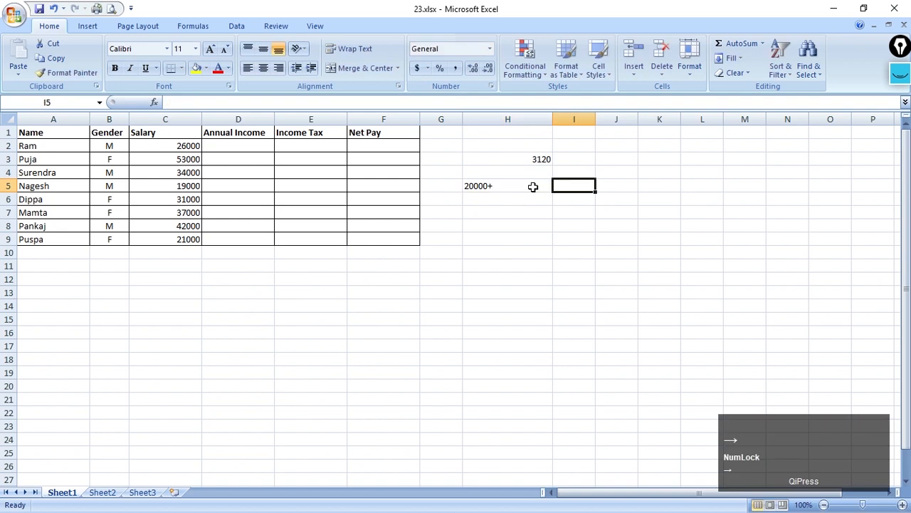
Enter the tax rate 10 in I5 beside the 20000+ salary threshold.
text(10)
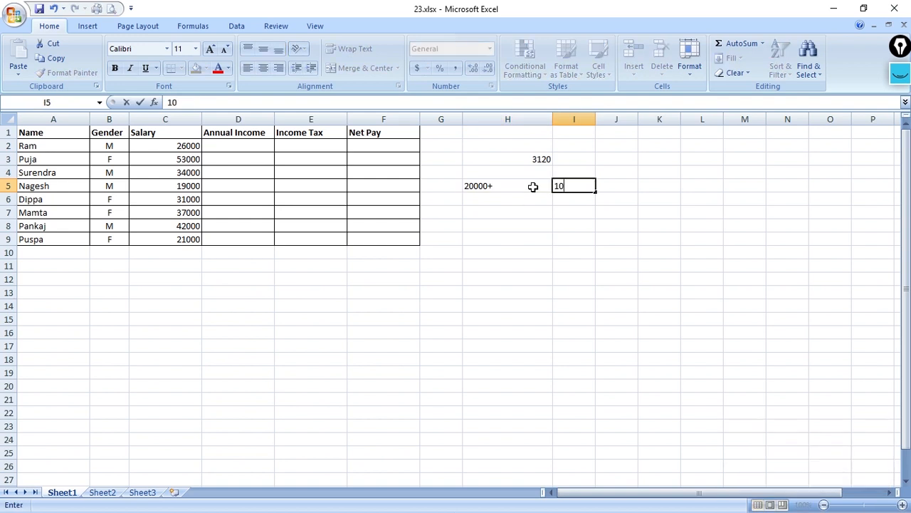
key(Return)
key(Left)
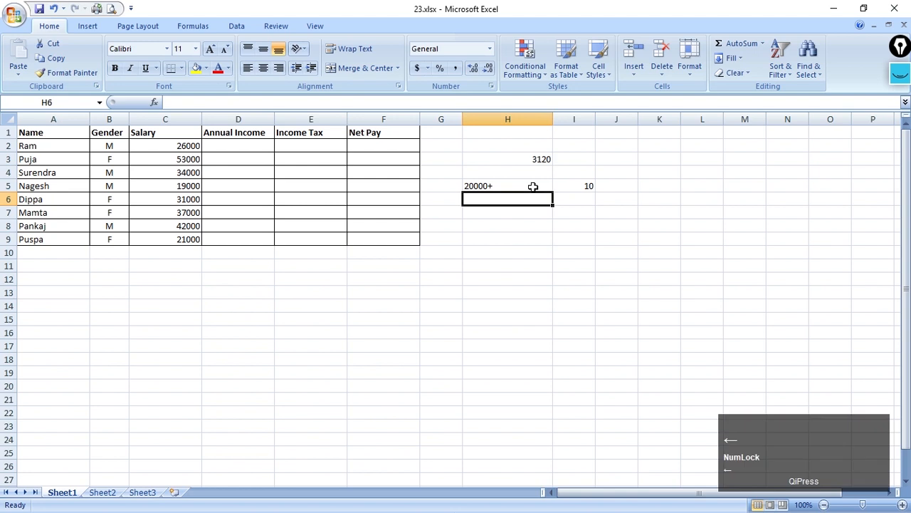
Add the salary threshold 30000+ in H6 with the tax rate 12 in I6.
text(300000)
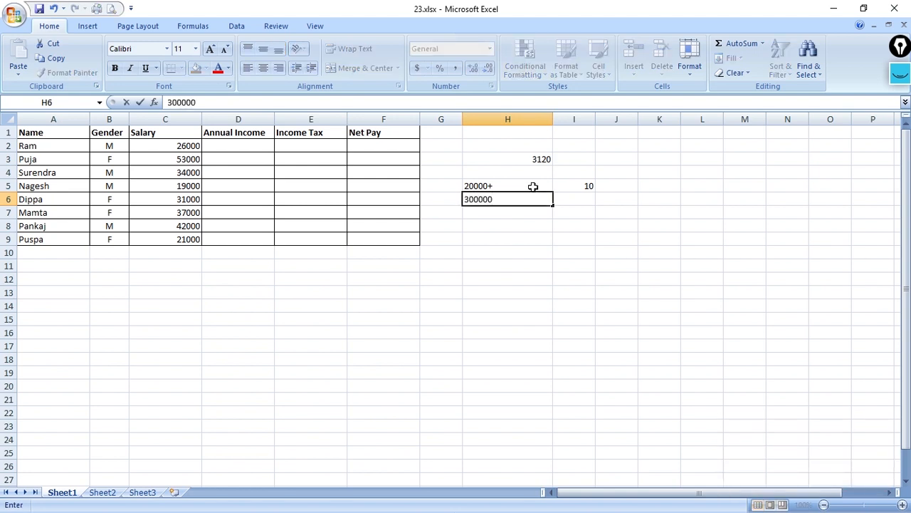
key(BackSpace)
key(Right)
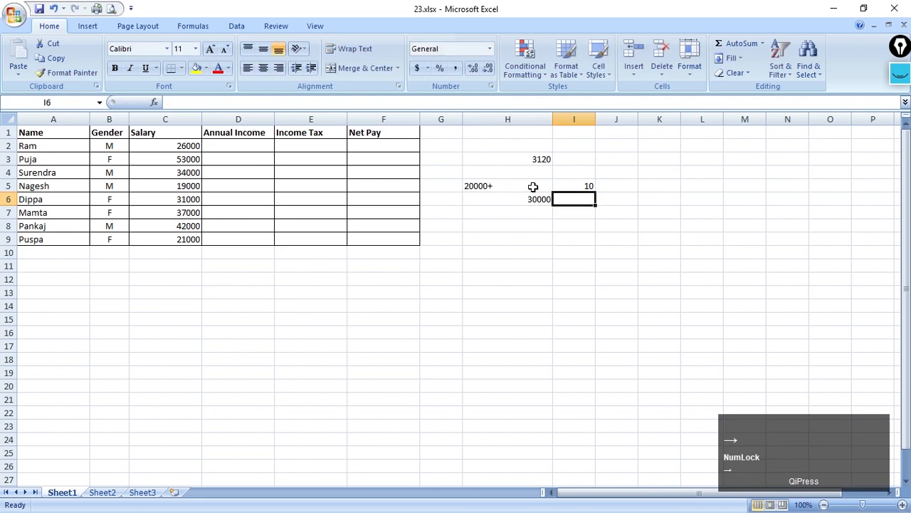
key(Left)
key(F2)
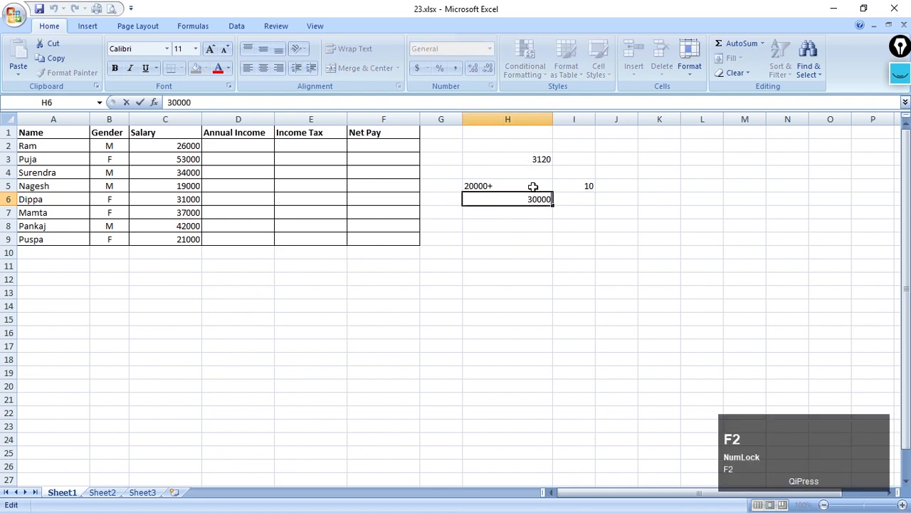
text(+)
key(Return)
key(Up)
key(Right)
text(12)
key(Return)
key(Left)
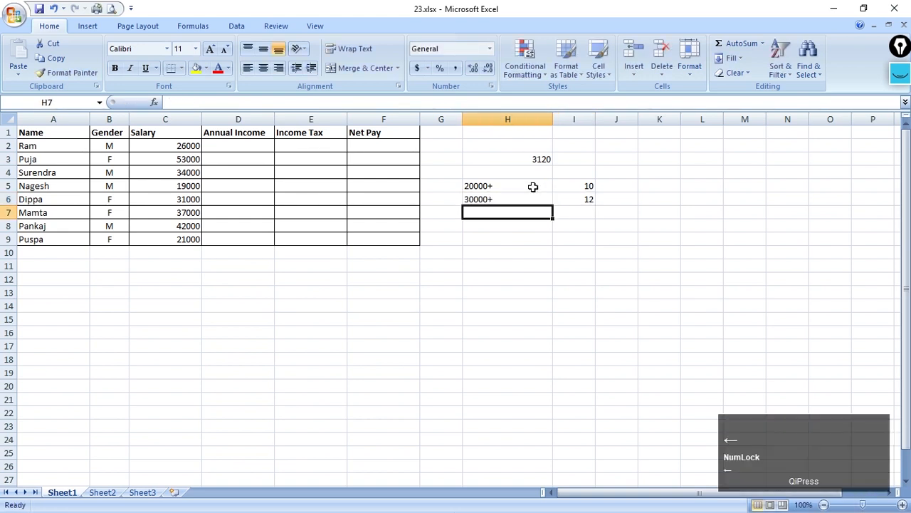
Add the salary threshold 50000+ in H7 with the tax rate 15 in I7.
text(5000)
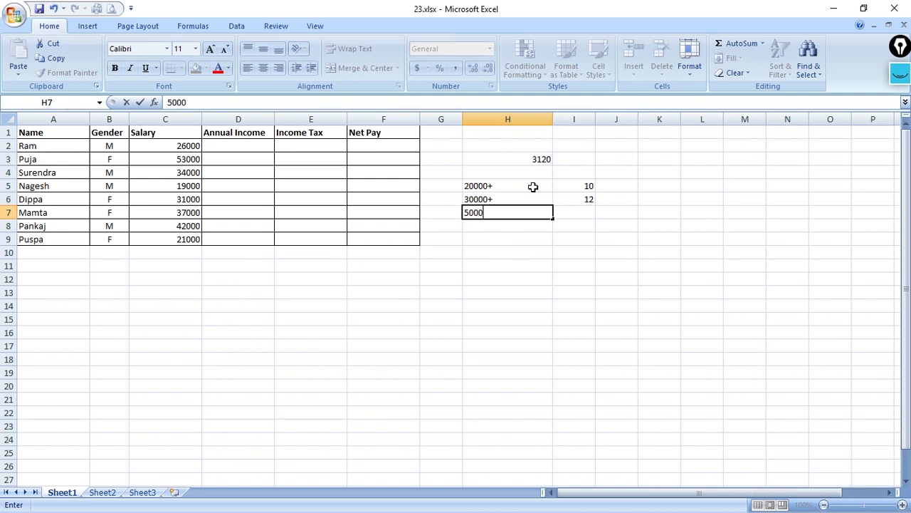
text(0+)
key(Right)
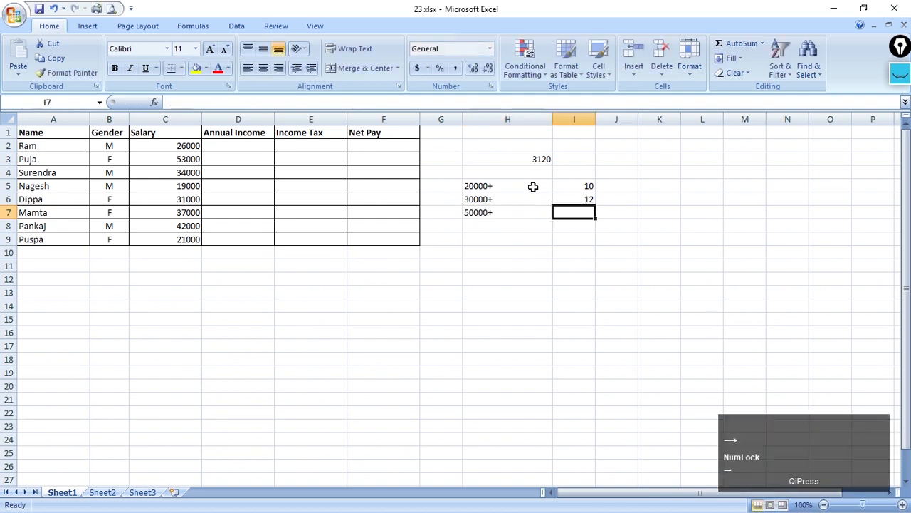
text(15)
key(Return)
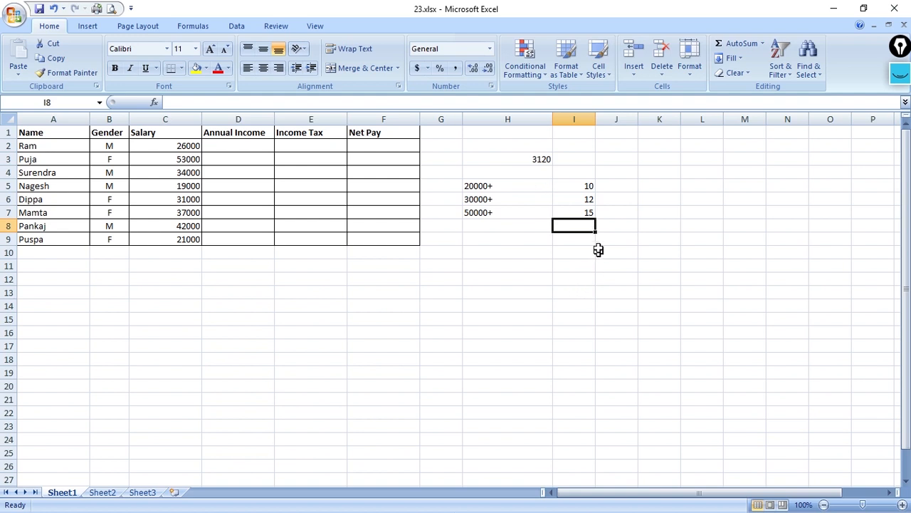
Review the thresholds and rates in H5:I7 against the Salary, Annual Income and Income Tax columns.
drag(578, 185, 577, 225)
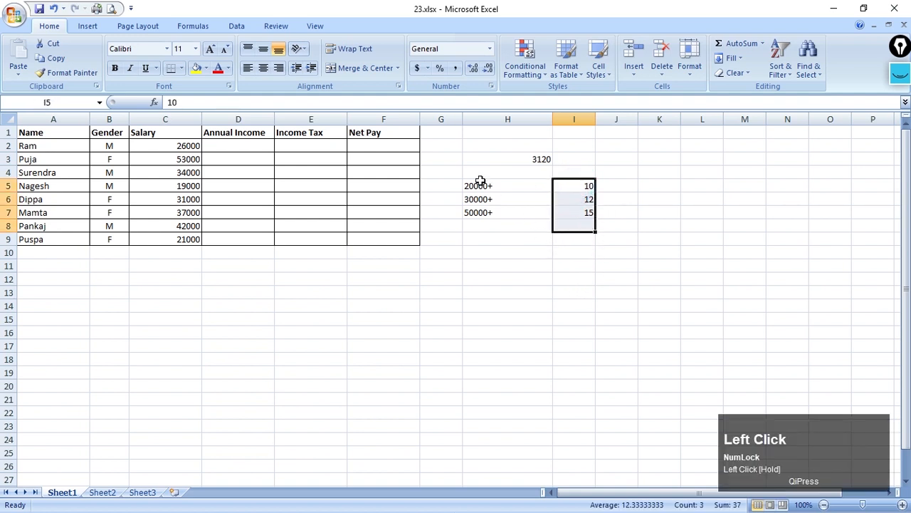
drag(484, 185, 569, 187)
drag(514, 214, 584, 209)
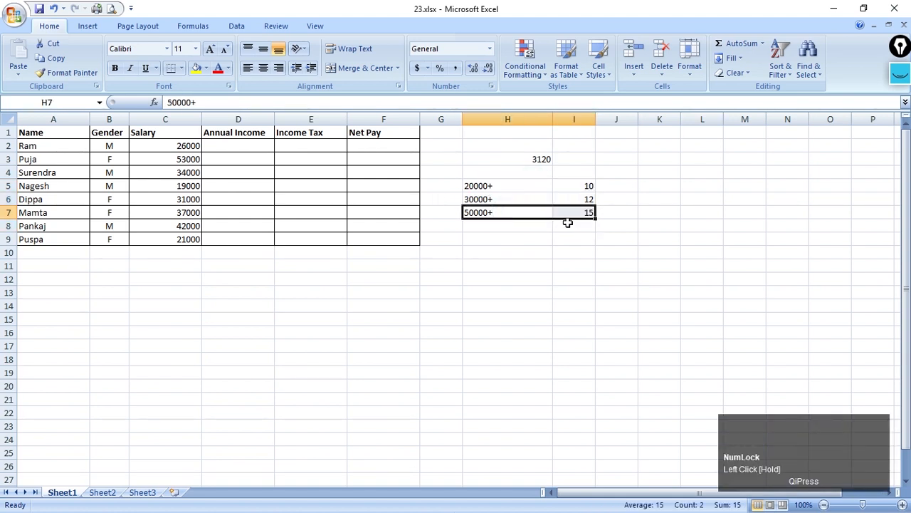
click(329, 146)
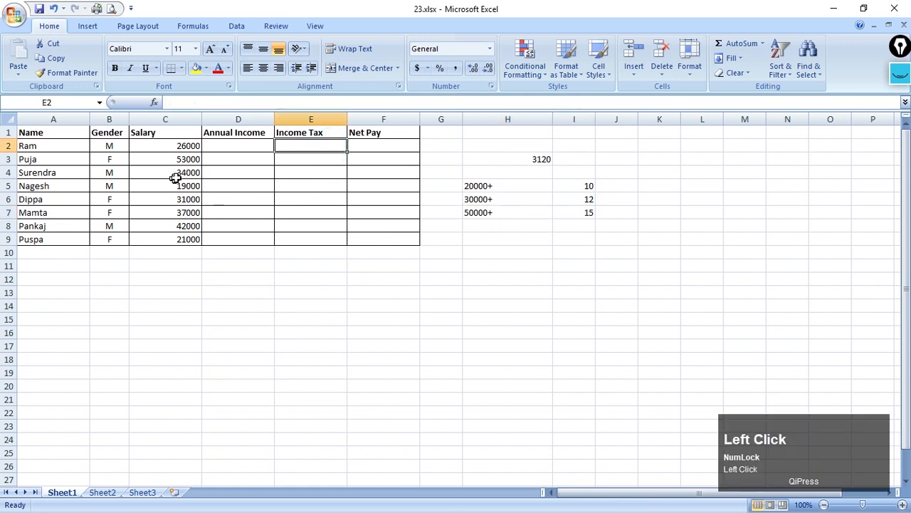
drag(481, 184, 491, 212)
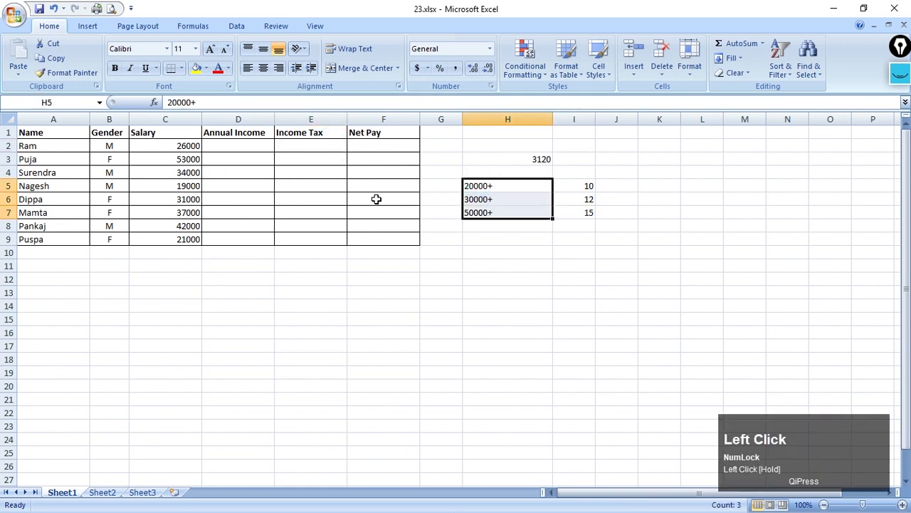
click(186, 135)
click(239, 119)
click(241, 136)
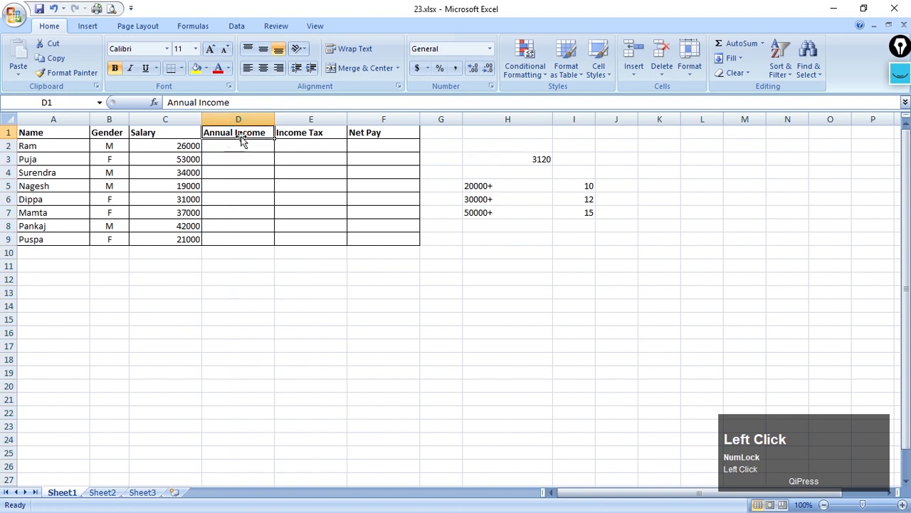
mouse_move(240, 139)
mouse_down()
mouse_move(246, 237)
mouse_move(257, 137)
mouse_up()
click(301, 146)
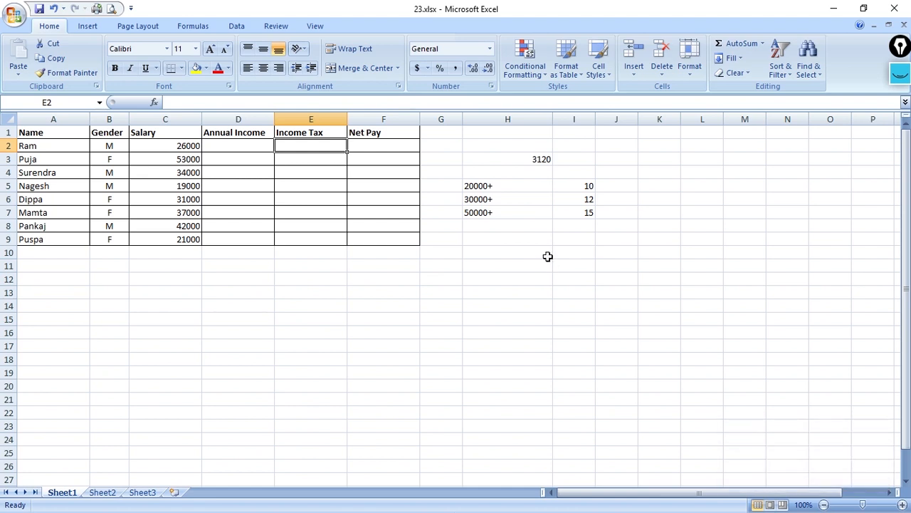
Add the below-threshold entry 20000- in H4 with the tax rate 0 in I4.
click(512, 177)
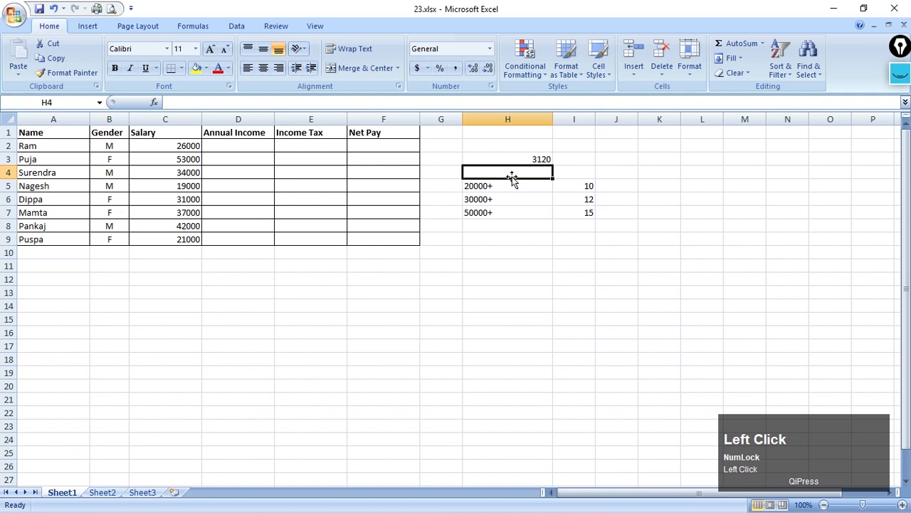
text(20000-)
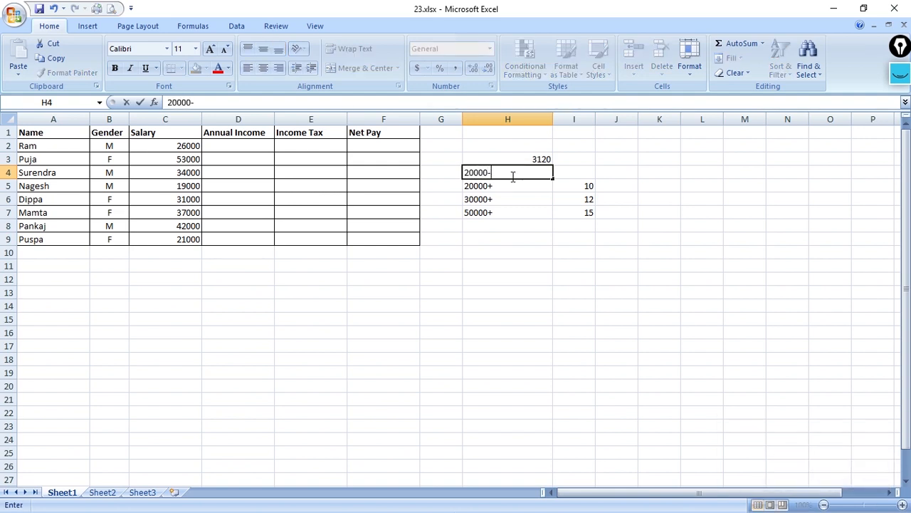
key(Right)
text(0)
key(Return)
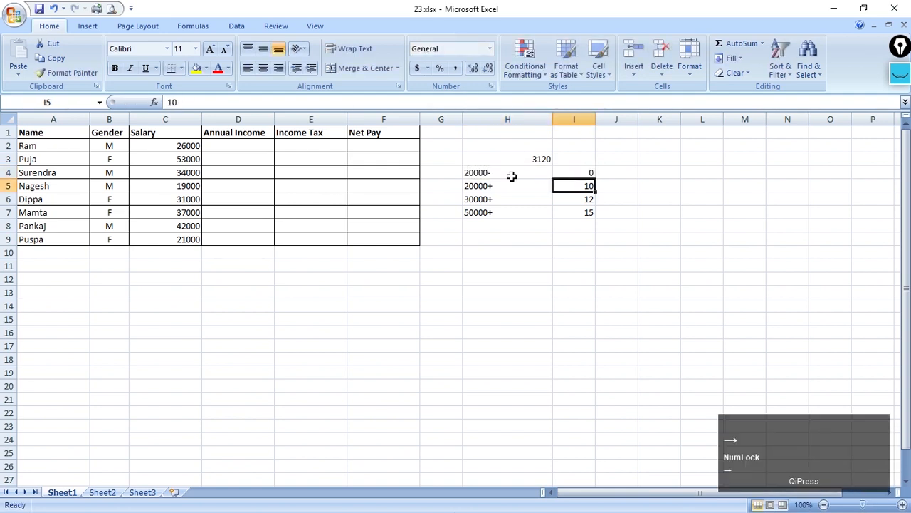
Clear the trial calculation from H3 above the threshold list.
click(521, 156)
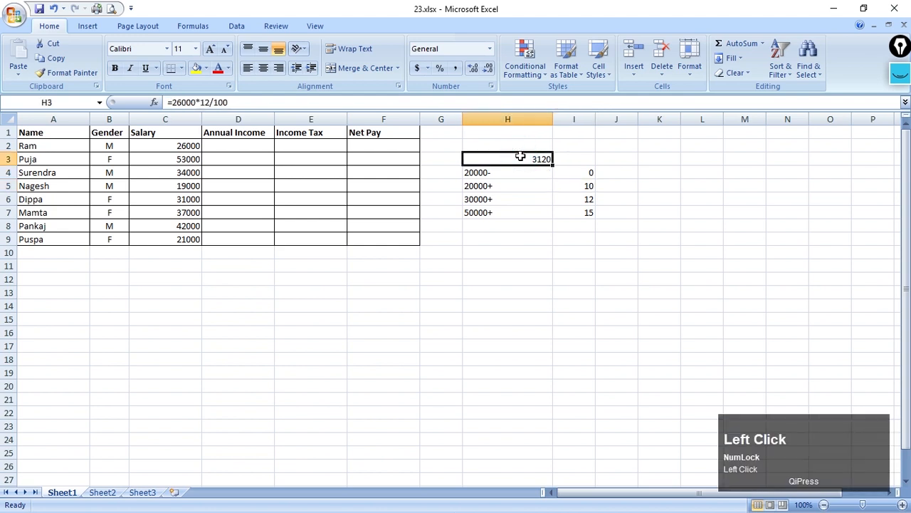
key(Delete)
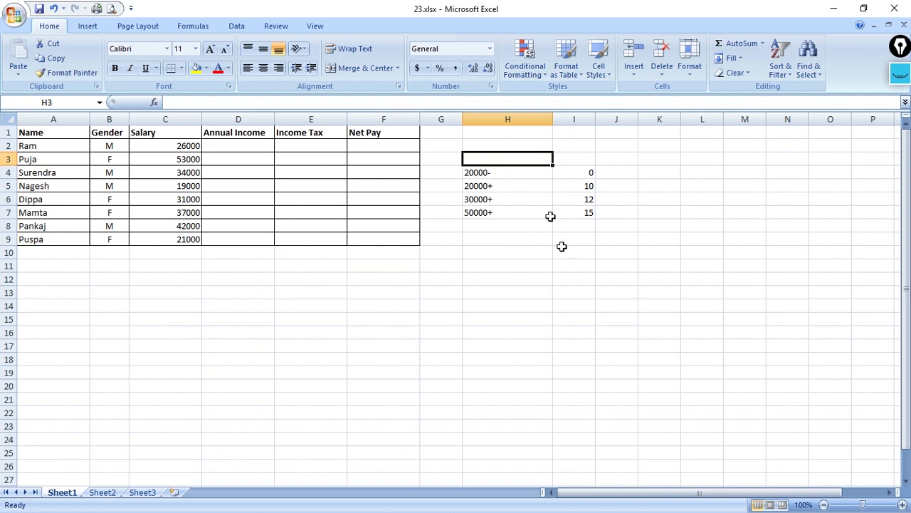
drag(525, 212, 525, 172)
Begin an IF formula in Income Tax cell E2 with the logical test C2>=50000.
click(292, 143)
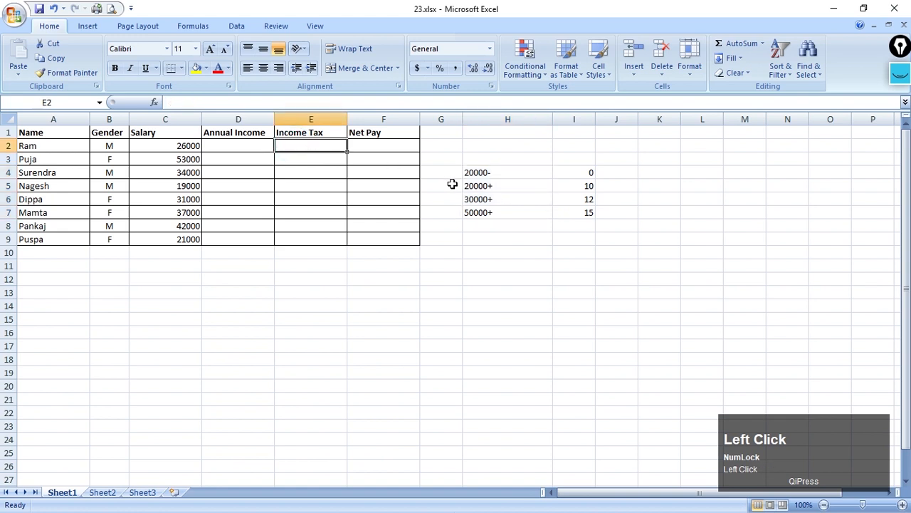
text(=)
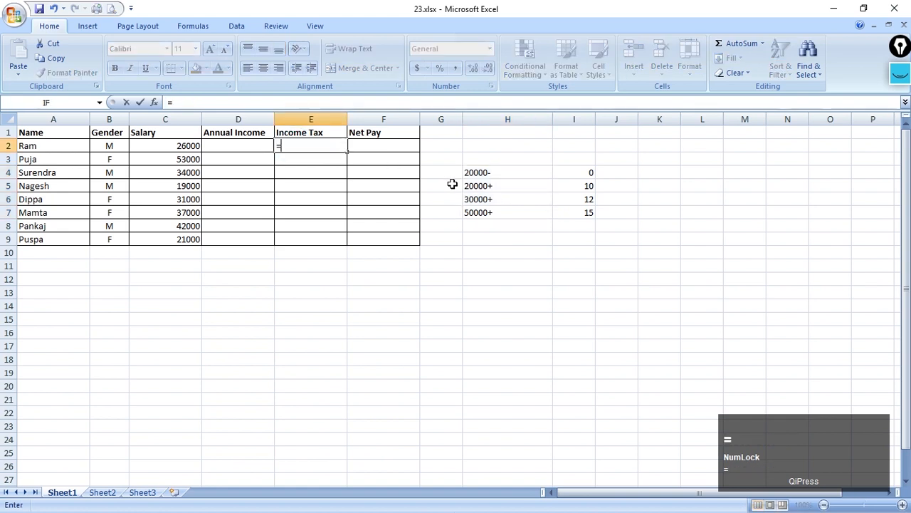
text(if()
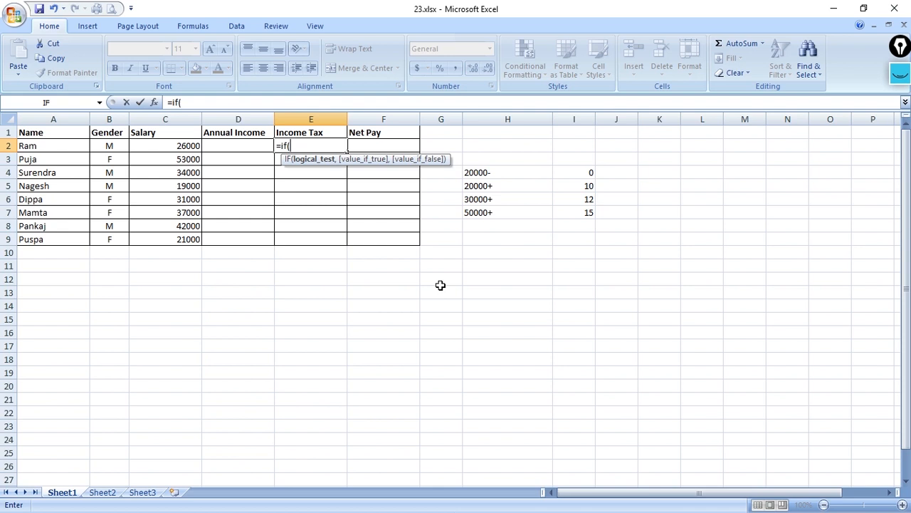
click(148, 146)
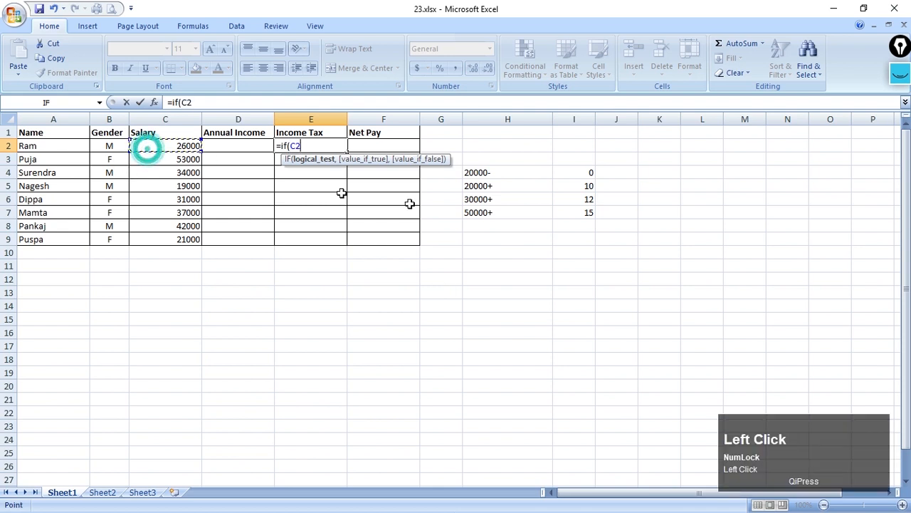
text(>=)
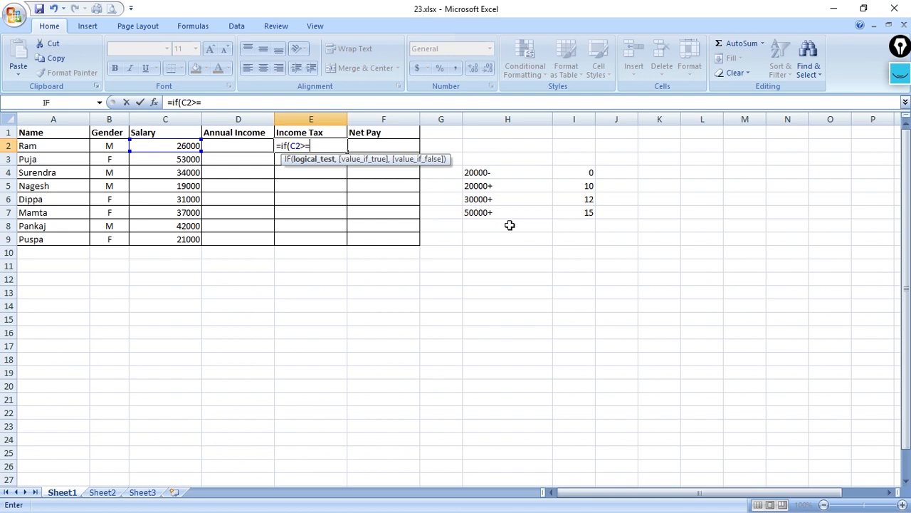
text(50000,)
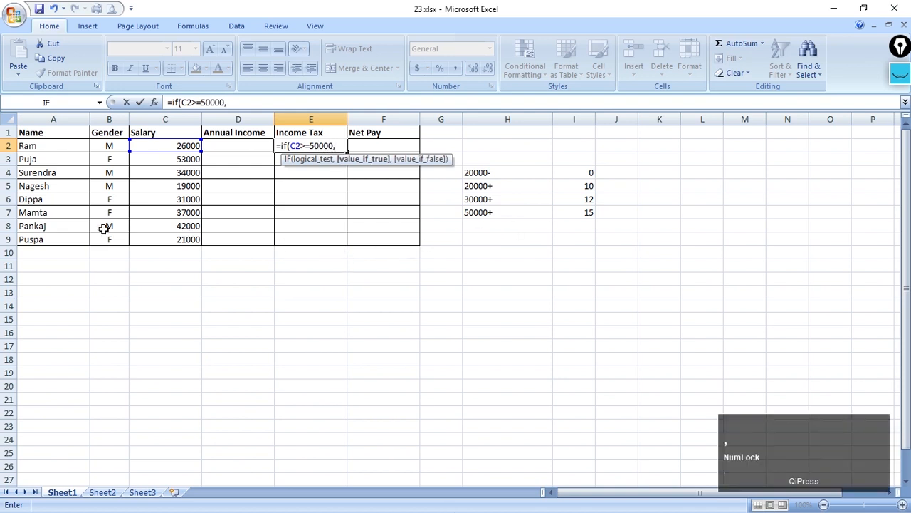
Set the E2 formula's true result to C2*15% and check its parts in the IF function arguments.
click(187, 146)
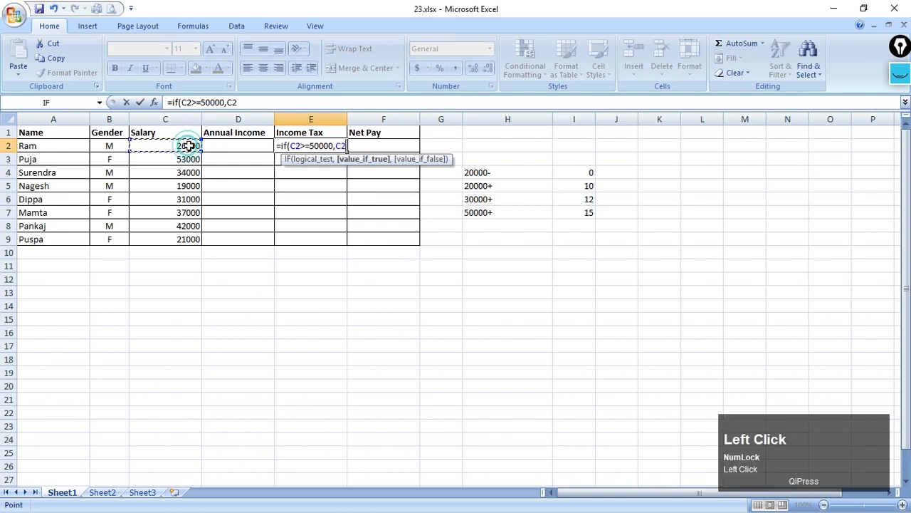
text(*15)
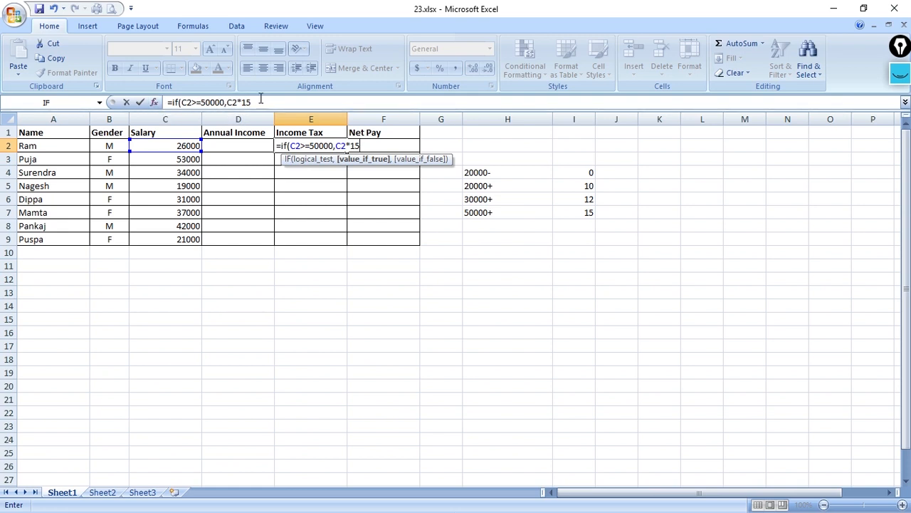
click(261, 102)
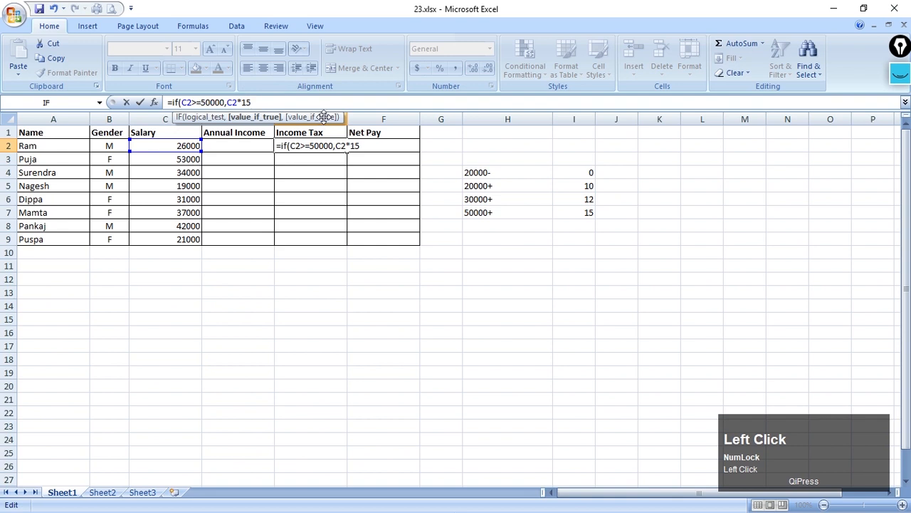
text(,)
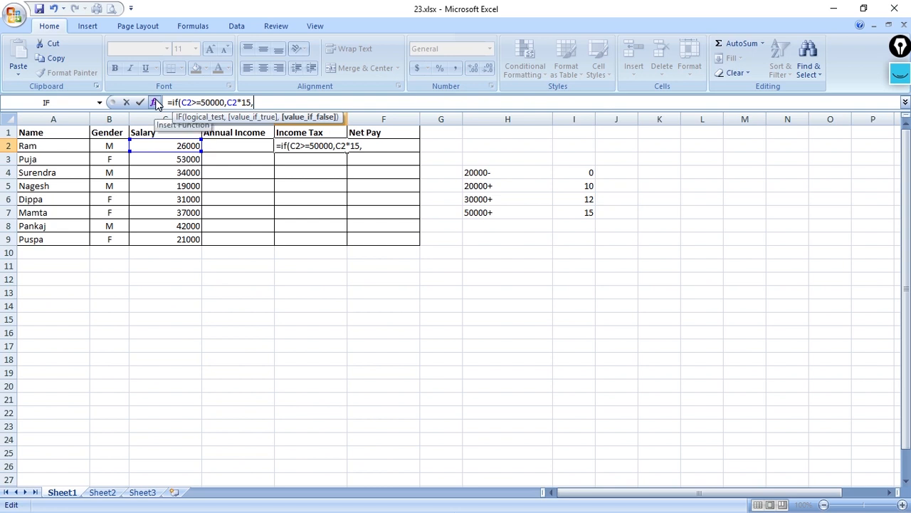
click(155, 102)
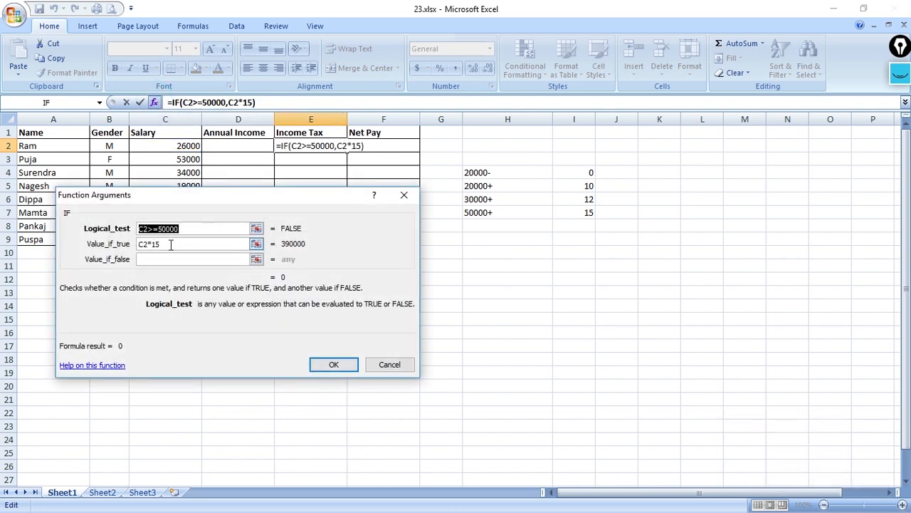
click(403, 194)
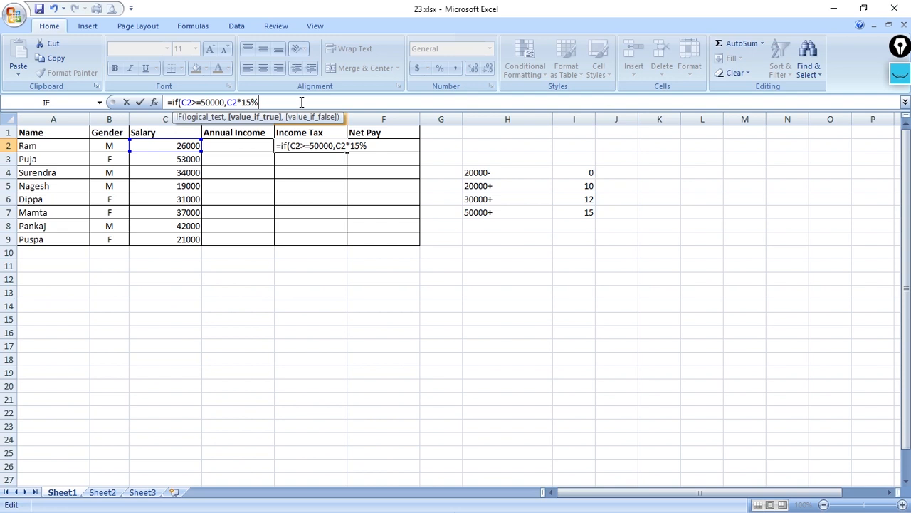
Nest a second IF as the false result in E2 and paste a copy of C2>=50000,C2*15% into it.
text(,if()
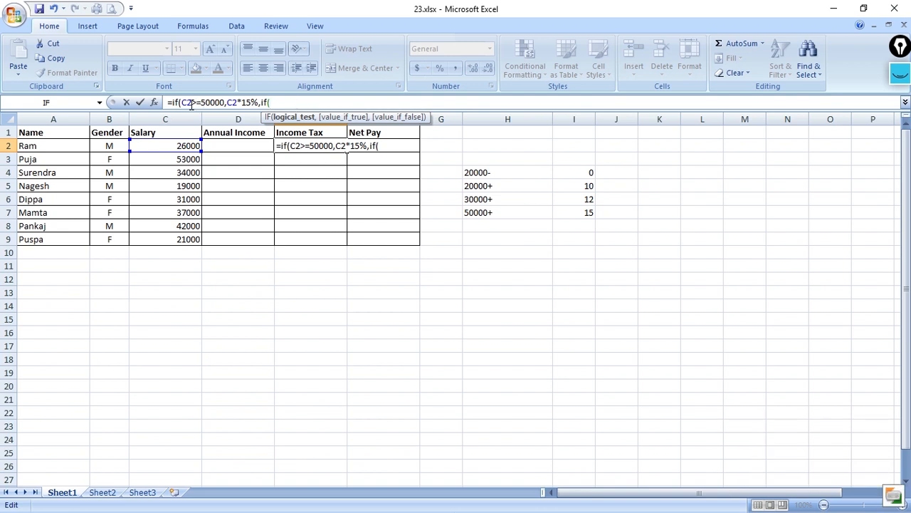
drag(184, 102, 267, 130)
key(ctrl+c)
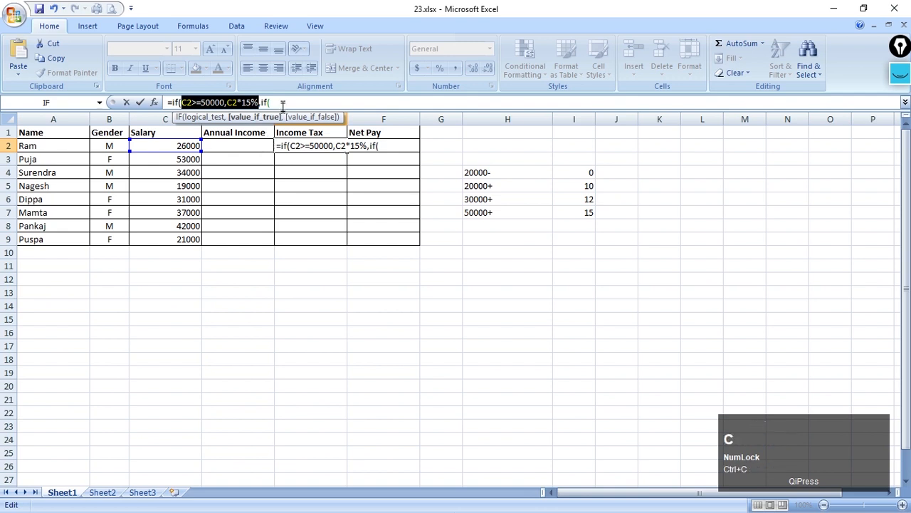
click(283, 101)
key(ctrl+v)
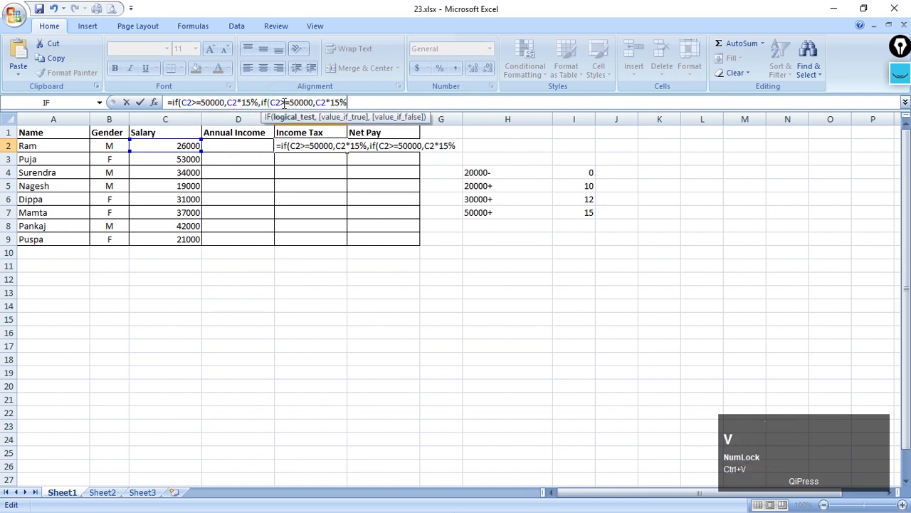
Change the nested second IF in E2 to test C2>=30000 and return C2*12% when true.
double_click(298, 102)
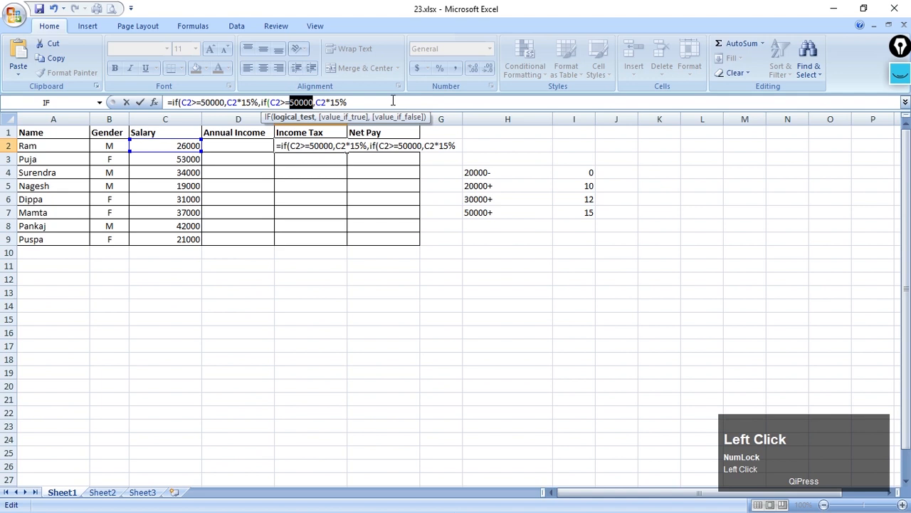
text(30000)
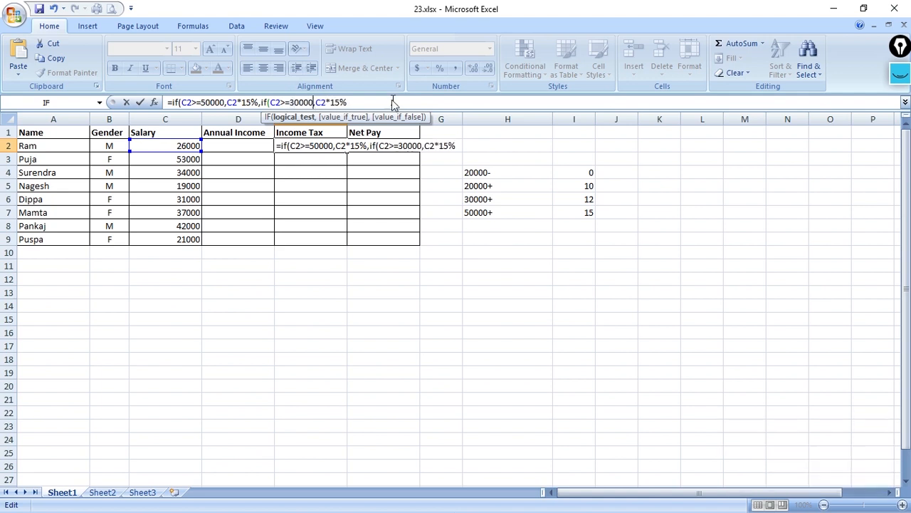
key(Right)
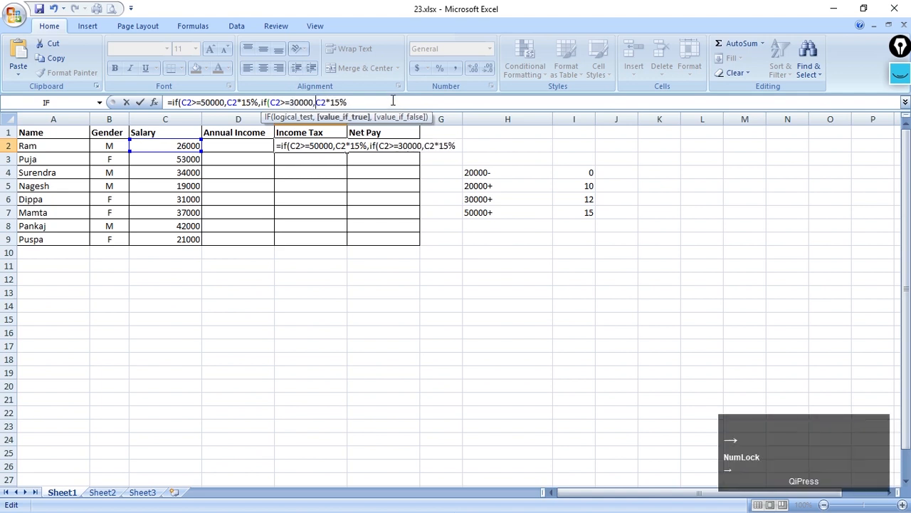
key(BackSpace)
text(2)
key(Right)
Nest a third IF in E2 as the next false result, reusing the copied arguments, and set its test to C2>=20000.
text(,)
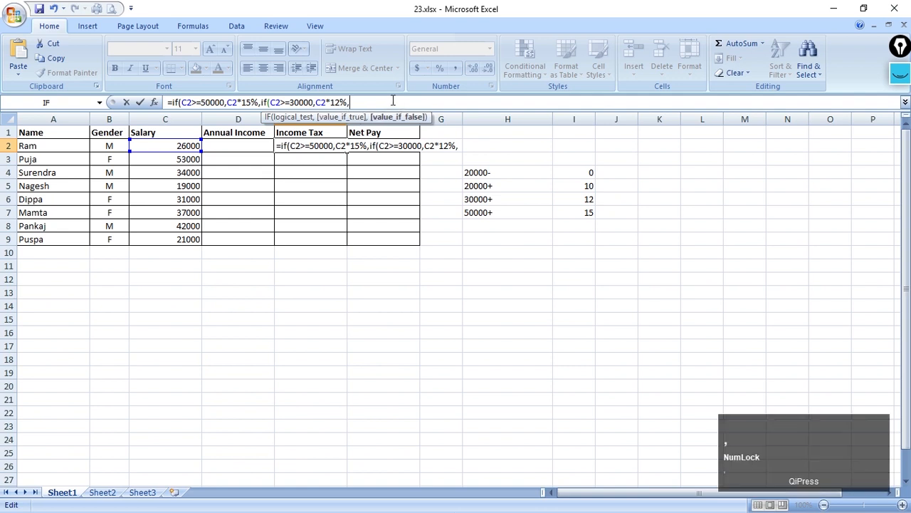
key(ctrl+v)
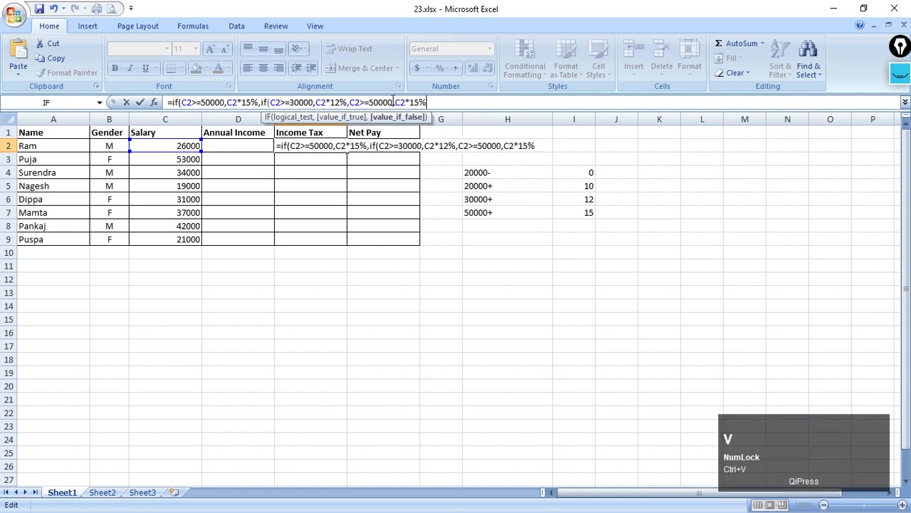
click(352, 102)
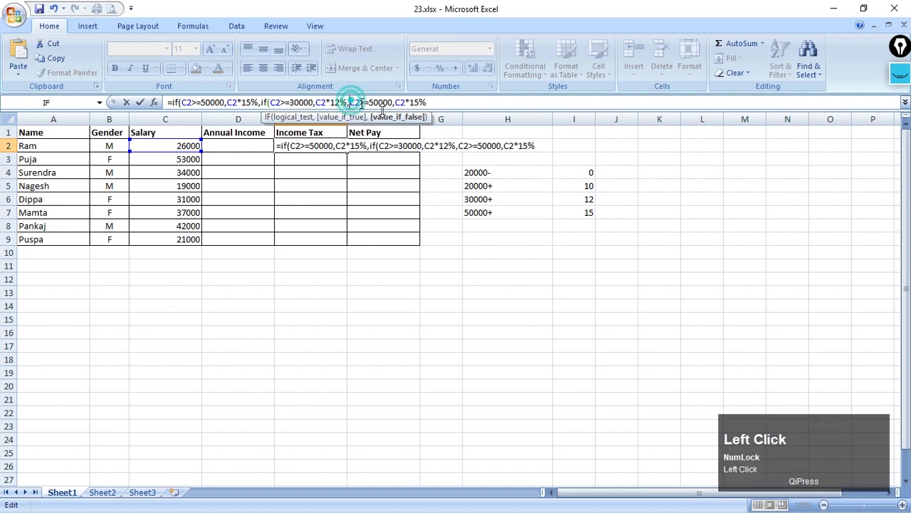
text(if()
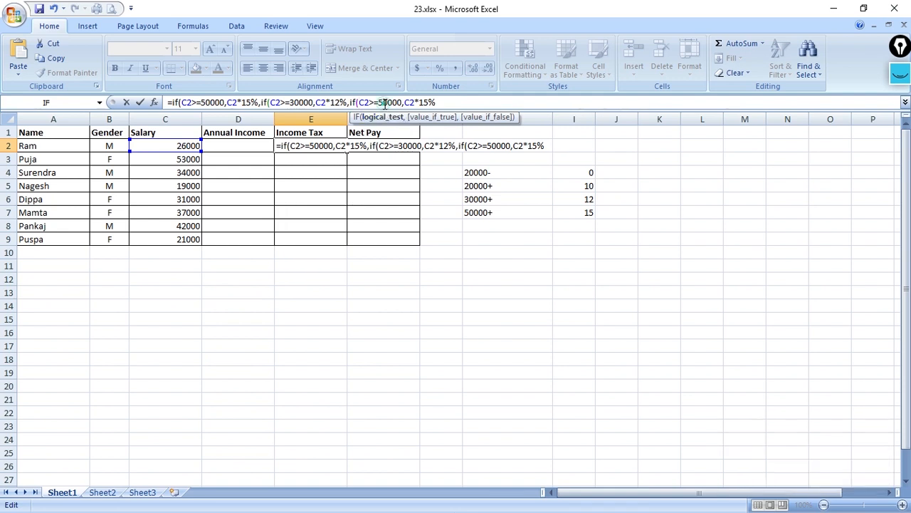
click(383, 104)
key(BackSpace)
text(2)
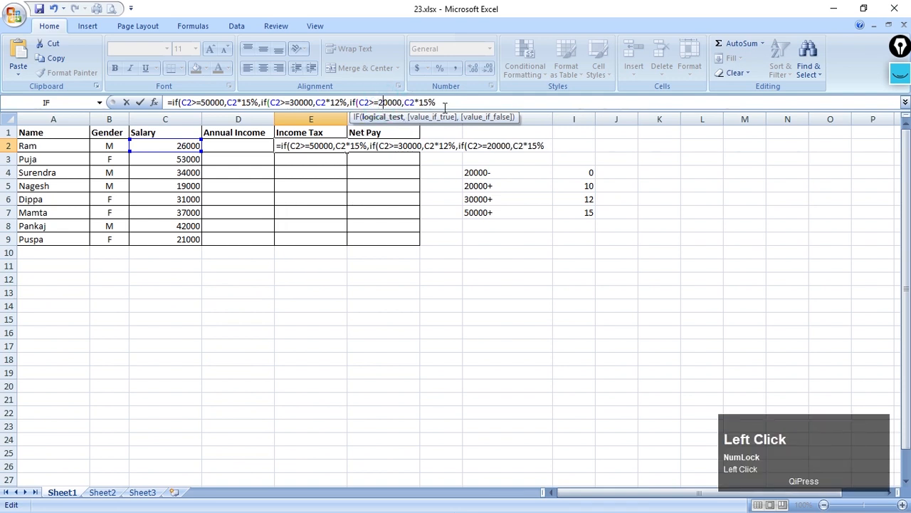
Set the third IF's true result in E2 to C2*10%.
key(Right)
key(Right)
key(Right)
key(Right)
key(Right)
key(Right)
key(Right)
key(Right)
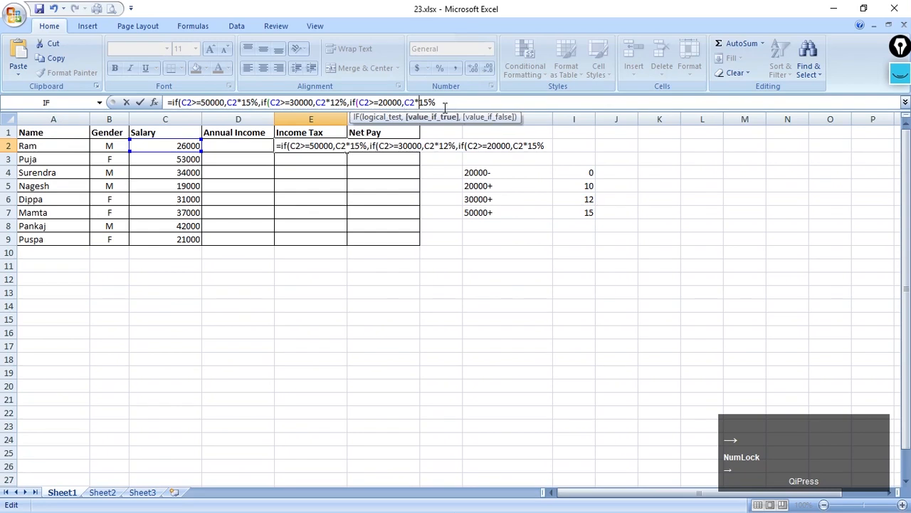
key(Delete)
text(0)
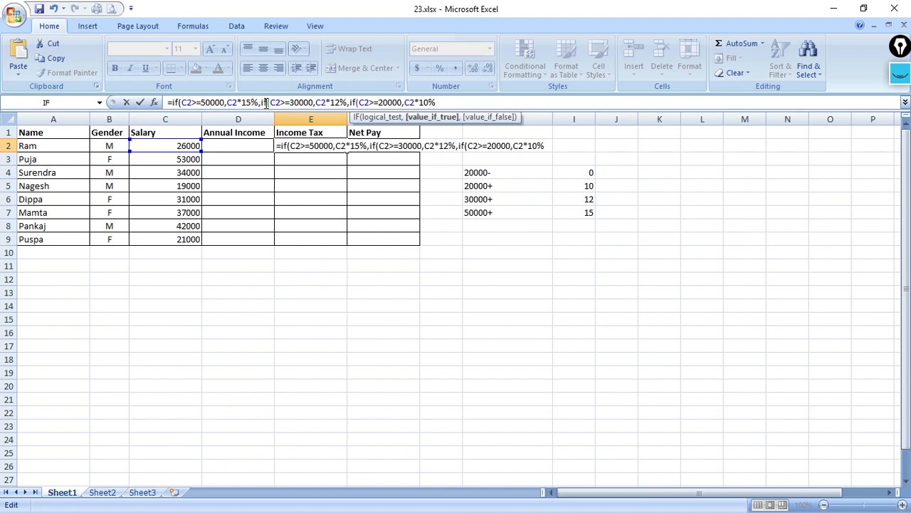
Review the IF arguments in E2, add 0 as the final false result, close all three brackets and enter the formula.
drag(258, 103, 181, 102)
drag(276, 103, 436, 102)
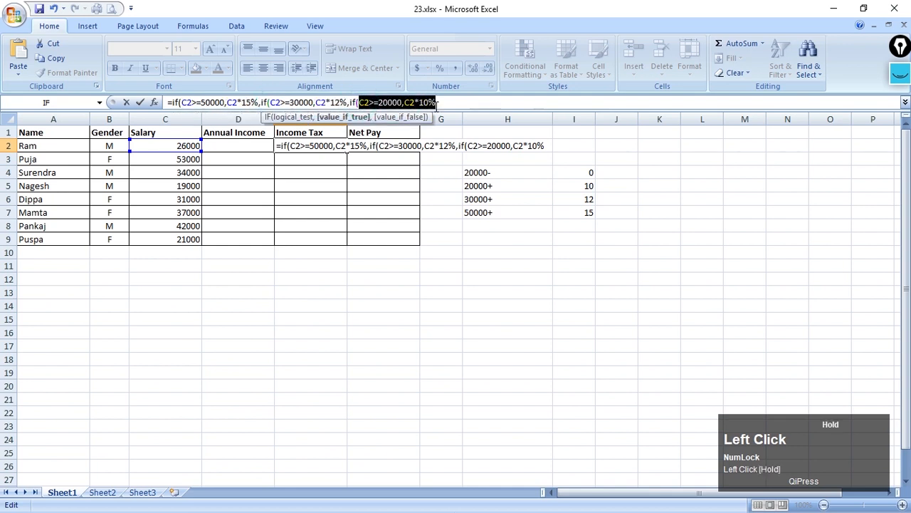
click(461, 103)
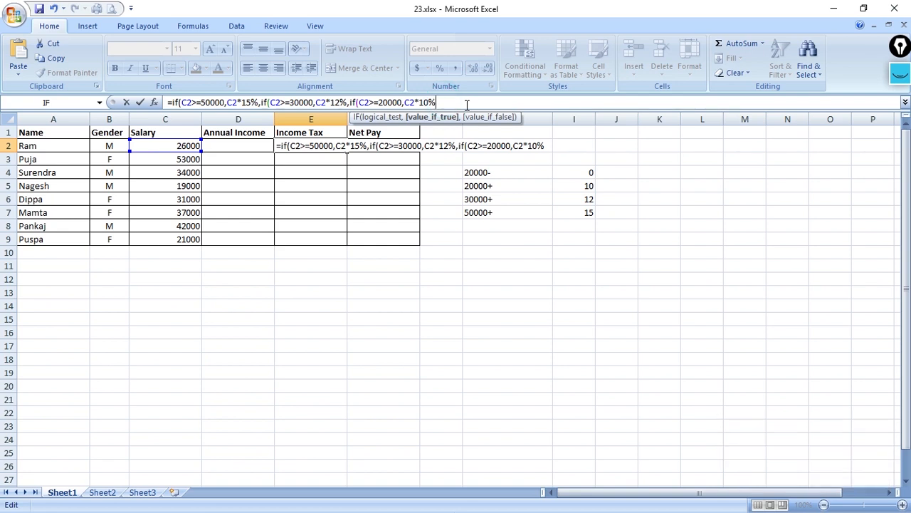
text(,)
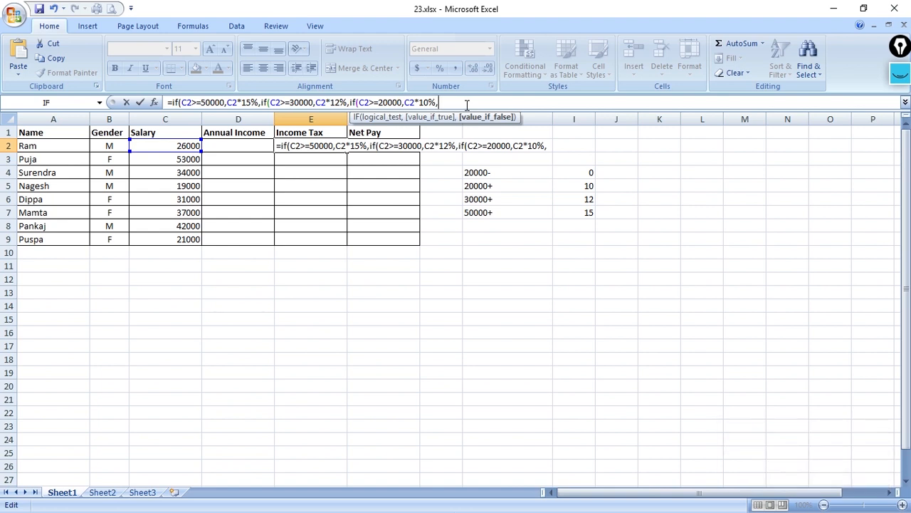
text(0)
key(shift)
text()))
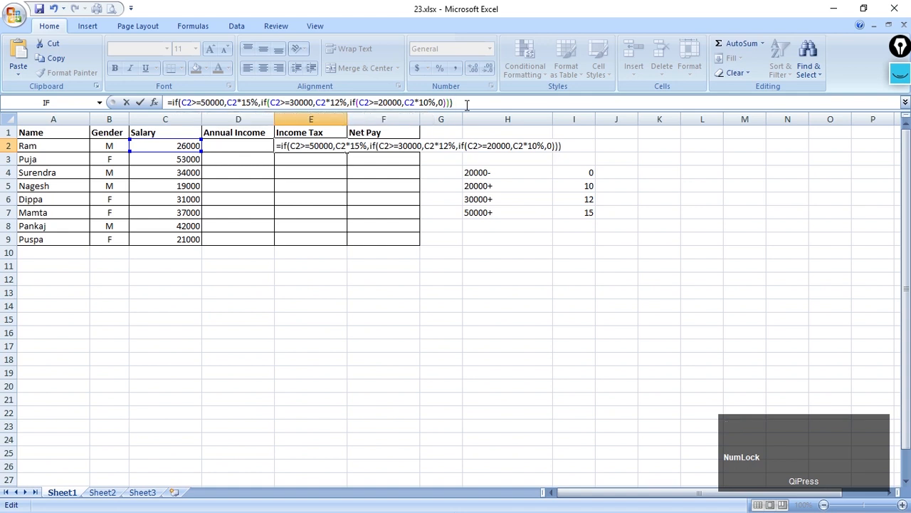
key(Return)
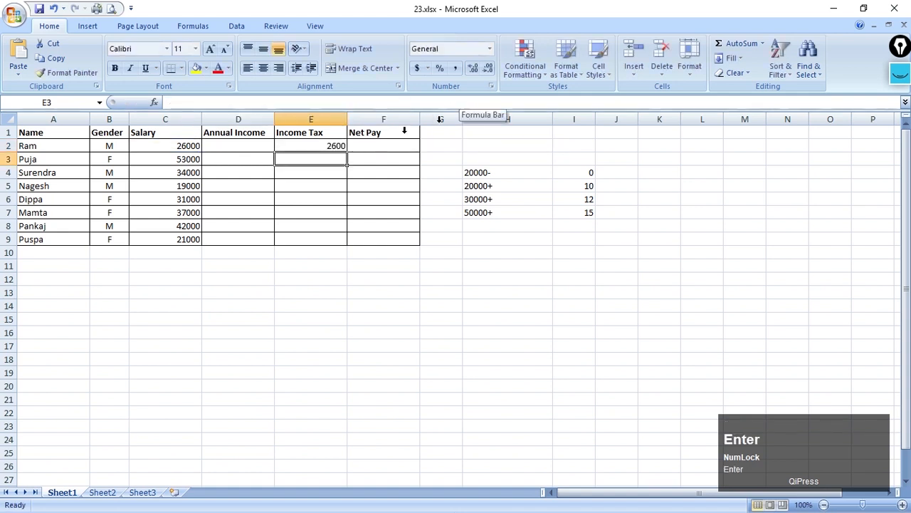
Fill the Income Tax formula from E2 down to E9 and check E5 against its salary in C5.
click(334, 145)
drag(347, 152, 354, 244)
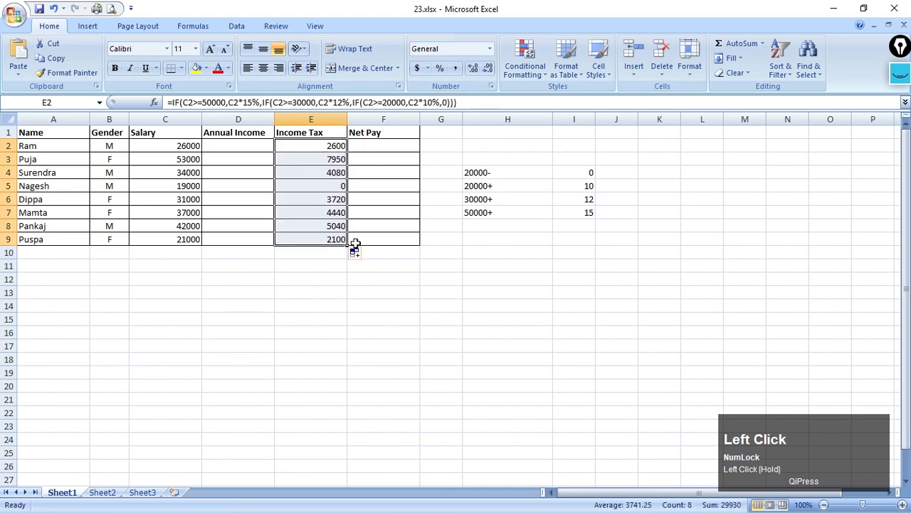
click(335, 186)
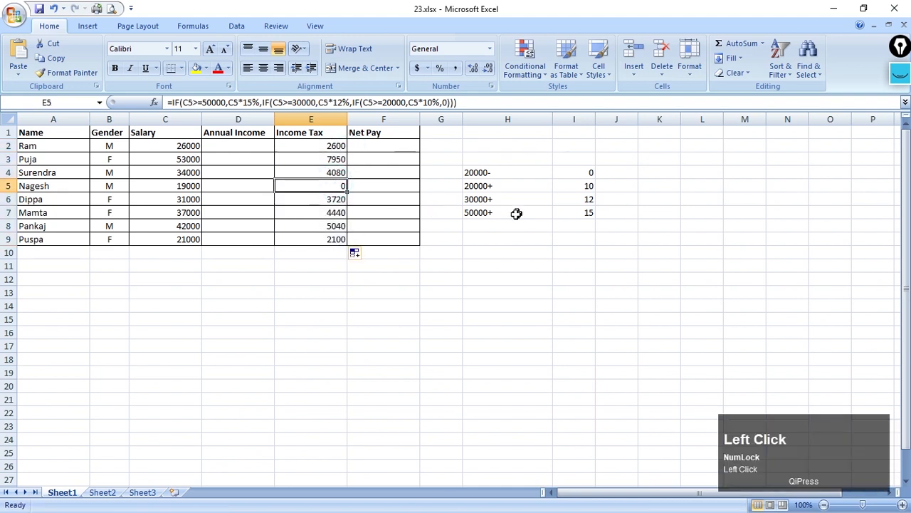
click(188, 186)
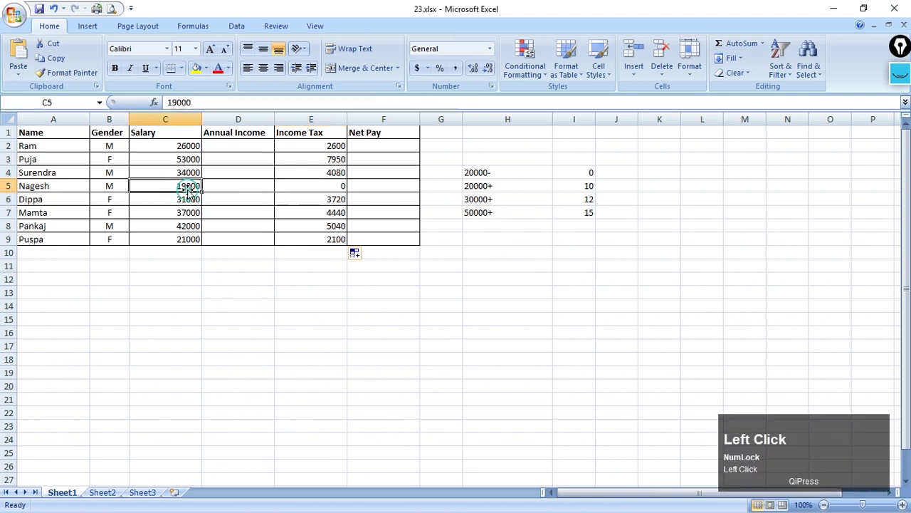
click(325, 185)
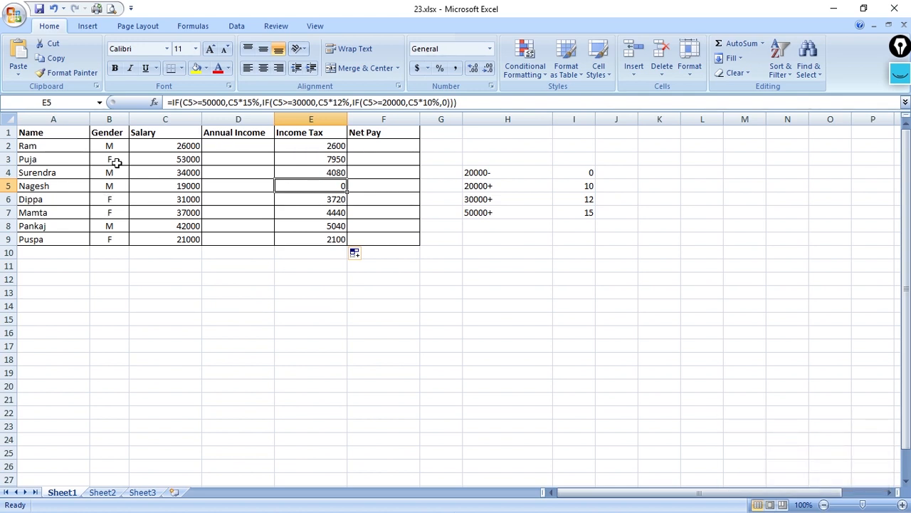
Review the Gender entries, the table's header row and the filled Income Tax formulas in column E.
drag(112, 145, 122, 240)
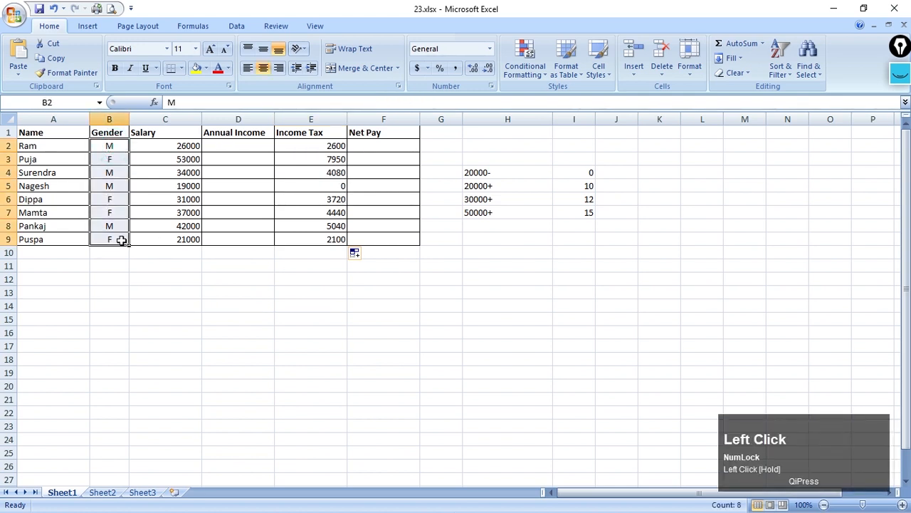
click(107, 146)
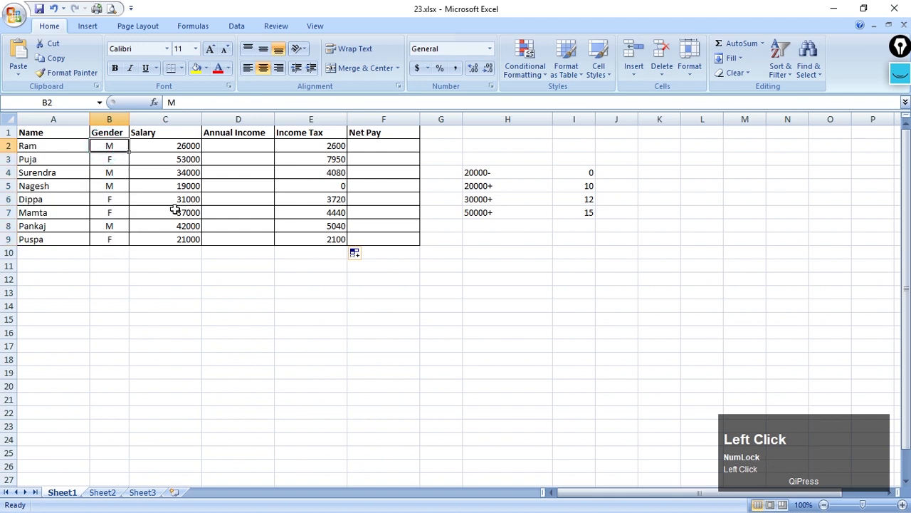
click(302, 149)
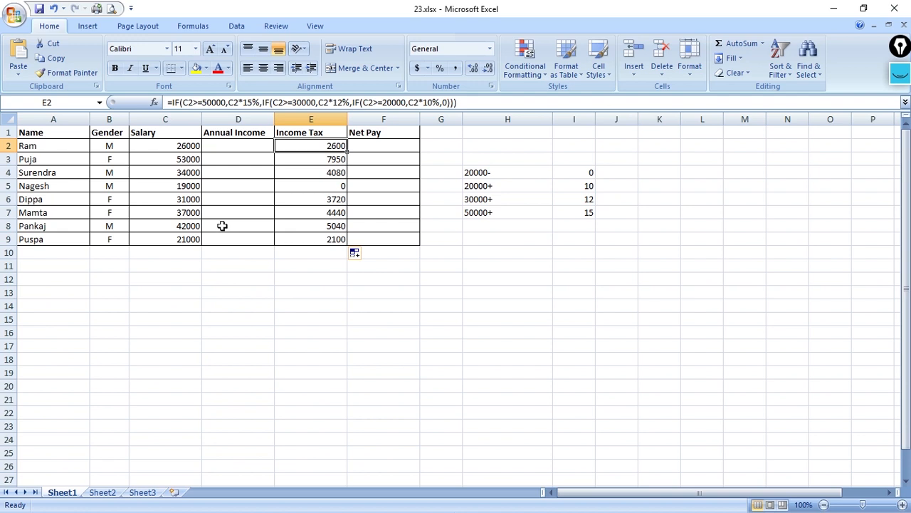
click(311, 293)
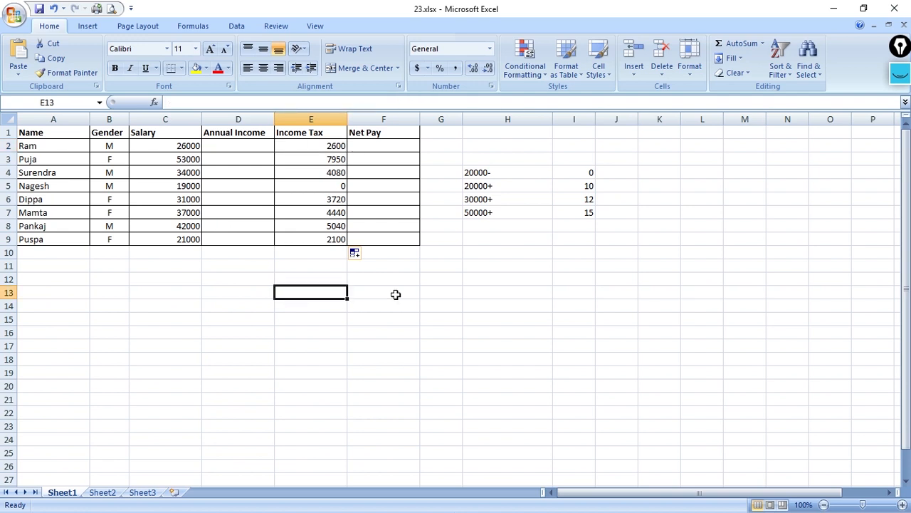
drag(77, 135, 364, 246)
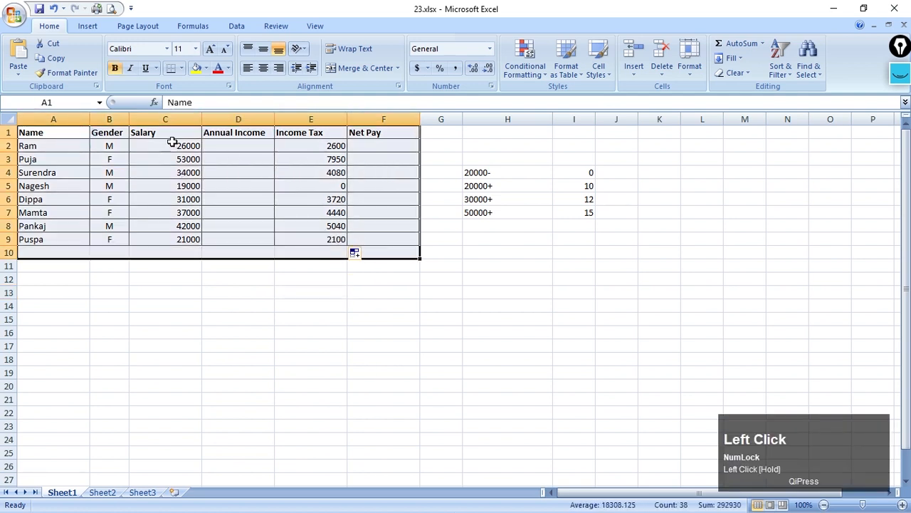
click(171, 134)
drag(51, 134, 388, 143)
click(338, 211)
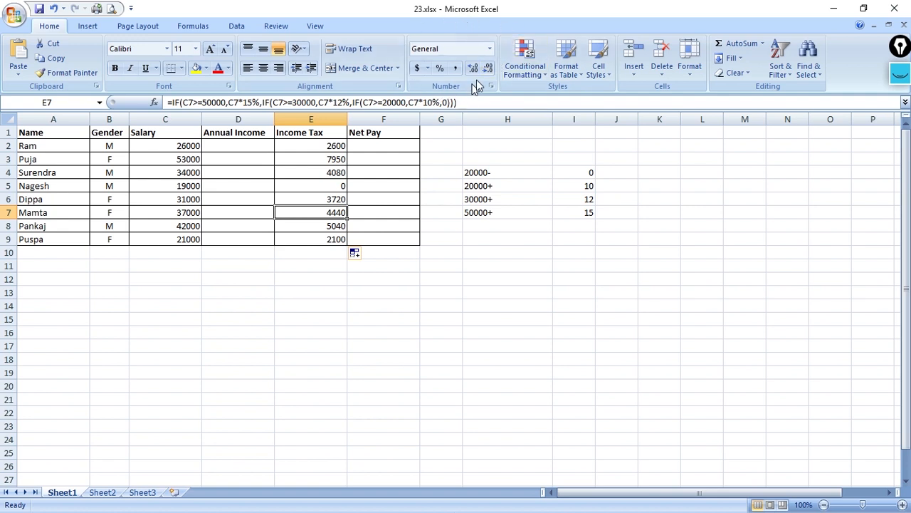
View the number formats available for Income Tax cell E7 and look over the tax values in E2:E9.
click(349, 213)
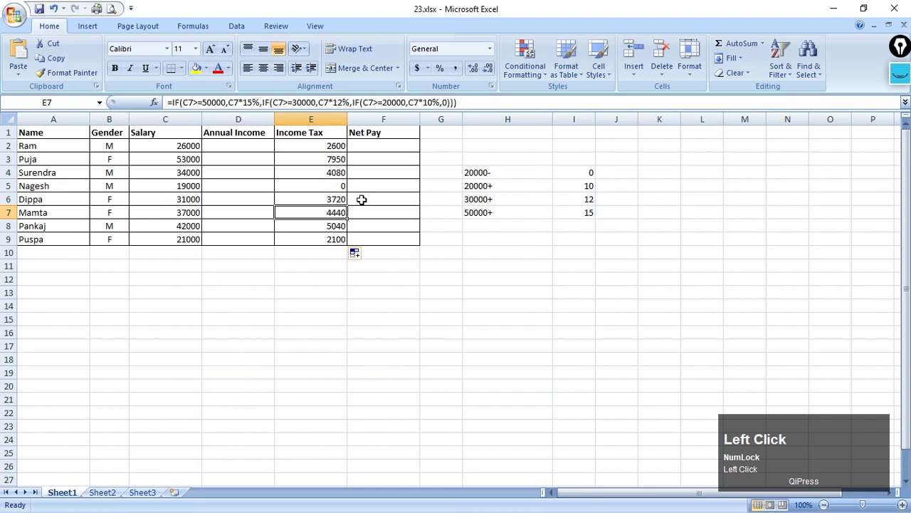
click(491, 49)
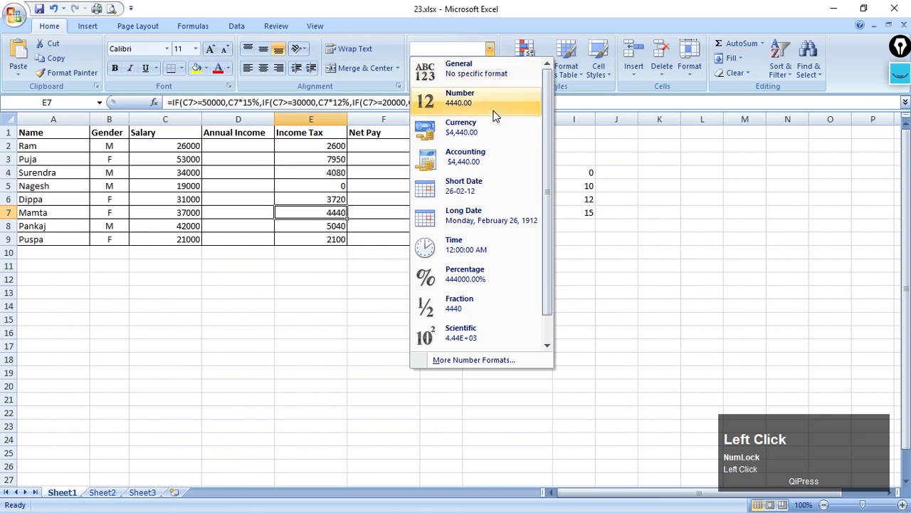
click(358, 229)
drag(335, 146, 334, 240)
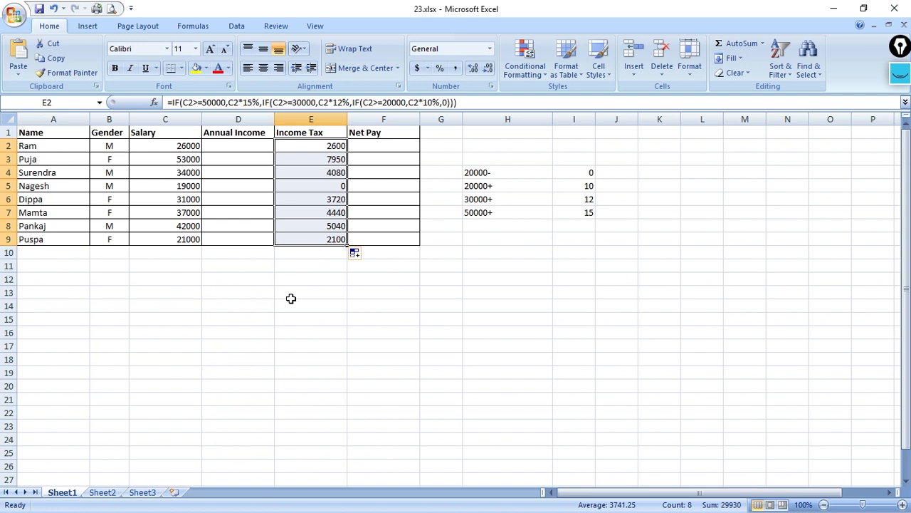
Enter the date 23/06/2020 in E11 below the Income Tax column and check how it is stored.
click(287, 276)
click(323, 267)
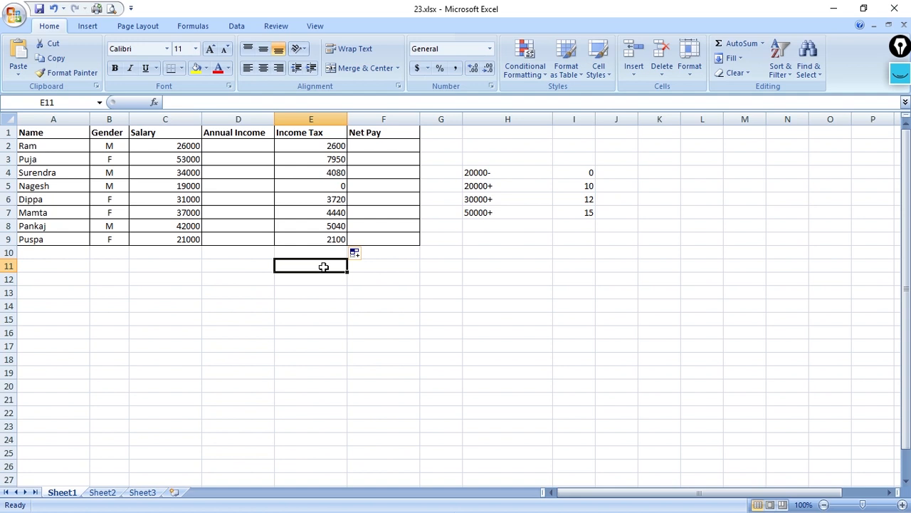
text(2)
text(3/06/2020)
key(Return)
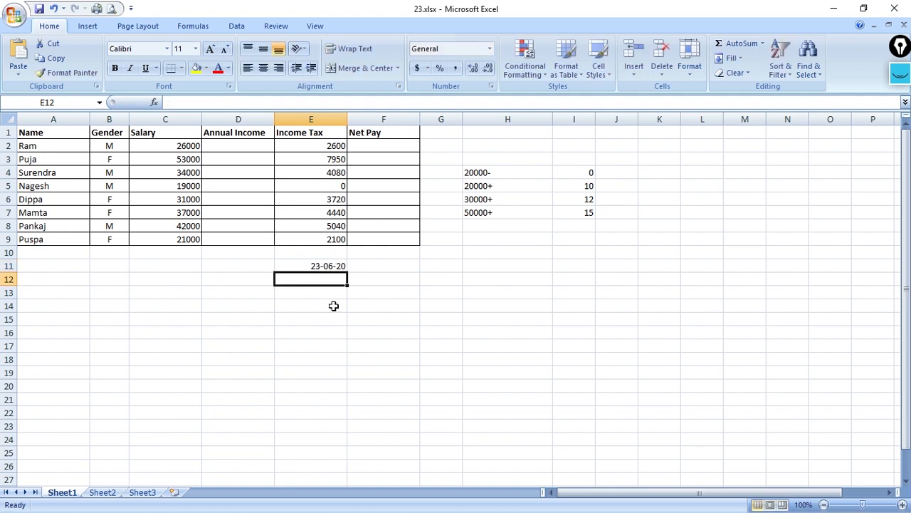
click(315, 264)
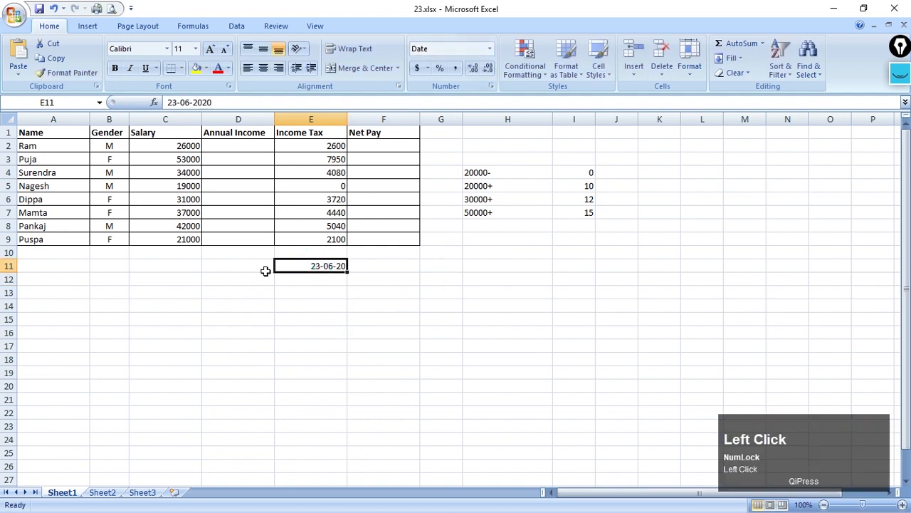
Enter the formula =DATE(2020,06,23) in E13, two rows below the directly entered date.
click(311, 288)
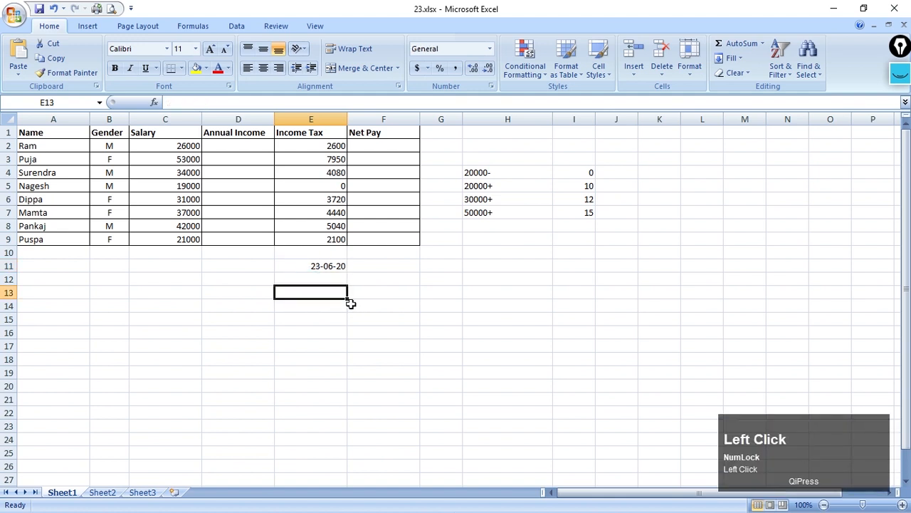
text(=)
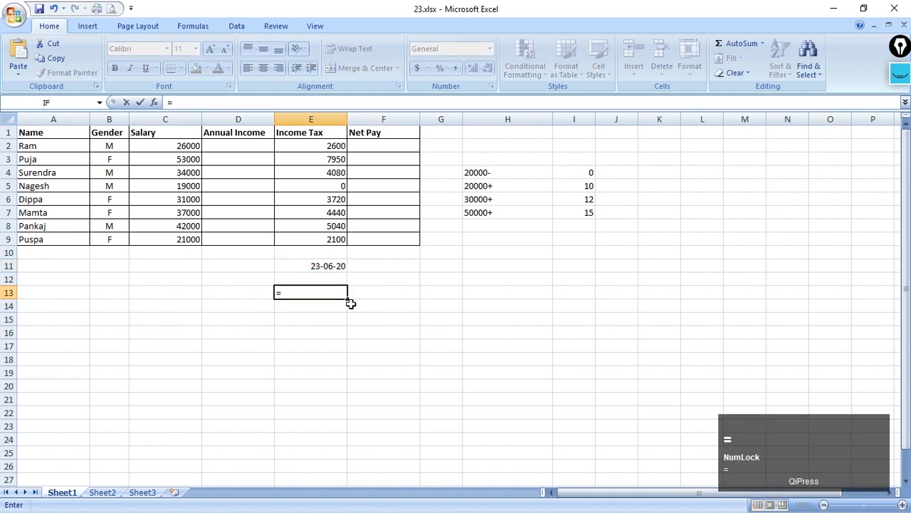
text(date)
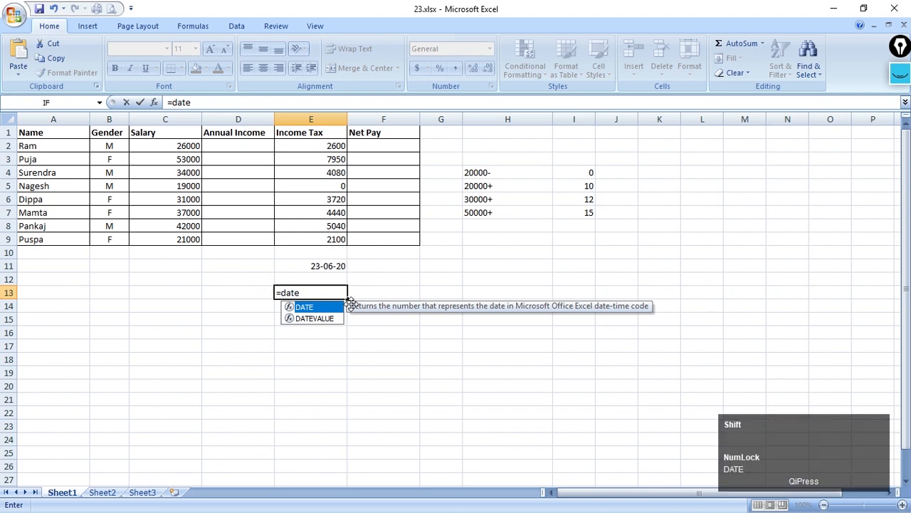
text(()
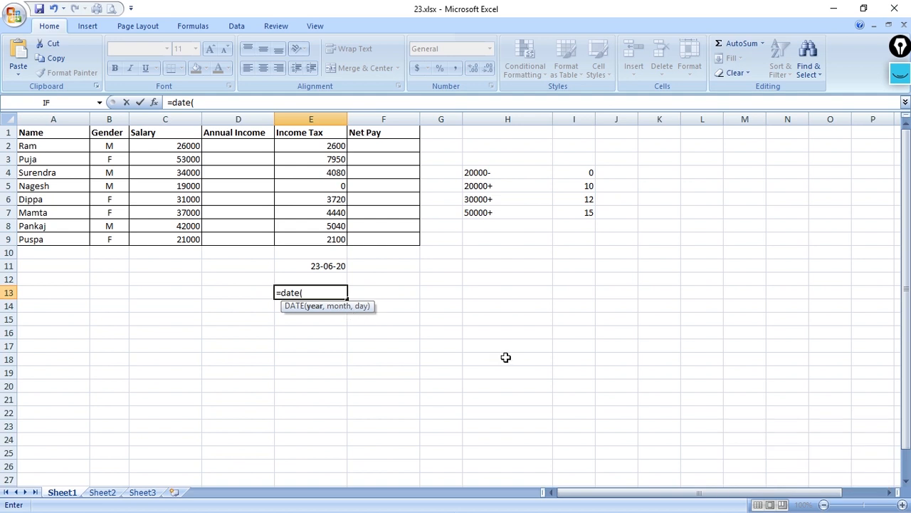
text(2020,06)
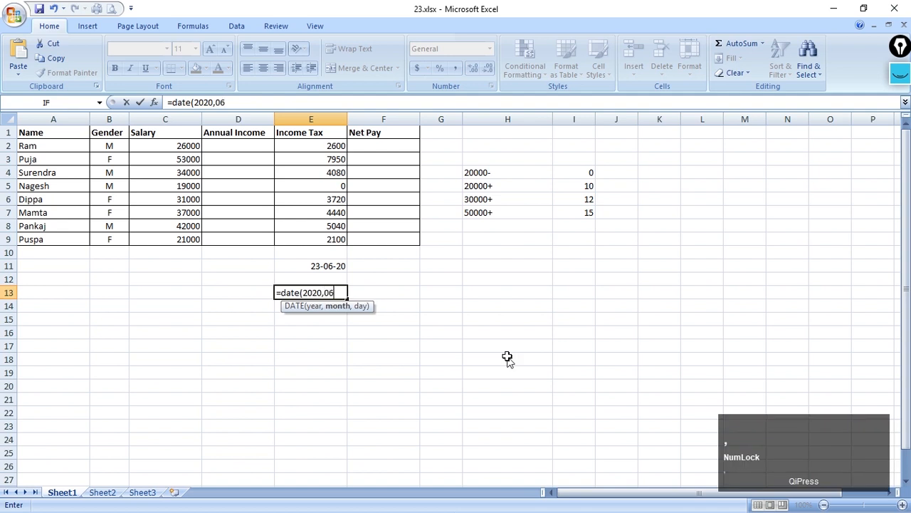
text(,23))
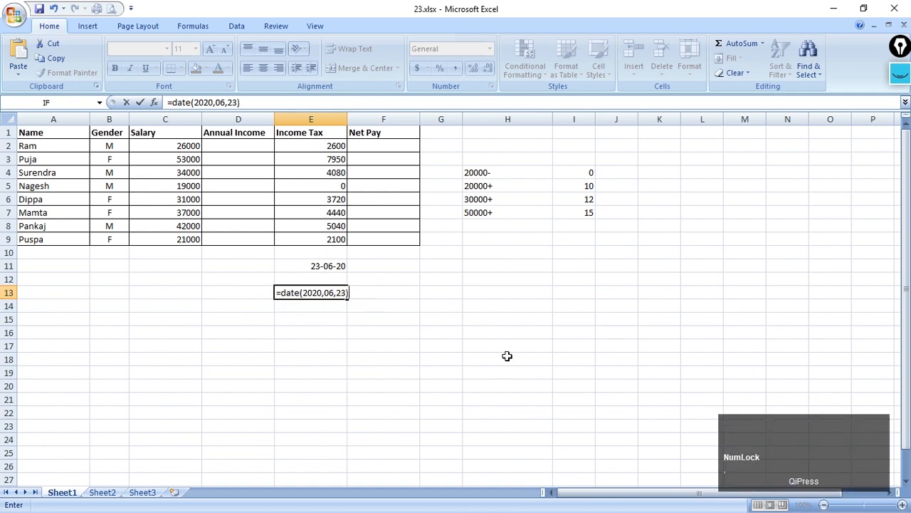
key(Return)
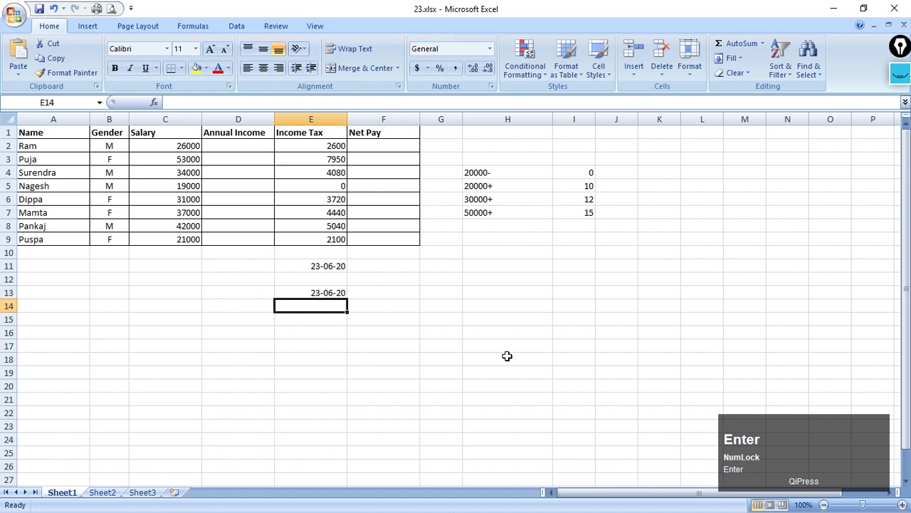
Compare the contents of the directly entered date in E11 with the DATE formula in E13.
drag(329, 263, 331, 293)
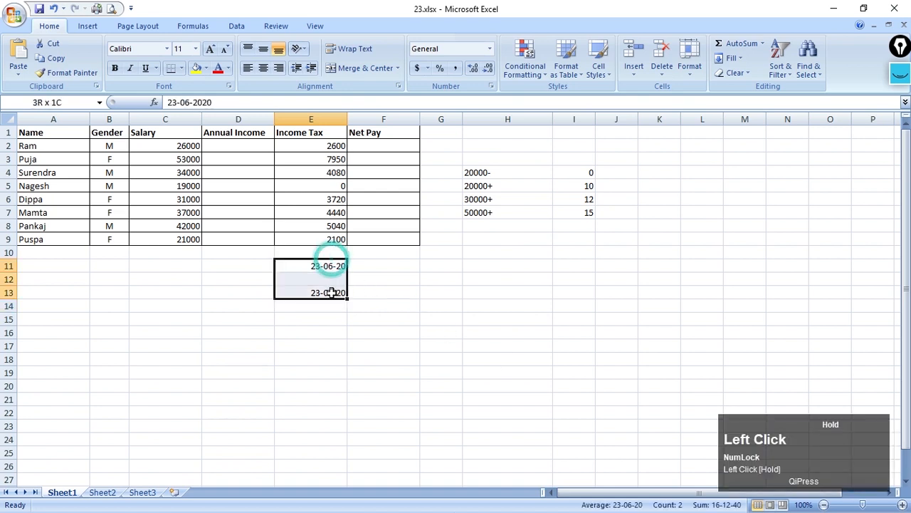
click(401, 323)
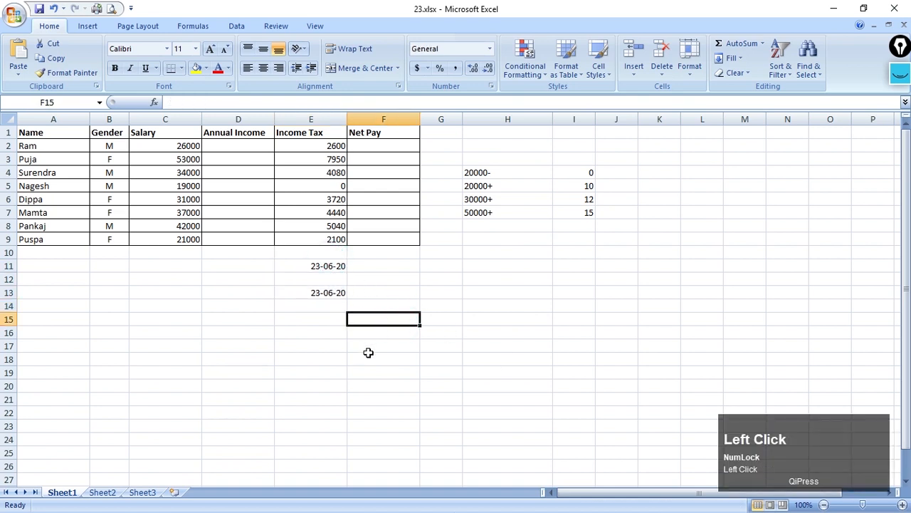
click(333, 266)
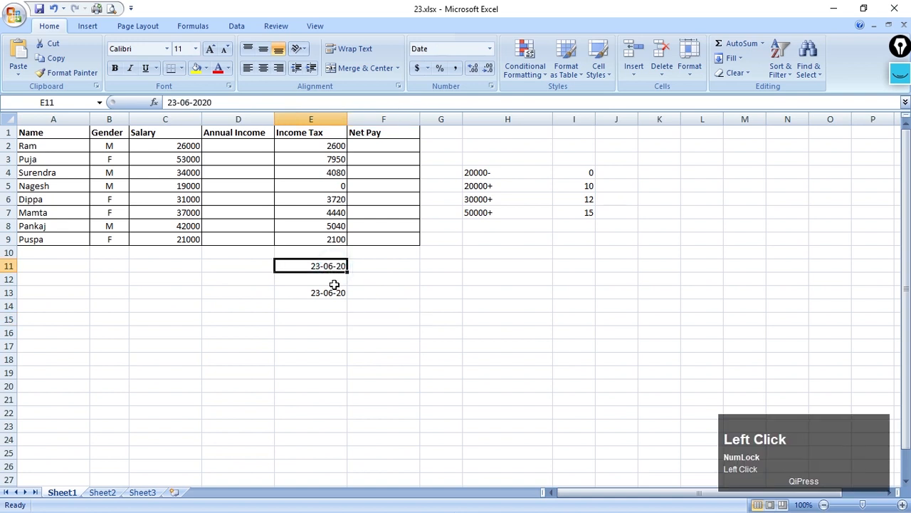
click(334, 292)
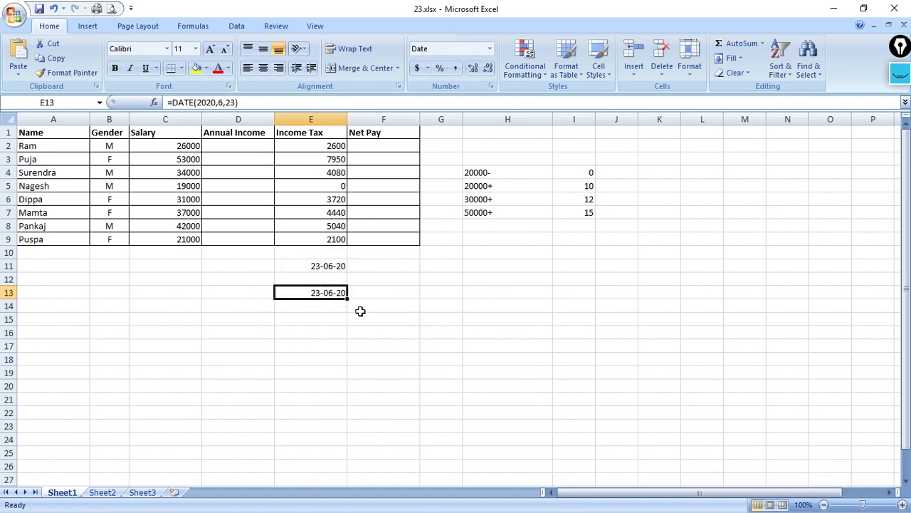
click(328, 266)
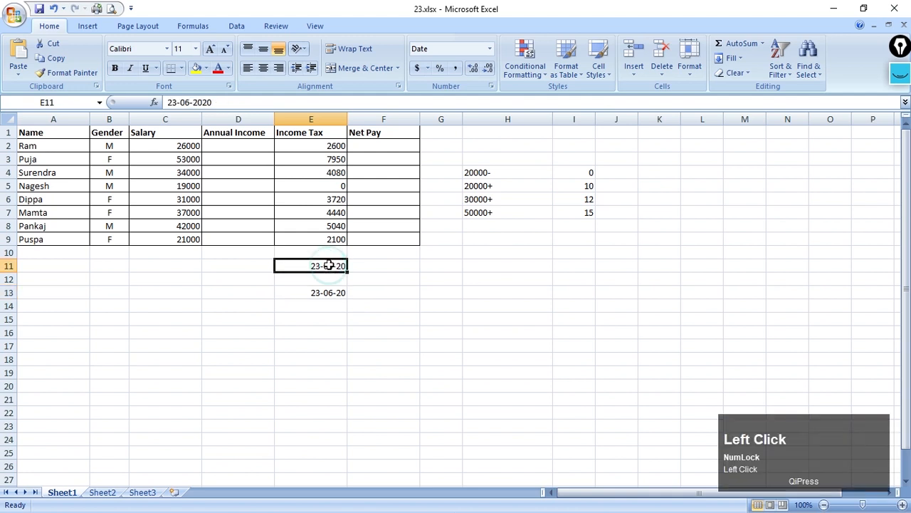
click(320, 293)
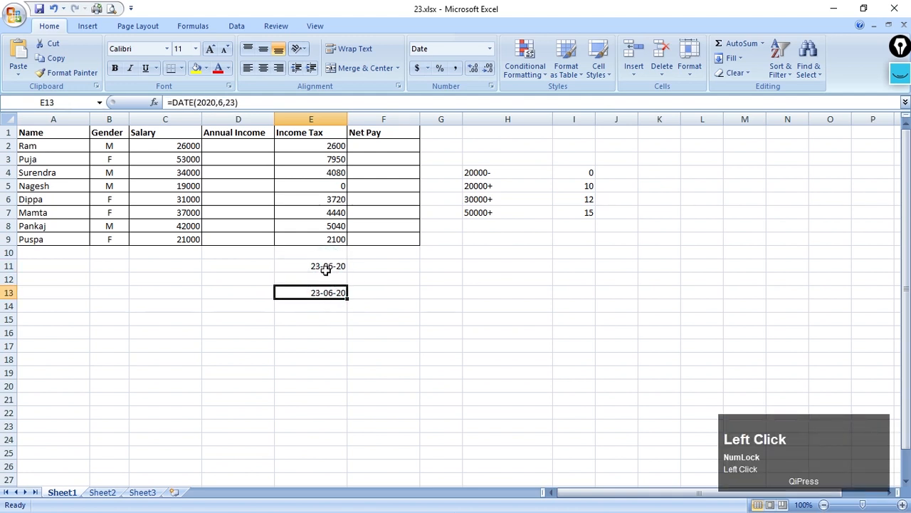
click(324, 265)
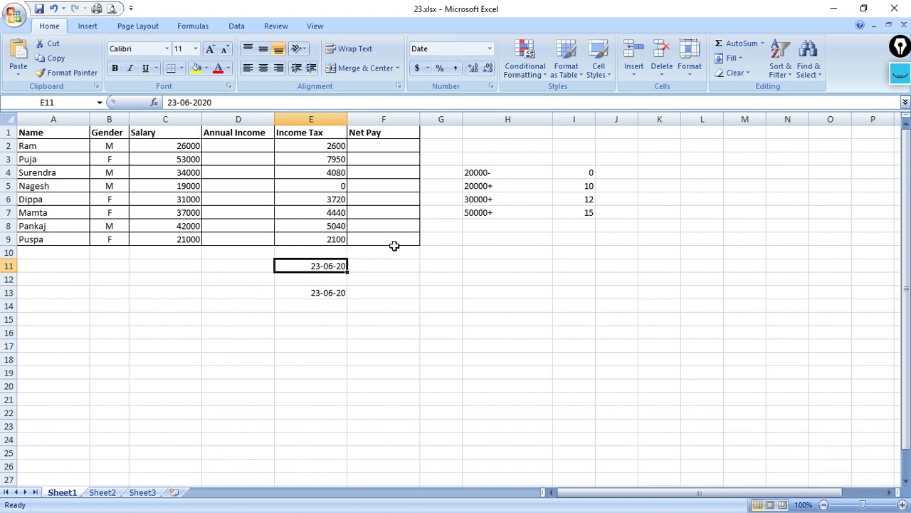
Calculate the average of the salaries C2:C9 in C10, directly below the Salary column.
click(151, 265)
click(191, 253)
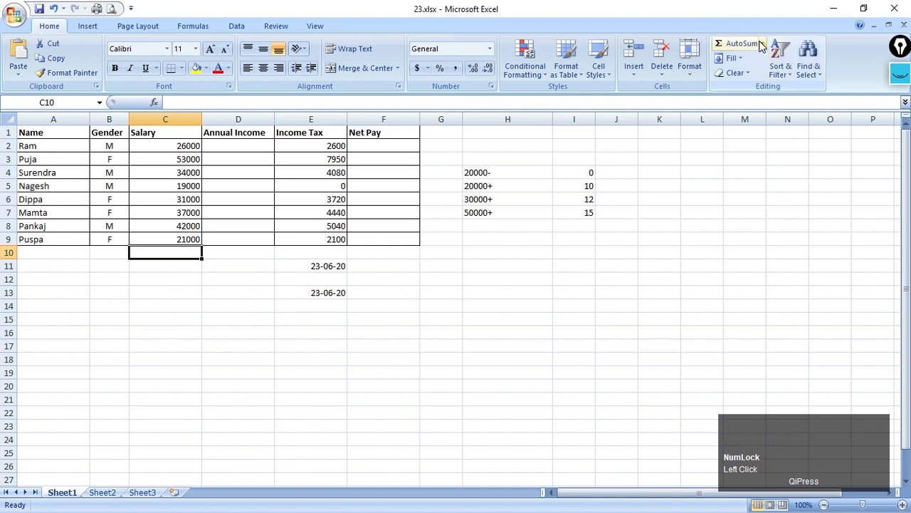
click(763, 44)
click(762, 76)
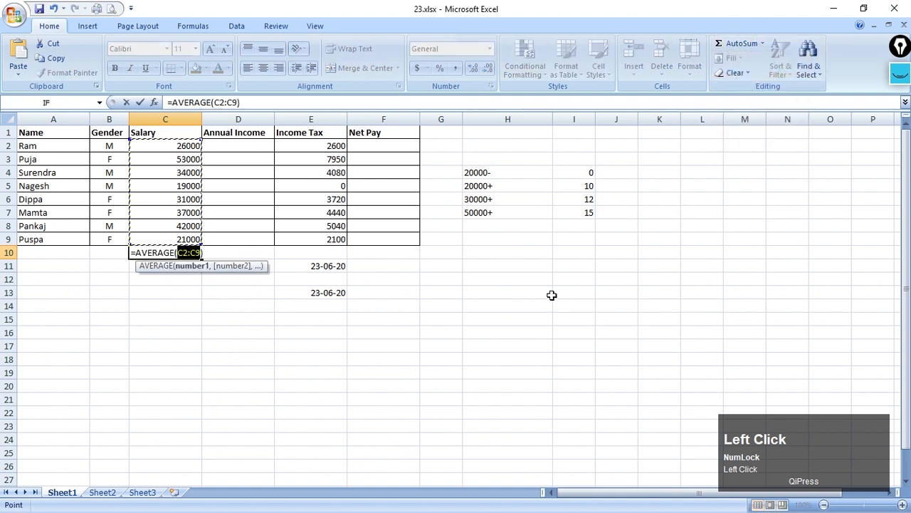
key(Return)
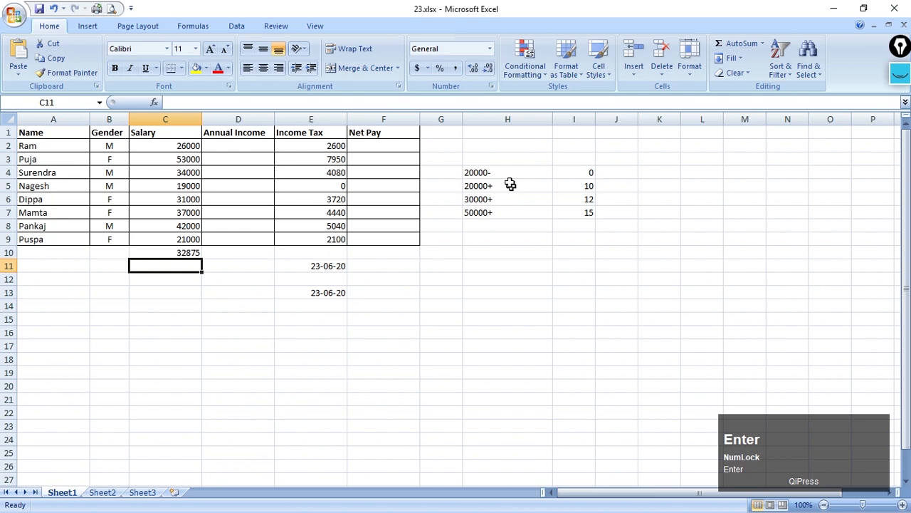
Try filling Net Pay F2:F9 with a SUM of only each row's Income Tax cell, starting from =SUM(E2).
click(407, 147)
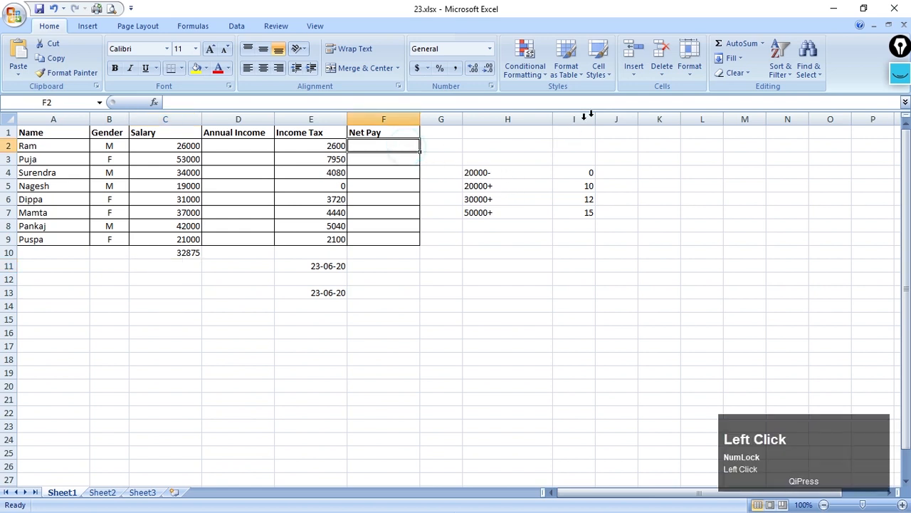
click(763, 43)
click(743, 60)
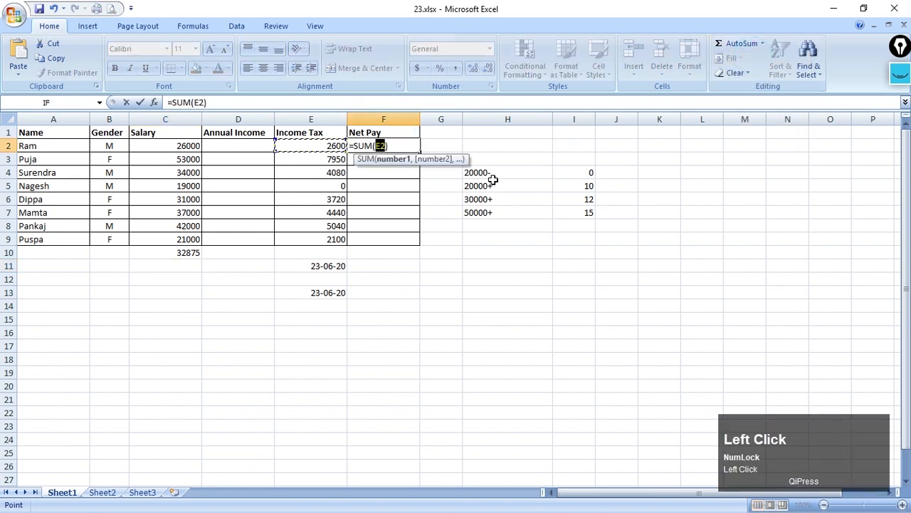
key(Return)
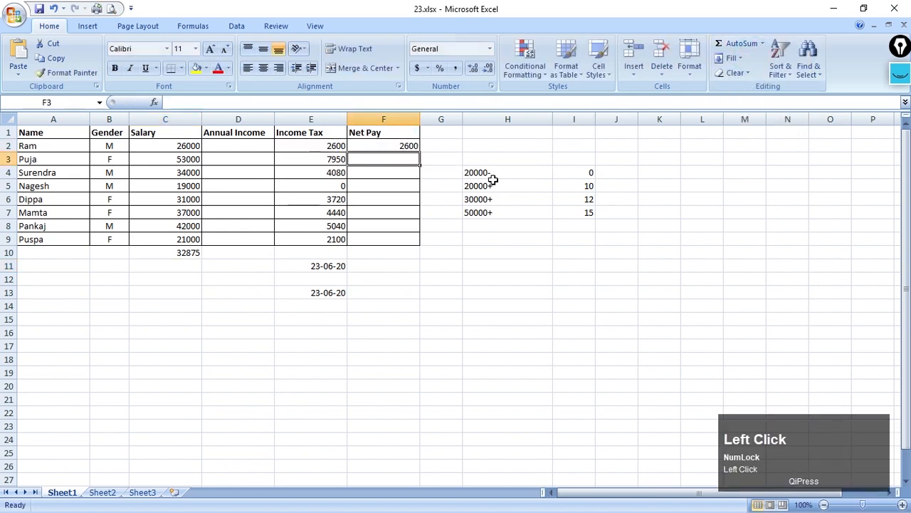
click(410, 146)
drag(419, 146, 420, 242)
click(475, 293)
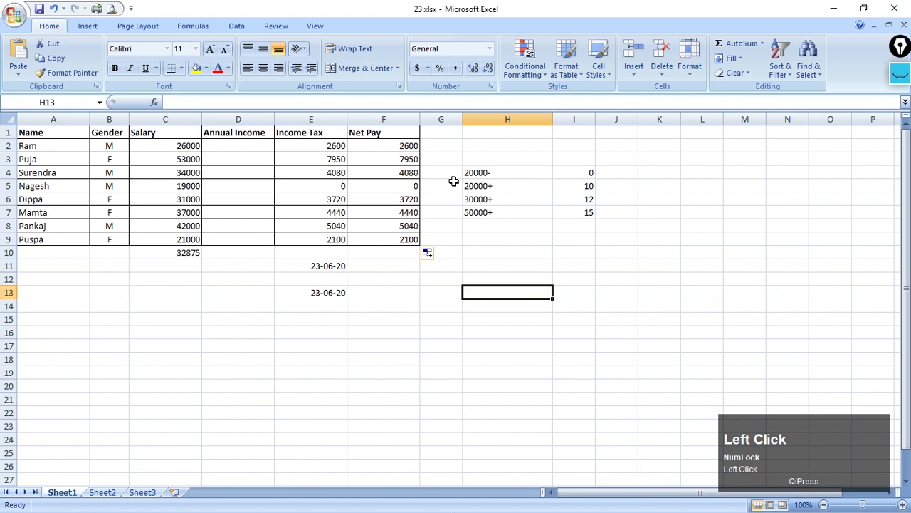
Replace the Net Pay formula in F2 with =SUM(C2:E2) and fill it down to F9.
click(405, 146)
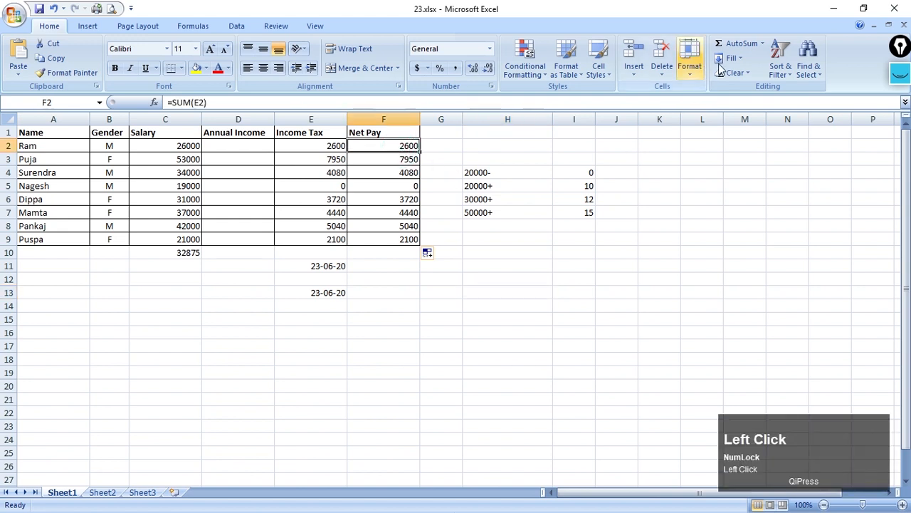
click(762, 44)
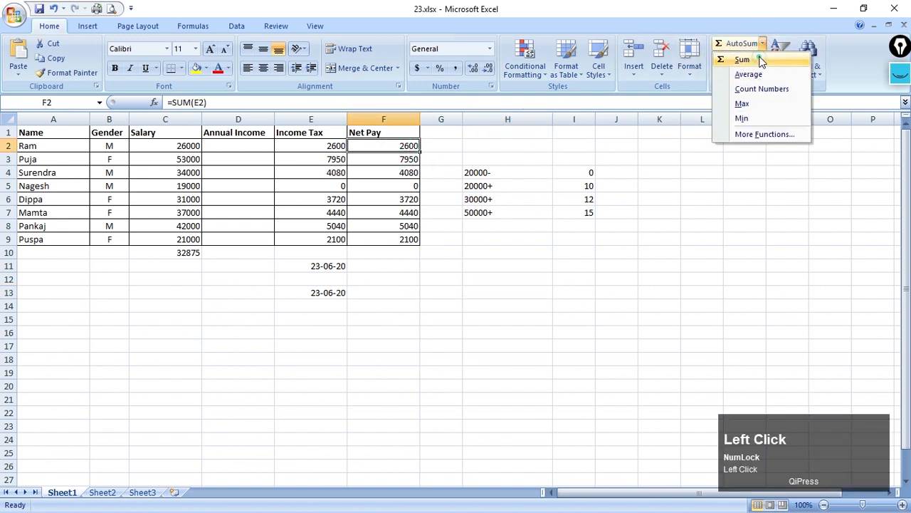
click(759, 60)
drag(189, 145, 296, 145)
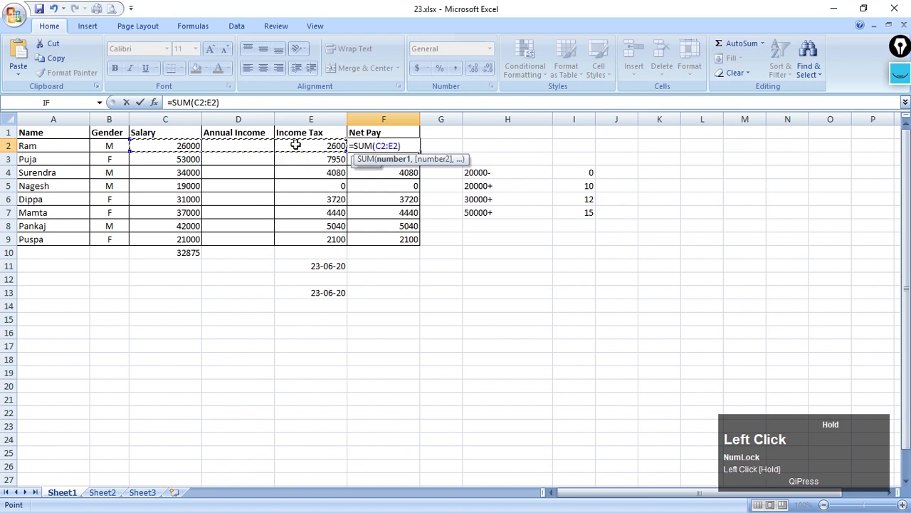
key(Return)
click(383, 146)
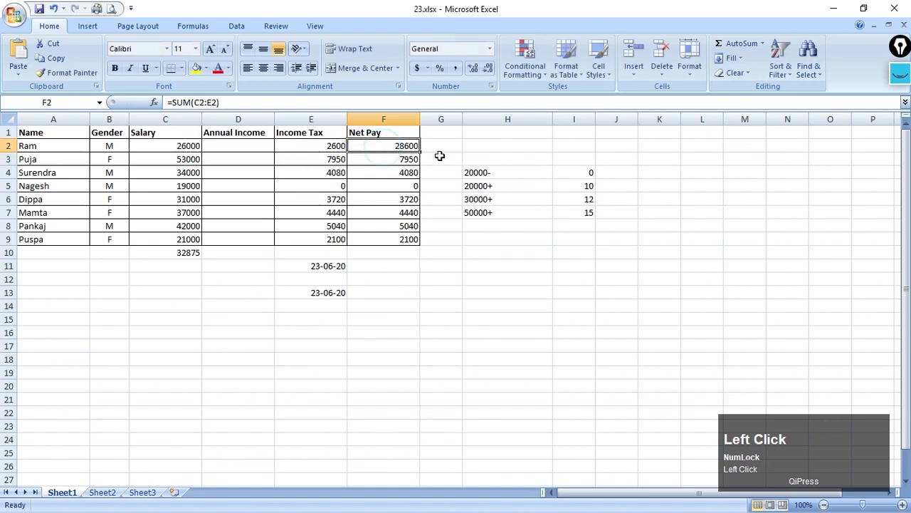
double_click(420, 151)
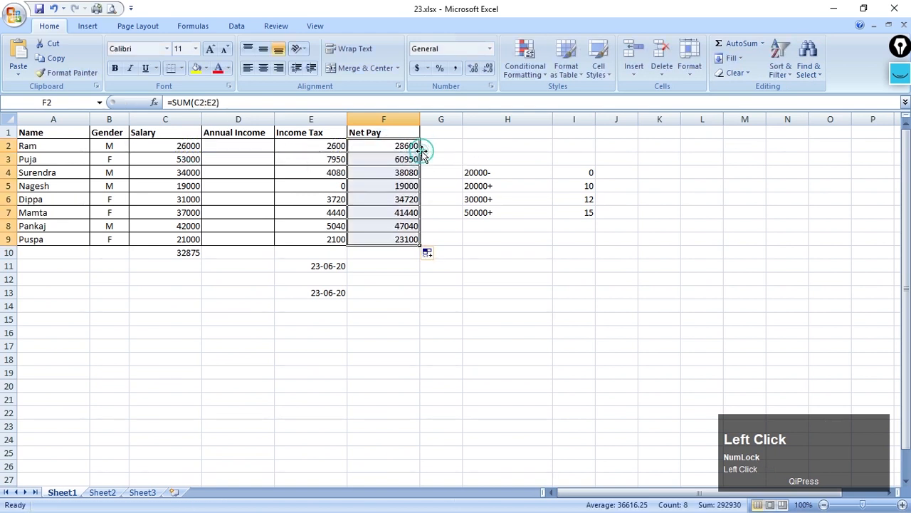
click(465, 260)
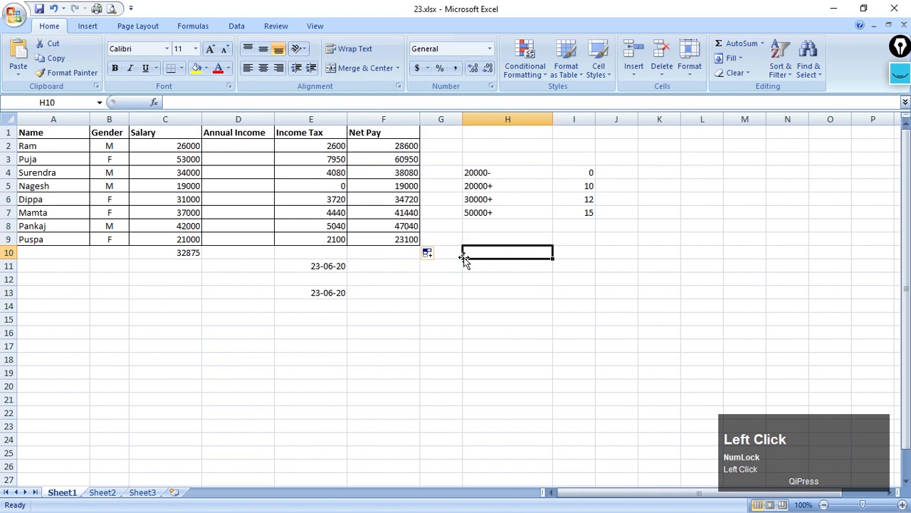
Display the worksheet's formulas in place of their results, look them over and switch back to values.
key(ctrl+grave)
scroll(511, 311, up, 1)
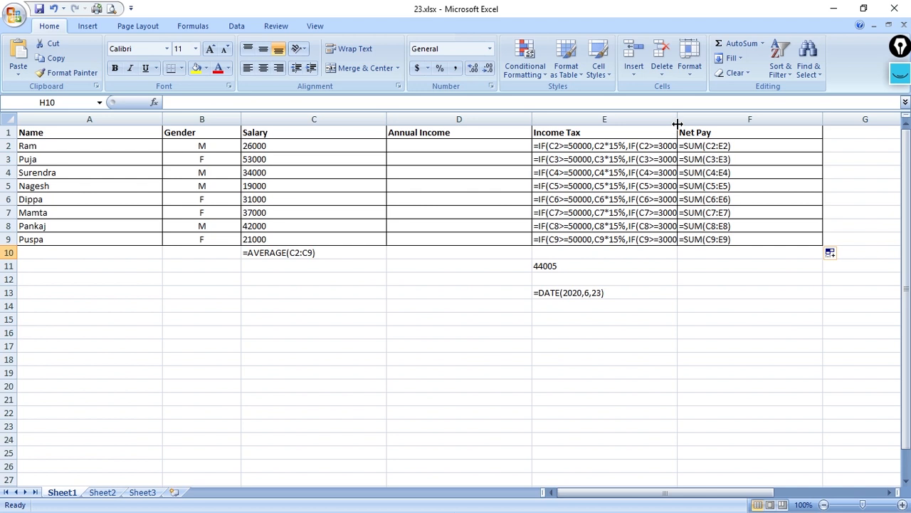
key(ctrl)
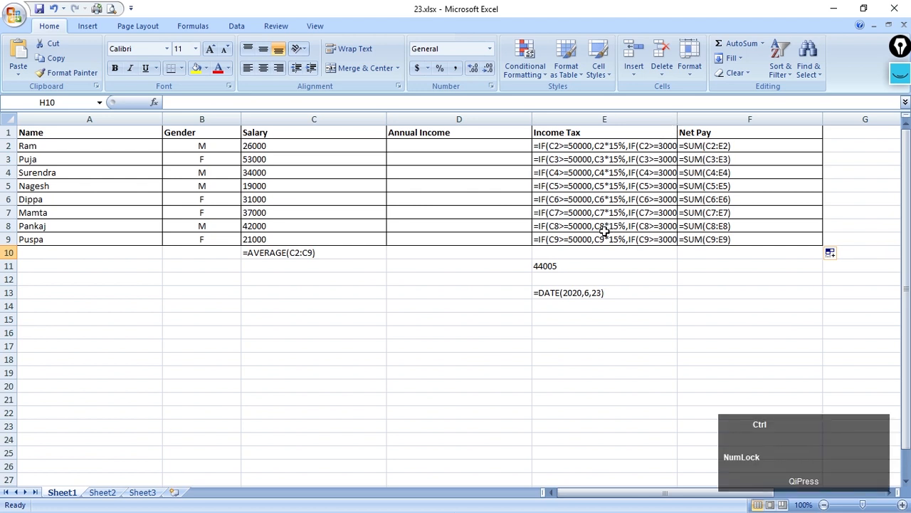
key(ctrl+grave)
click(533, 305)
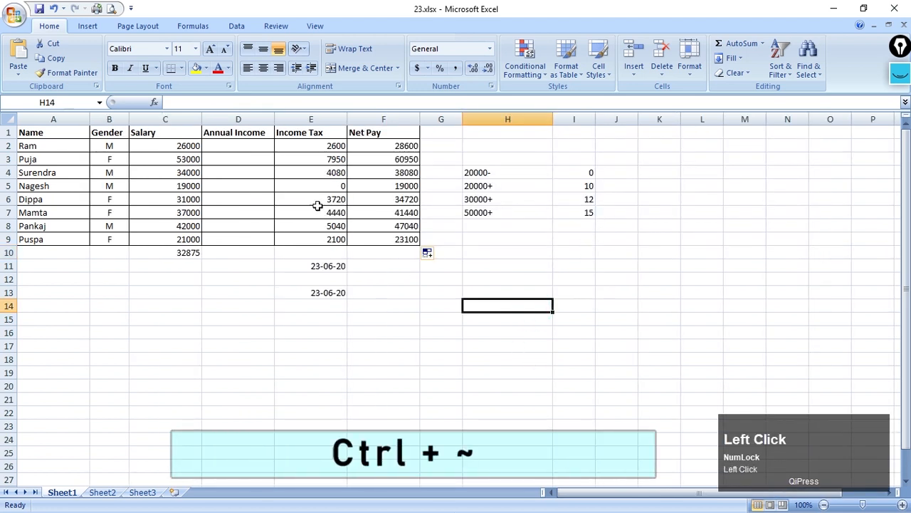
Review the nested IF formulas in E2:E6, the average formula in C10 and the whole Income Tax range E2:E9.
click(329, 148)
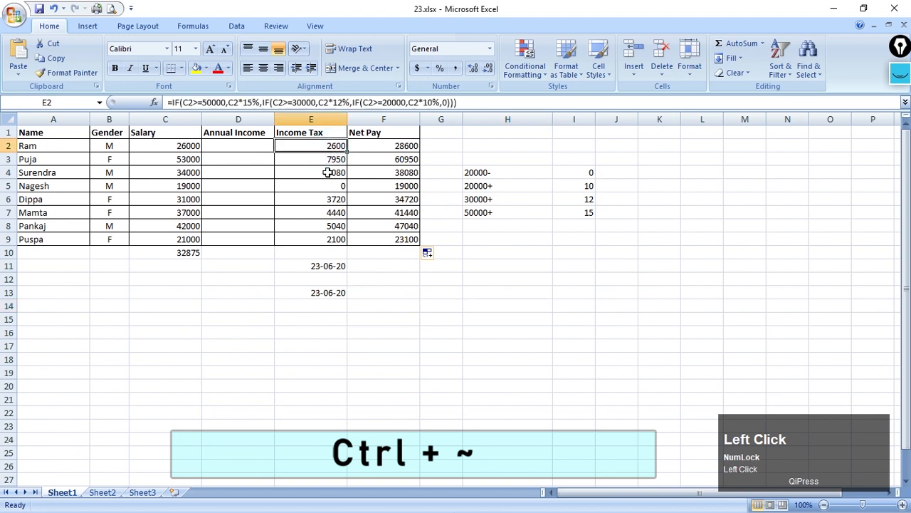
click(327, 159)
click(325, 172)
click(321, 186)
click(320, 199)
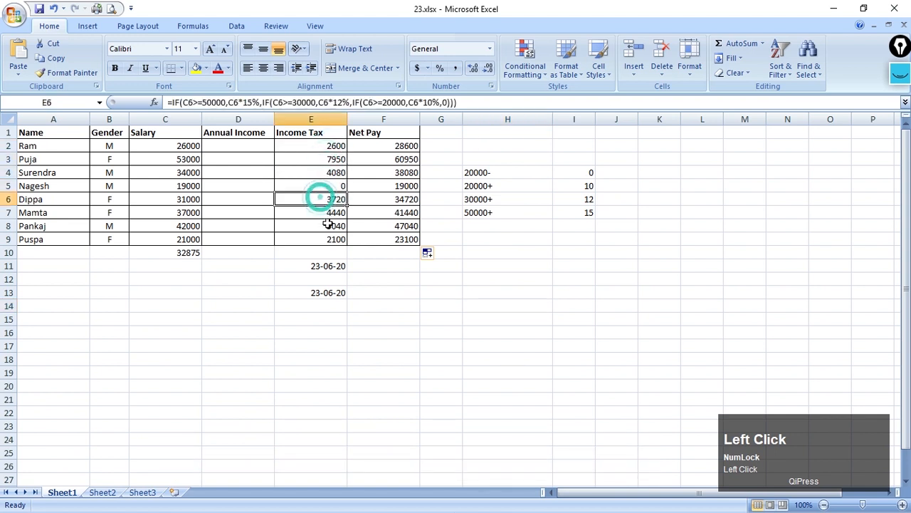
click(187, 252)
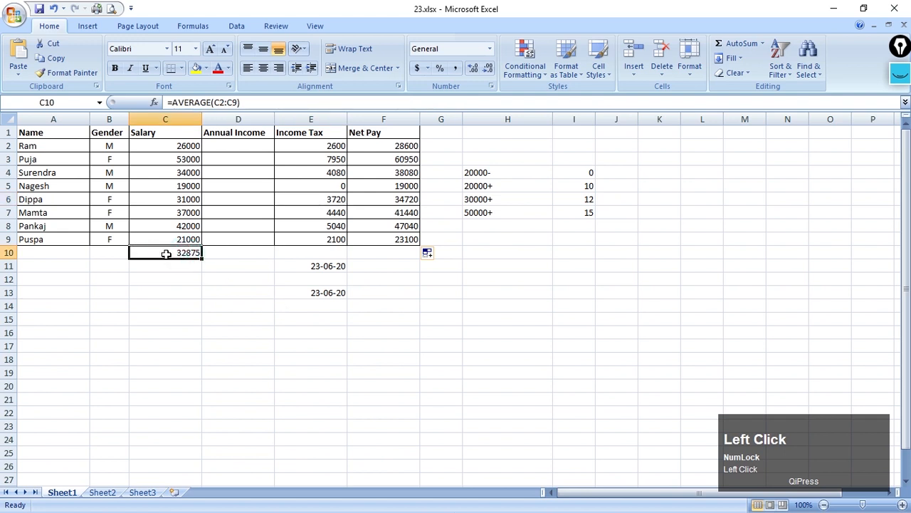
drag(328, 145, 325, 240)
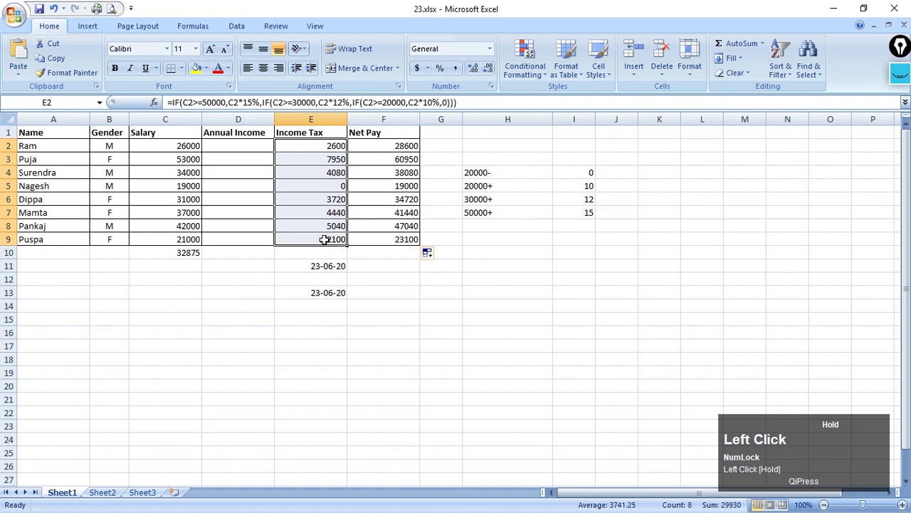
click(366, 293)
click(332, 252)
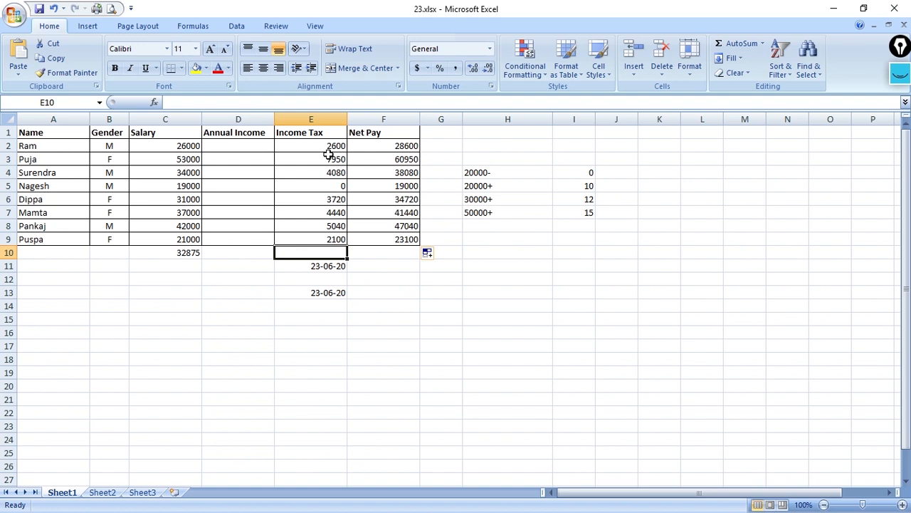
Read the sum of Income Tax E2:E9 and enter it in E10 as the plain number 29930.
drag(301, 145, 316, 235)
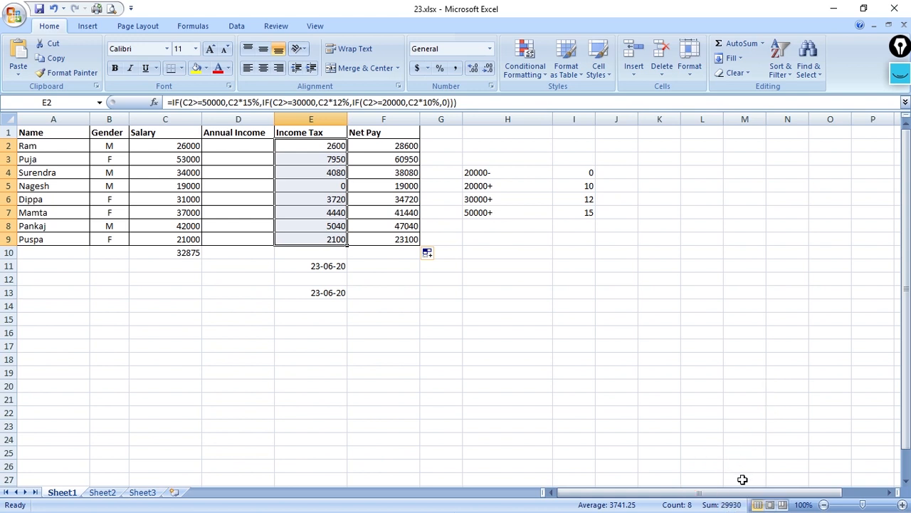
click(318, 256)
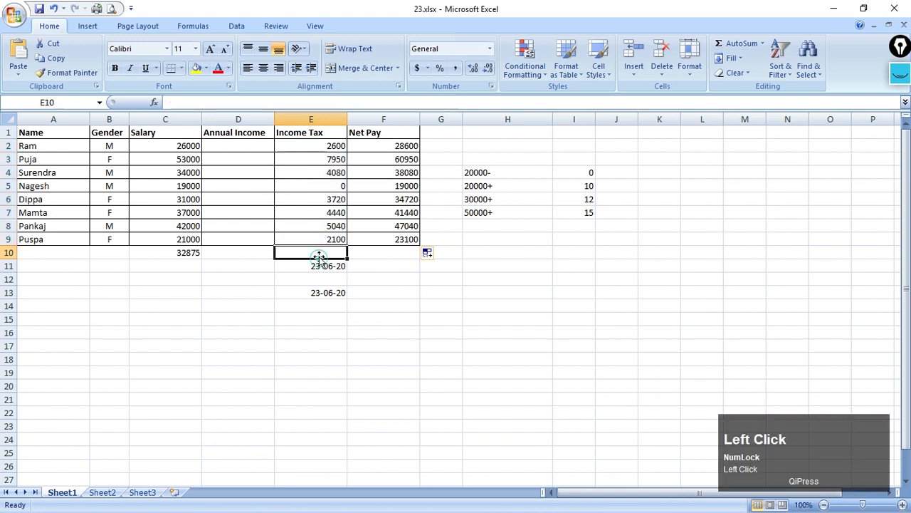
text(29930)
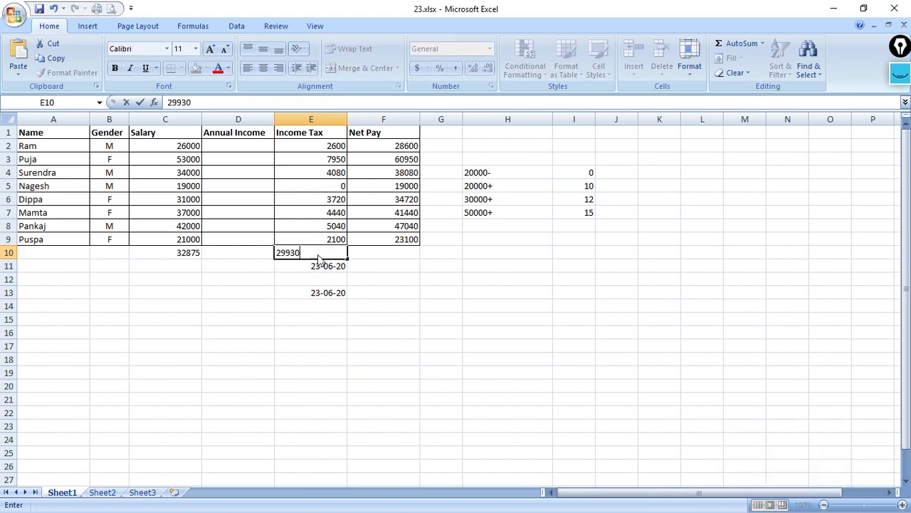
key(Return)
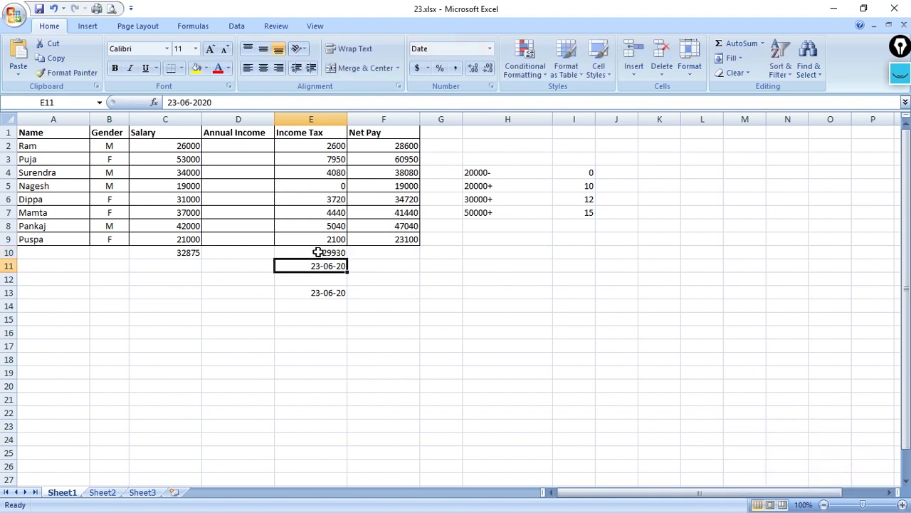
Move the two date cells and the blank cell between them from E11:E13 to D12:D14.
drag(315, 266, 315, 306)
drag(314, 261, 267, 283)
click(390, 313)
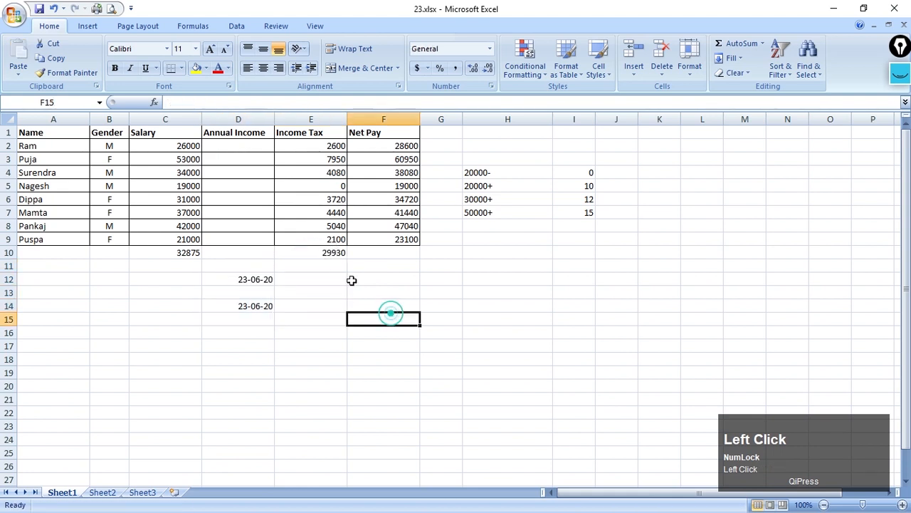
Check the content of E10, the summary statistics for Net Pay F2:F5 and the list of status bar options.
click(333, 253)
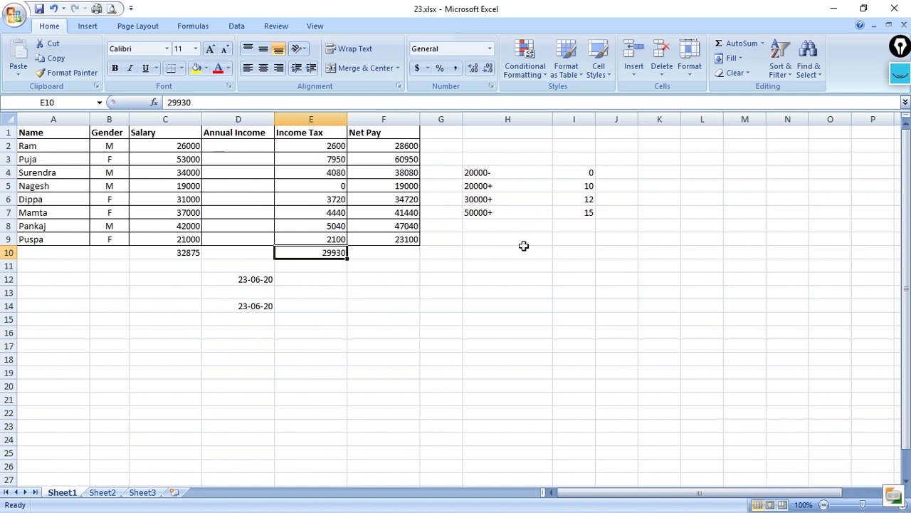
drag(383, 145, 382, 189)
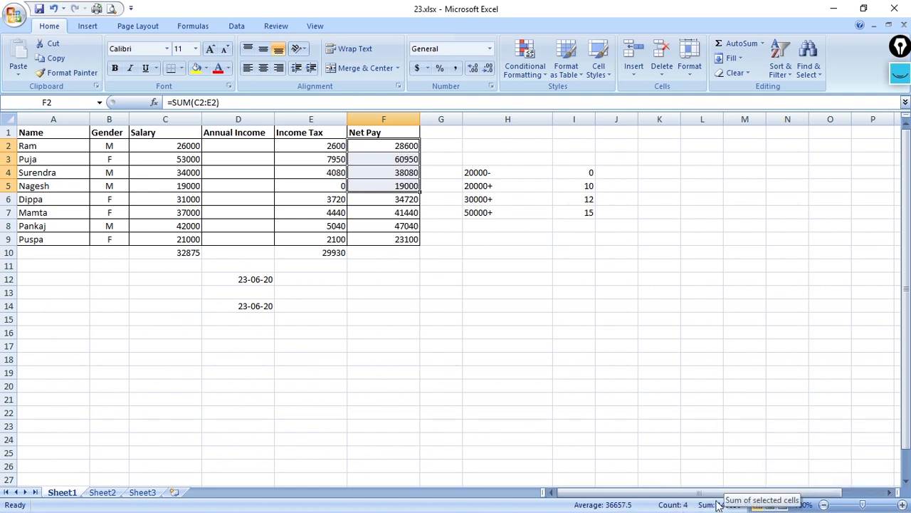
right_click(652, 505)
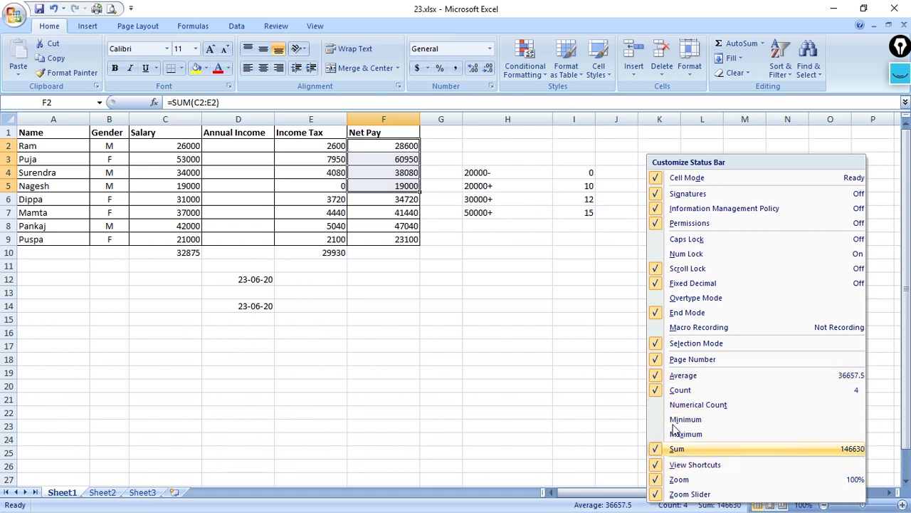
click(580, 317)
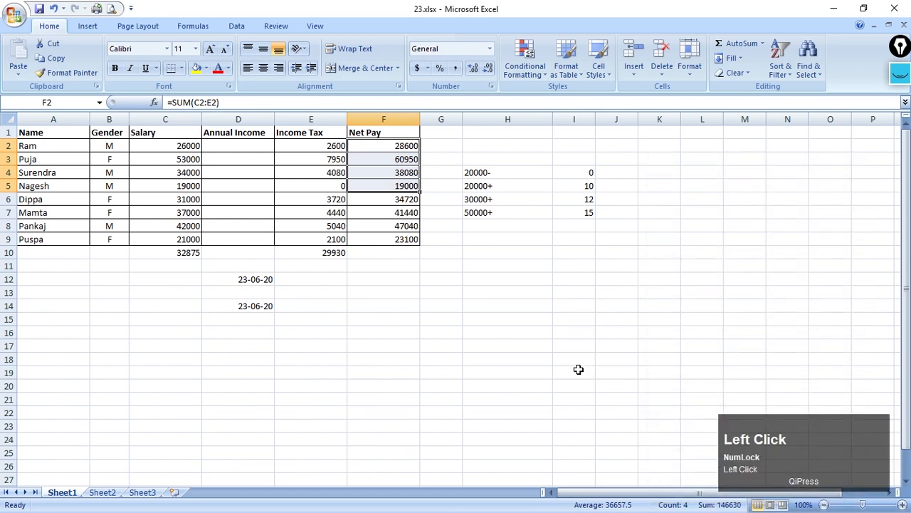
Display the sheet's formulas to compare the Income Tax formulas in E2:E9 with the entry in E10, and switch back to values.
click(475, 295)
key(ctrl+grave)
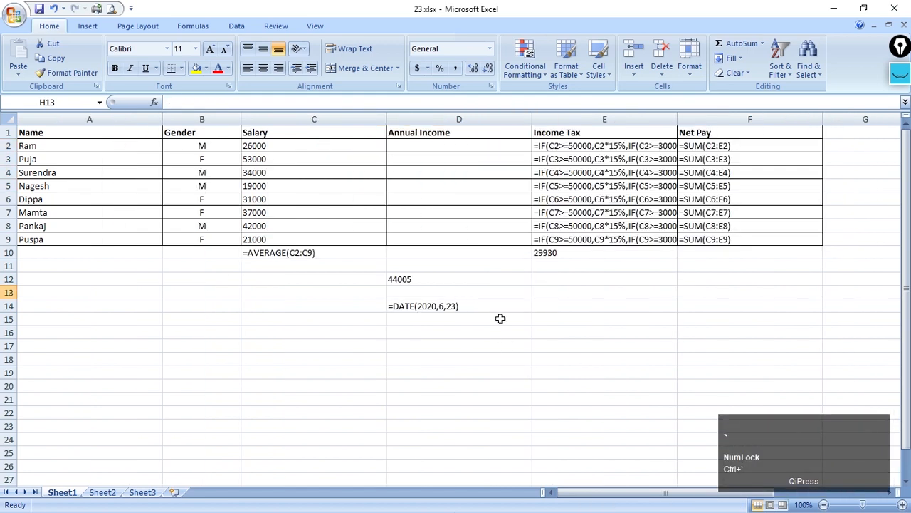
drag(569, 148, 580, 236)
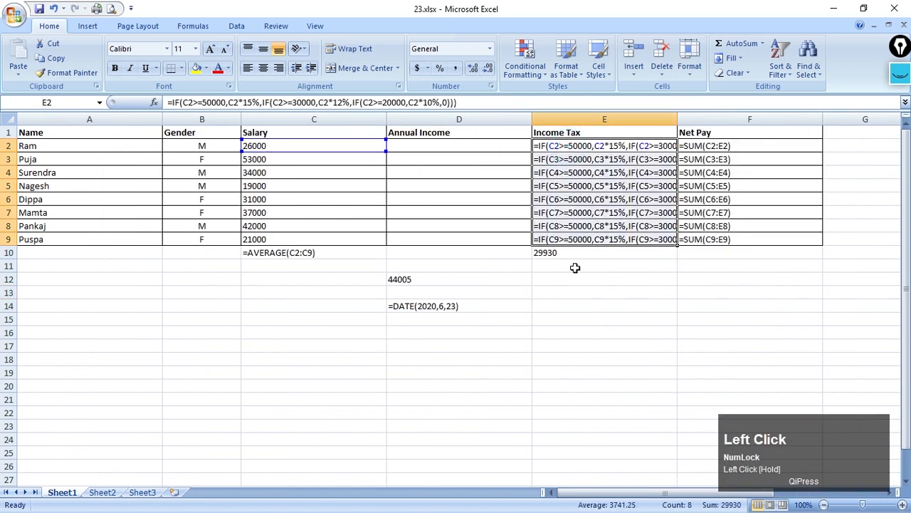
click(567, 258)
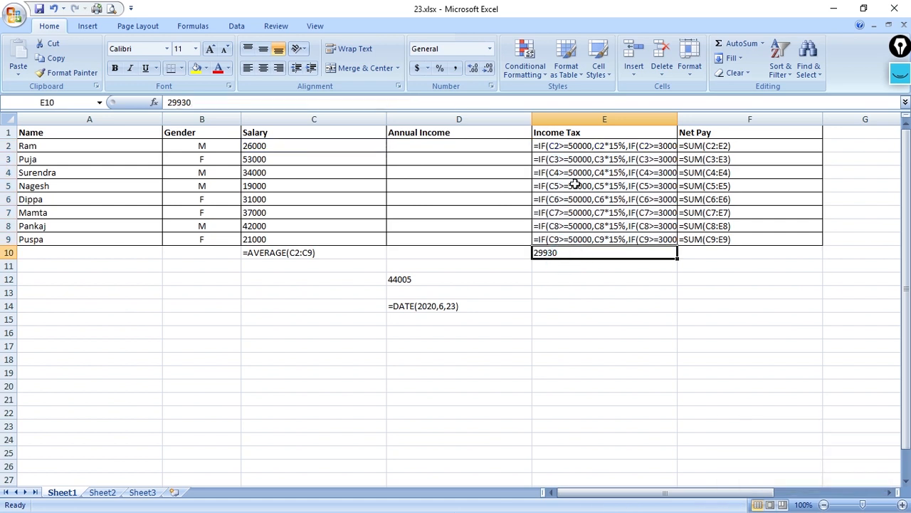
key(ctrl+grave)
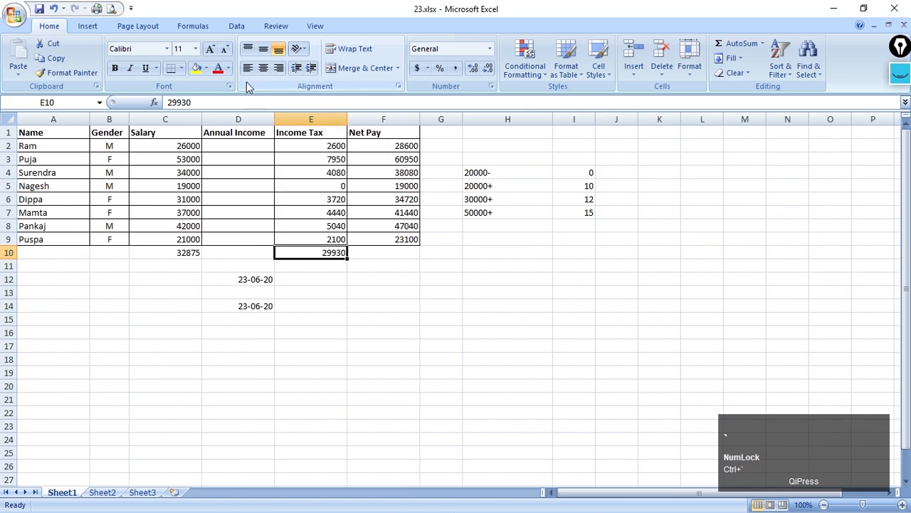
Inspect the tax formulas in E4, E6 and E8, and the Net Pay formulas F2:F9 and E10 in formula view, and return to values.
click(301, 173)
click(302, 200)
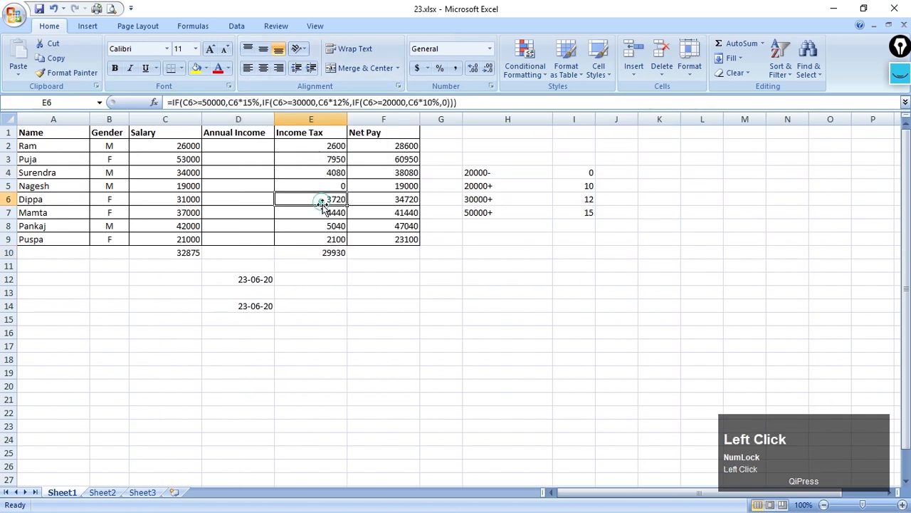
click(303, 225)
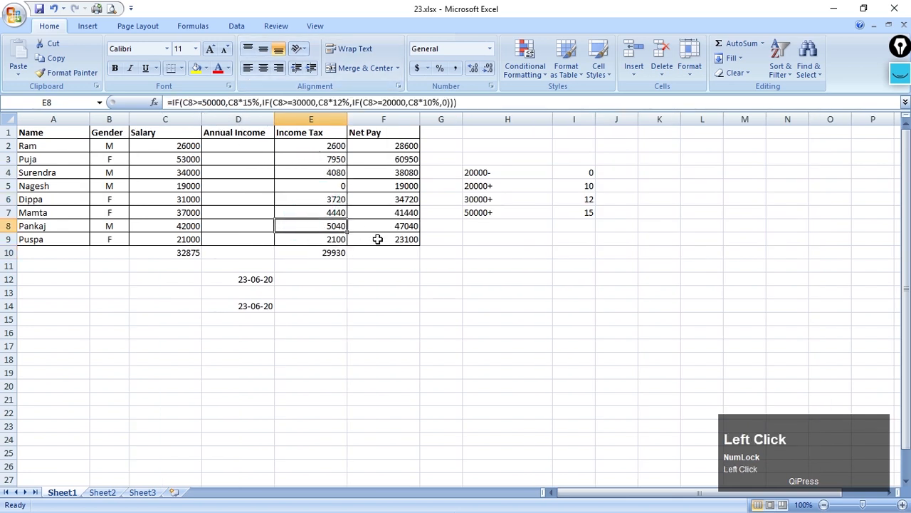
key(ctrl+grave)
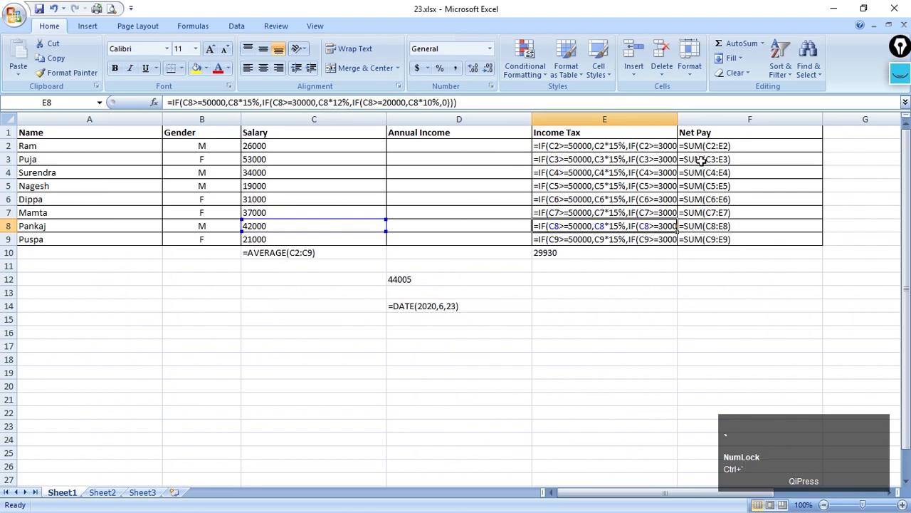
drag(719, 146, 722, 239)
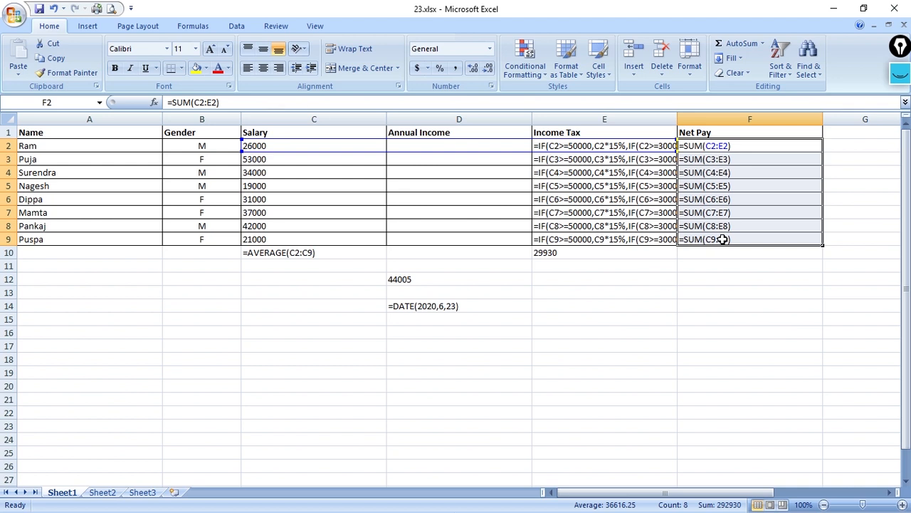
click(583, 255)
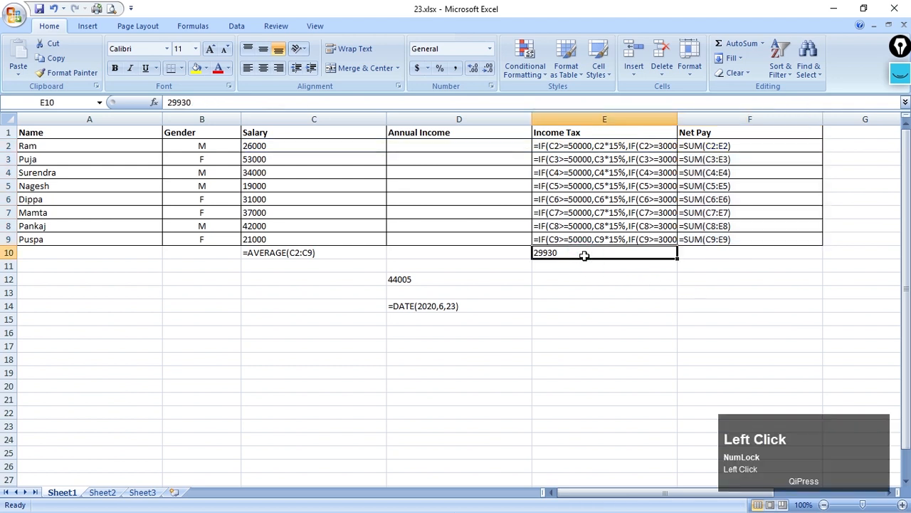
key(ctrl+grave)
Compare the typed date in D12 with the DATE formula in D14, in both value view and formula view.
drag(246, 270, 249, 308)
click(247, 283)
click(250, 305)
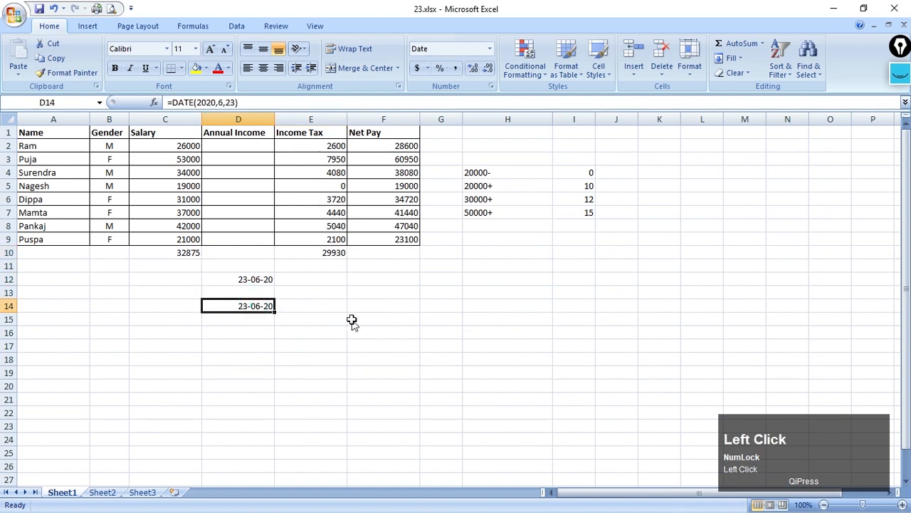
key(ctrl+grave)
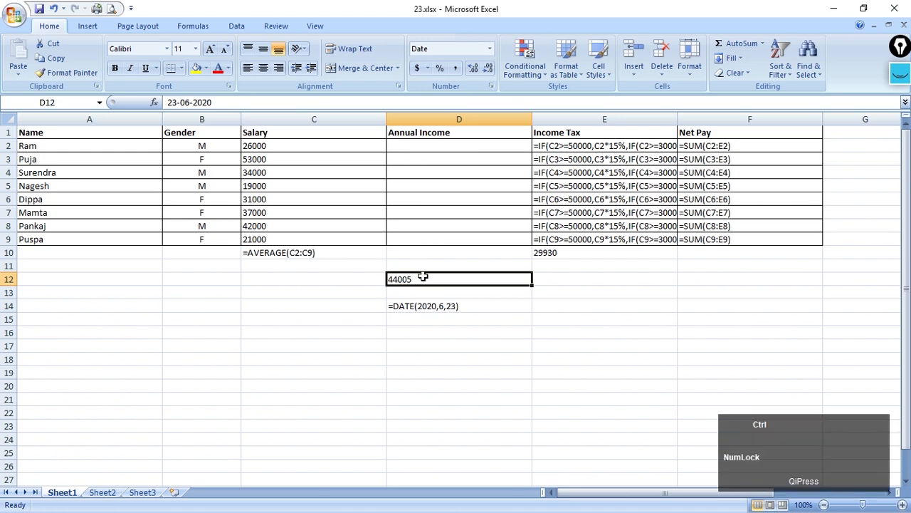
key(ctrl+grave)
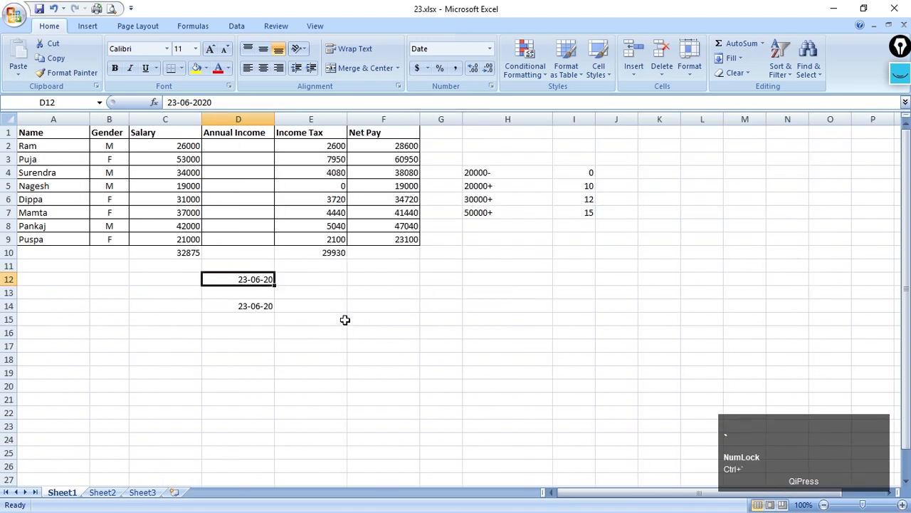
click(257, 305)
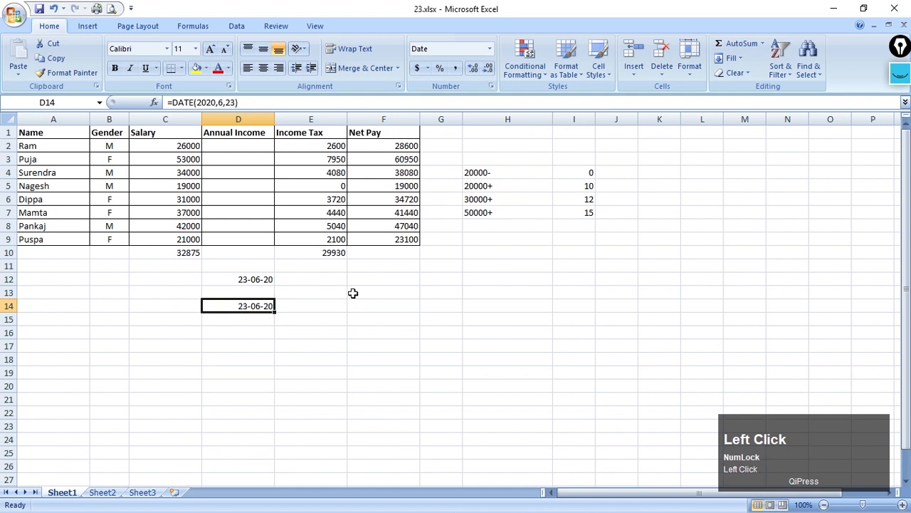
Enter a TIME formula in F13 with hour 02, minute 32 and second 0.
click(355, 292)
text(=time)
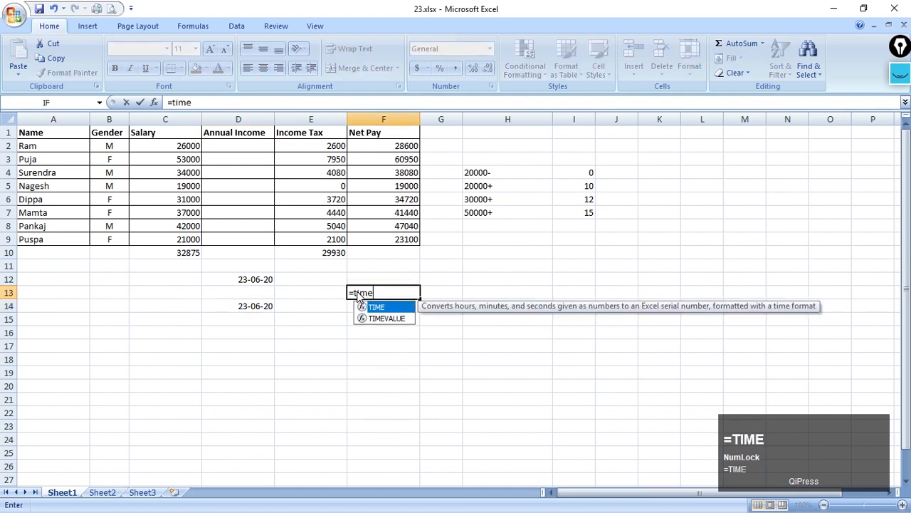
text(()
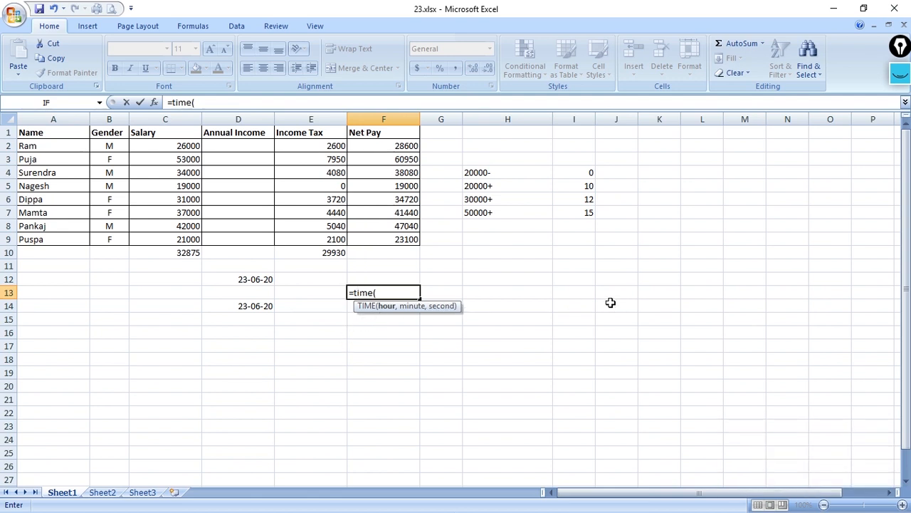
text(02,32)
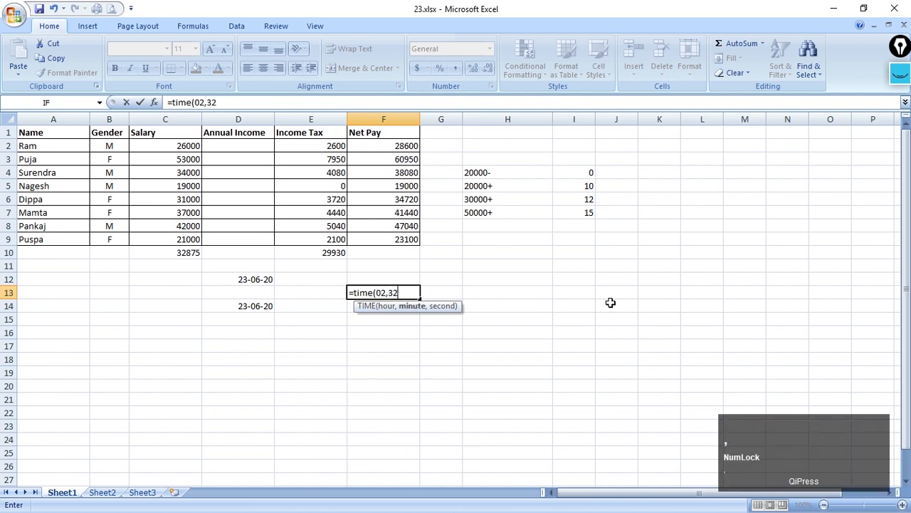
text())
key(Return)
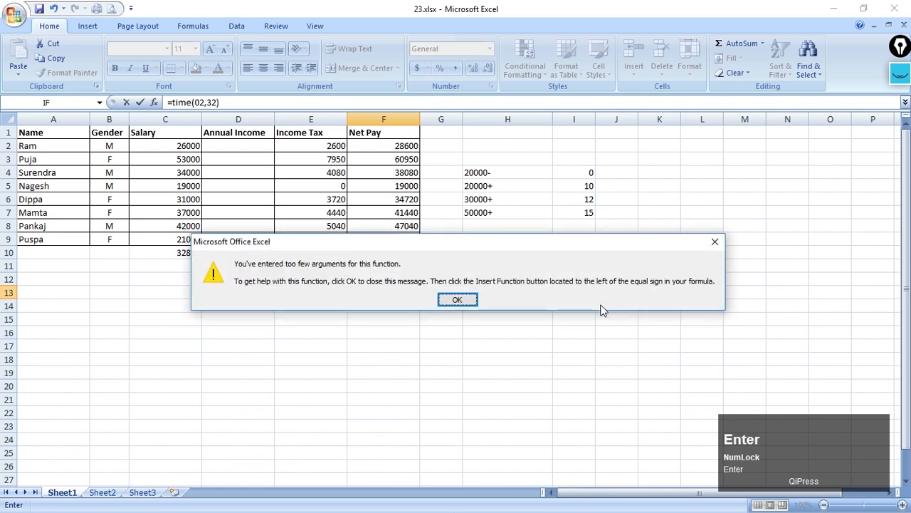
click(458, 299)
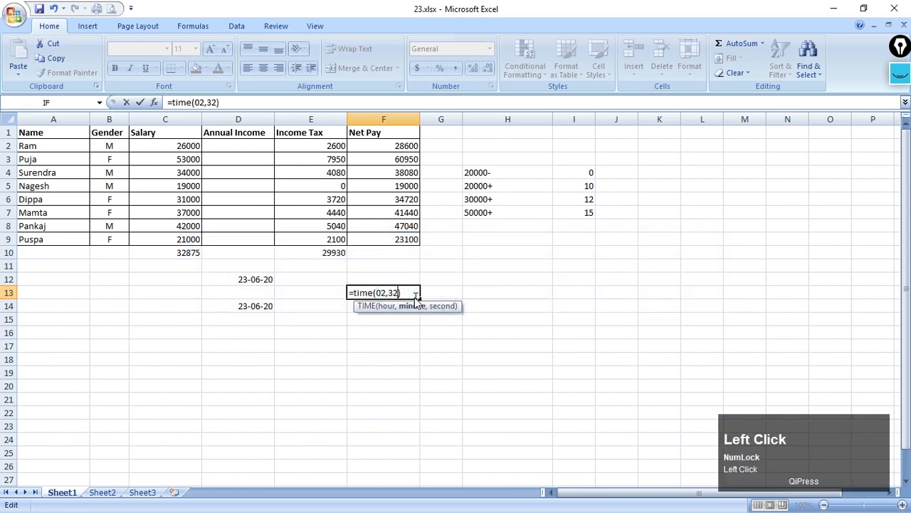
text(,0)
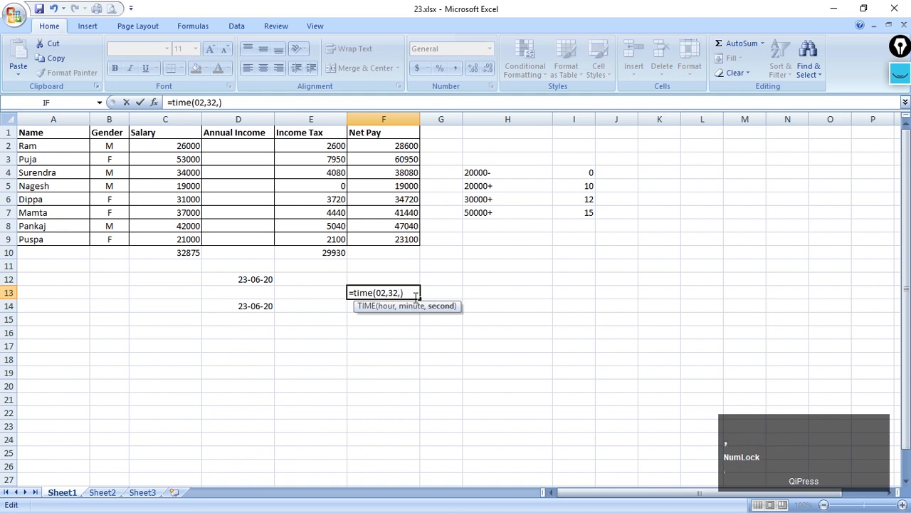
key(Return)
Examine the TIME formula in F13 with the sheet's formulas displayed, and return to the value view.
click(411, 293)
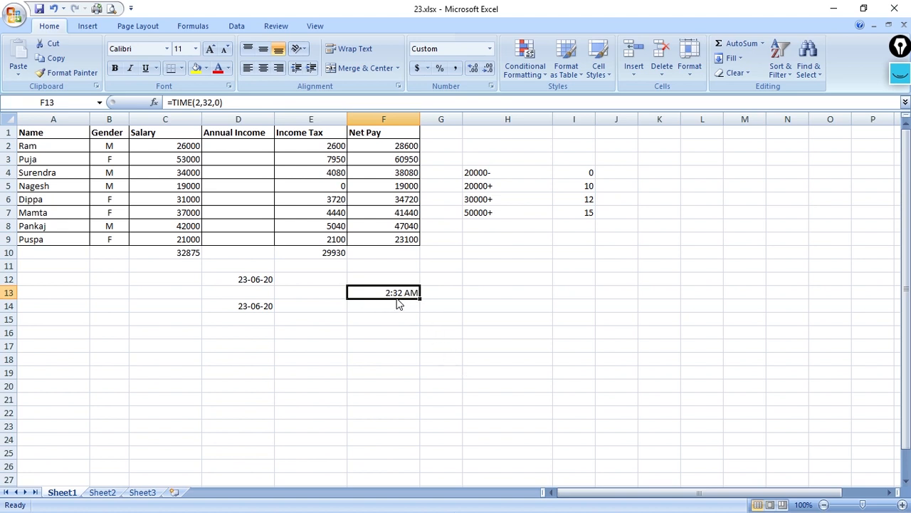
key(ctrl+grave)
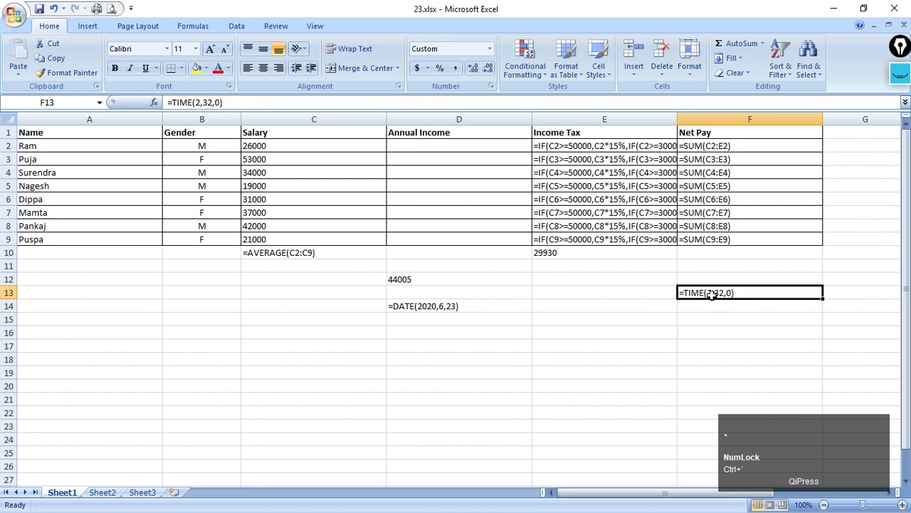
key(ctrl+grave)
click(377, 316)
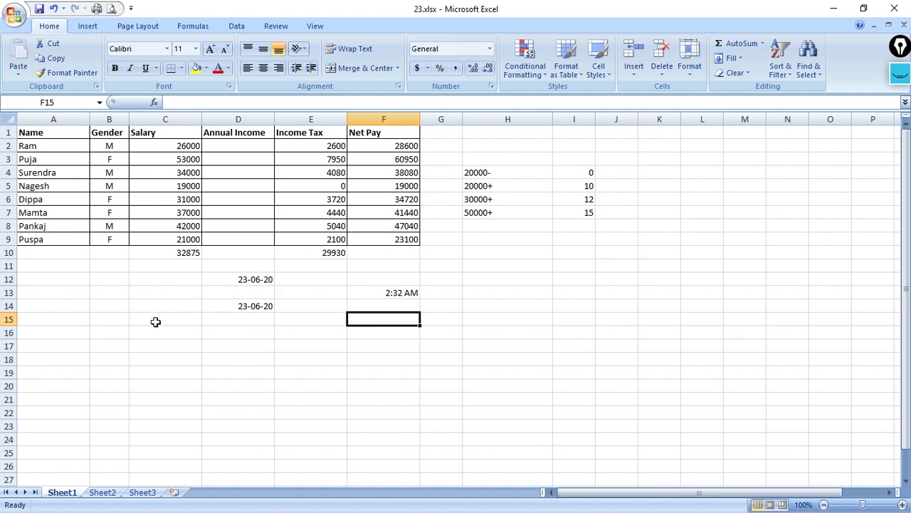
click(98, 263)
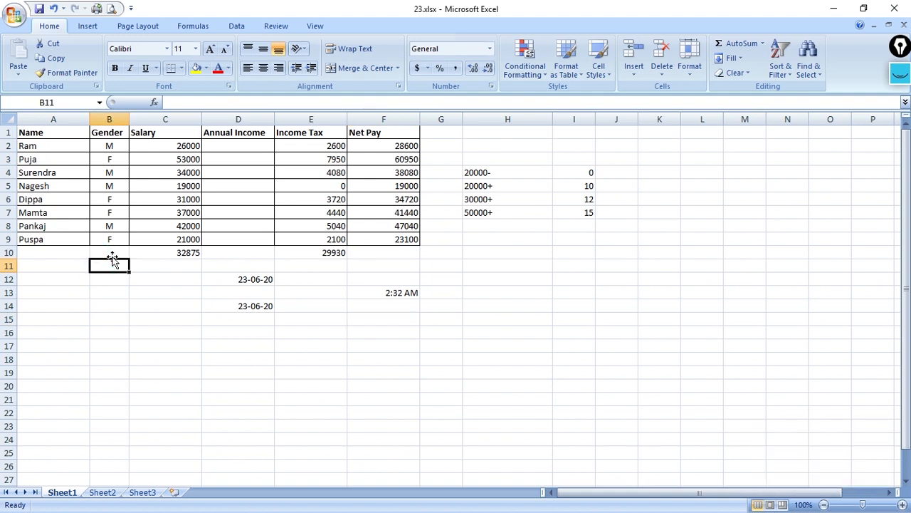
drag(71, 158, 168, 238)
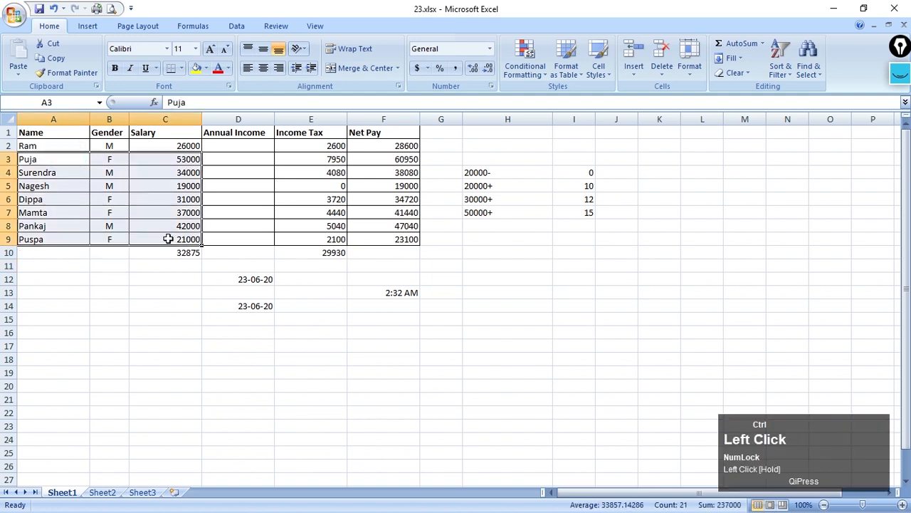
key(ctrl+c)
Clear the dates and the time from C12:F15.
drag(174, 279, 399, 319)
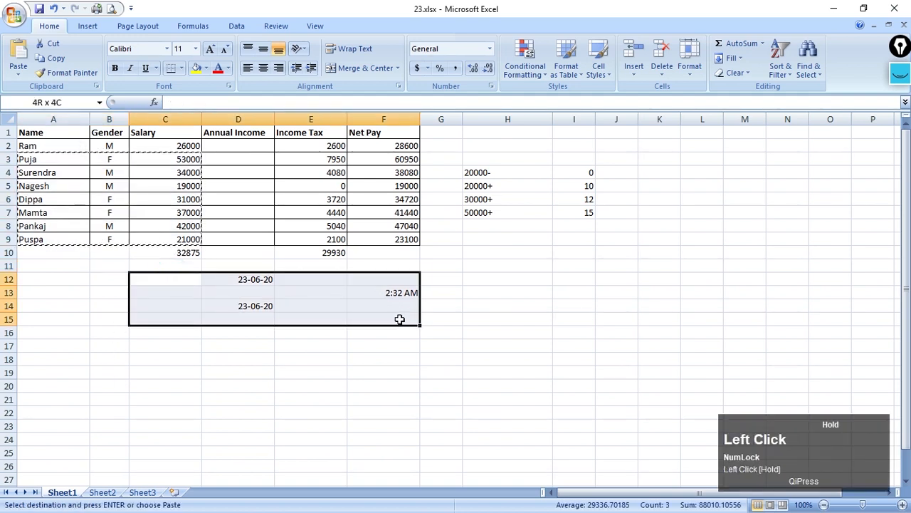
key(Delete)
Copy the block A3:C8 and paste it with its top-left cell at C15.
drag(44, 160, 165, 229)
key(ctrl+c)
click(152, 318)
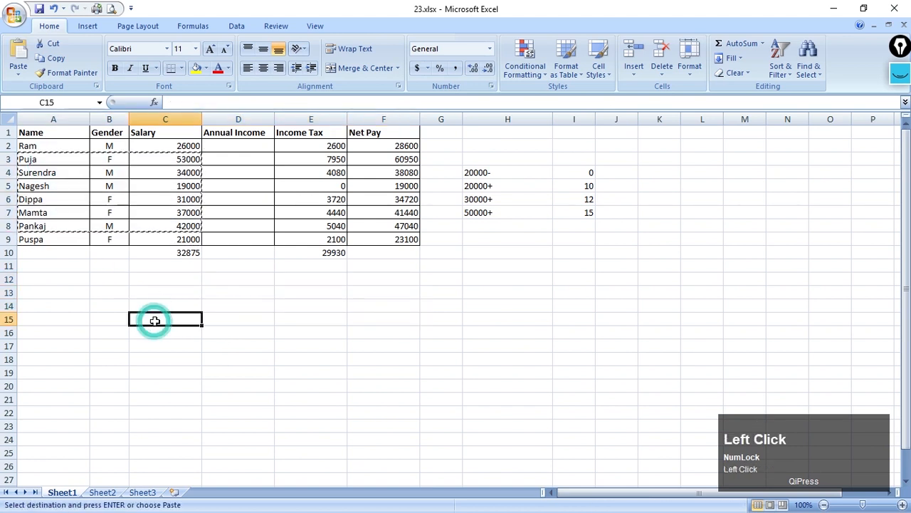
key(Return)
click(395, 391)
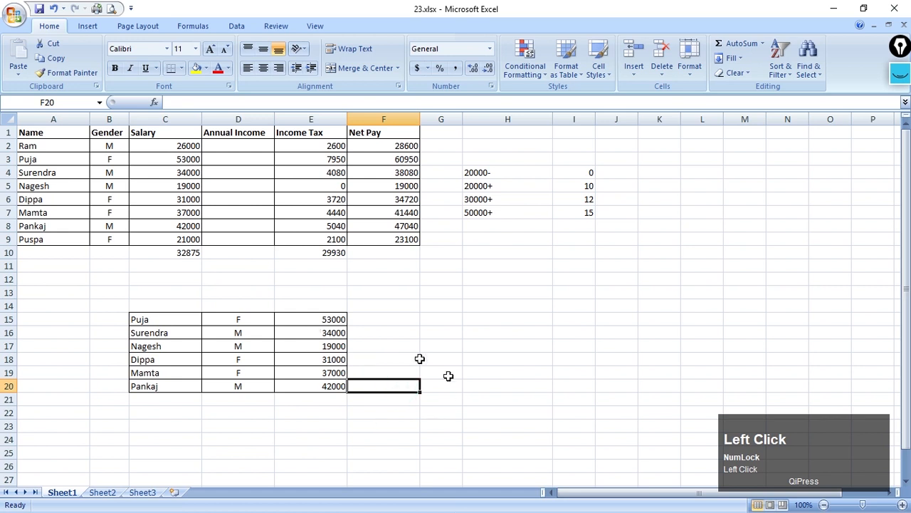
Enter a COUNT formula in G15 covering the copied block C15:E20.
drag(169, 324, 326, 385)
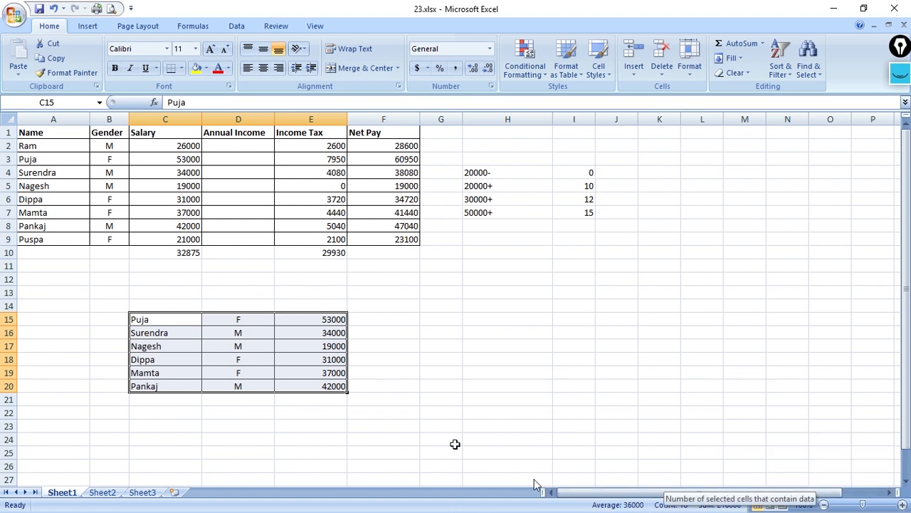
drag(340, 320, 338, 385)
click(424, 321)
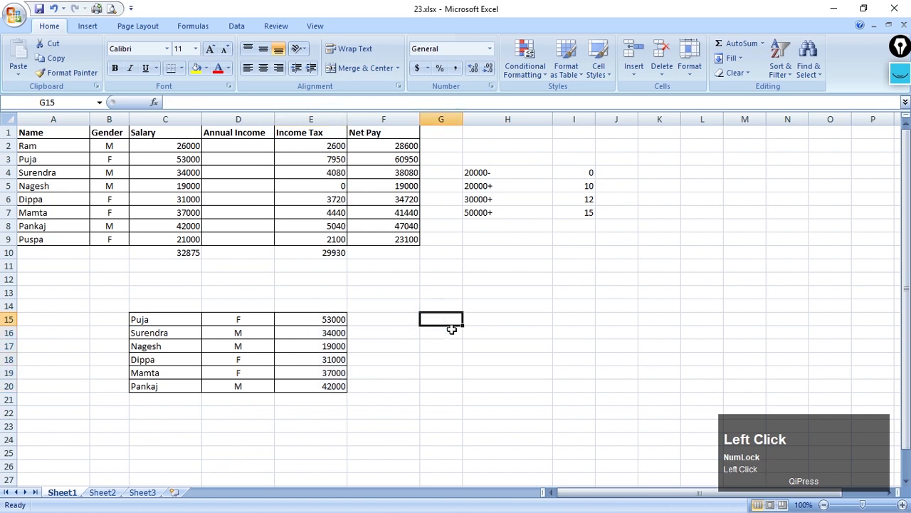
text(=count)
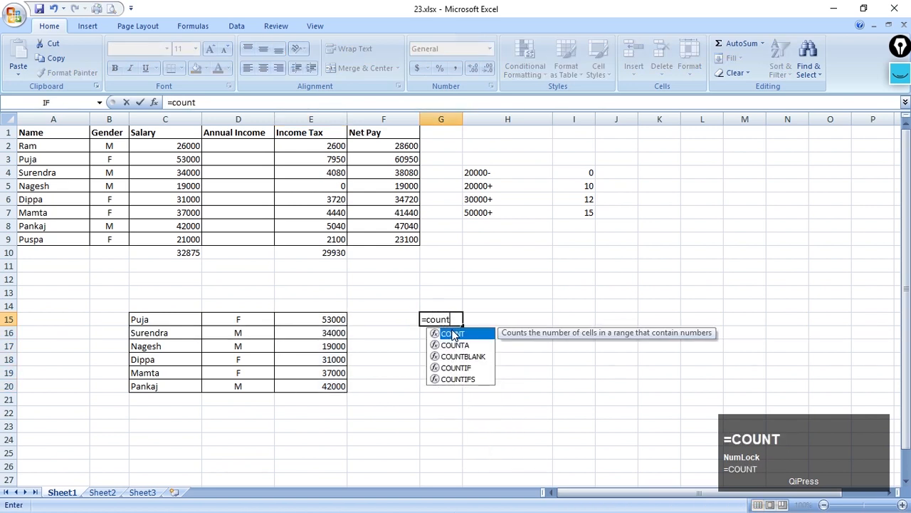
text(()
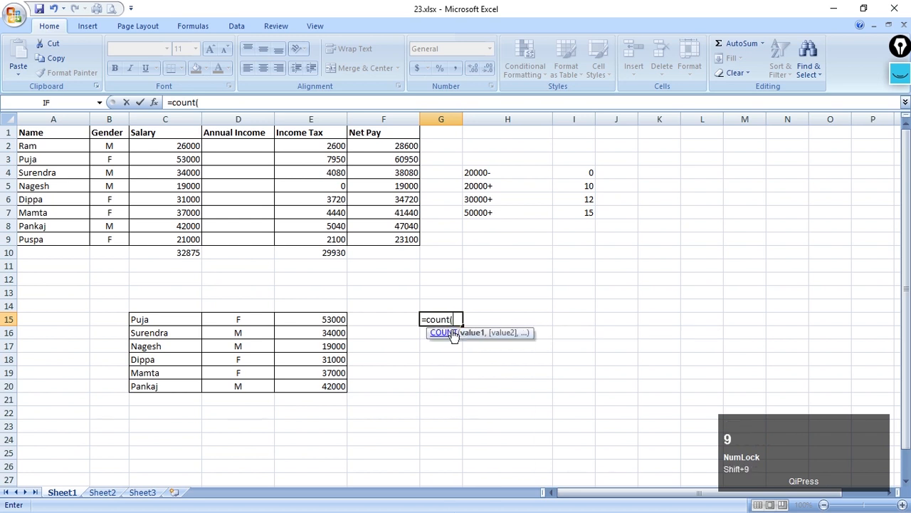
drag(187, 321, 302, 388)
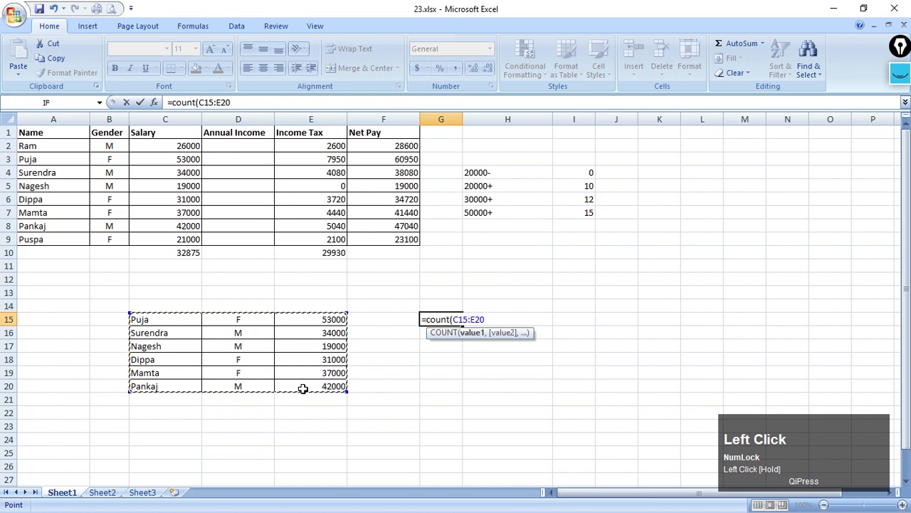
text())
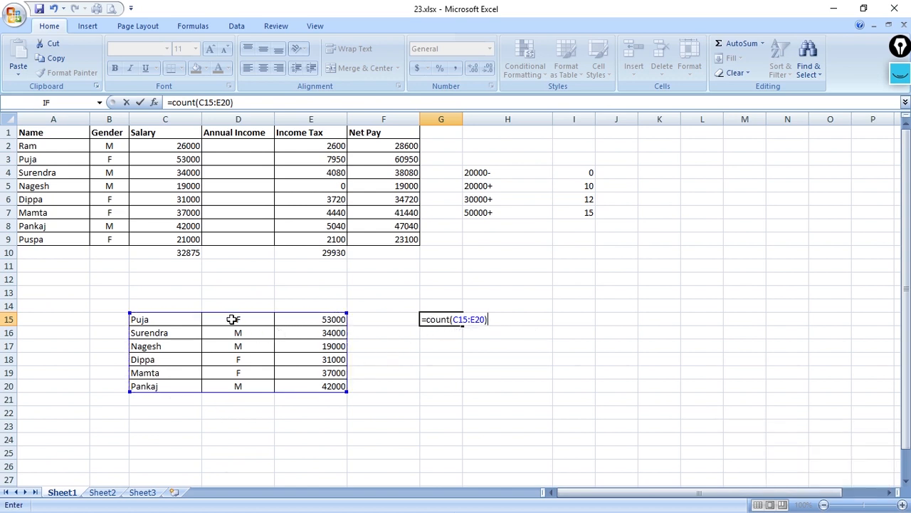
key(Return)
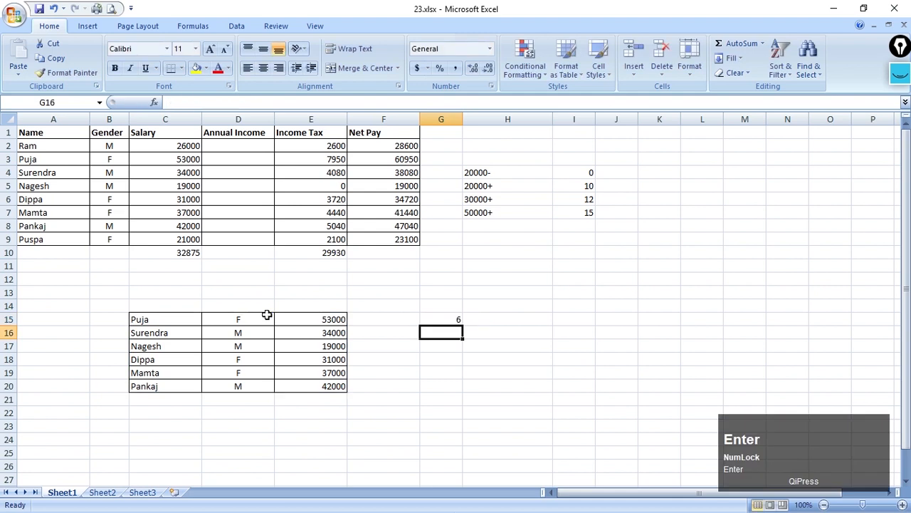
Compare the COUNT formula in G15 with the number cells in column E and the text cells in columns C and D.
click(448, 319)
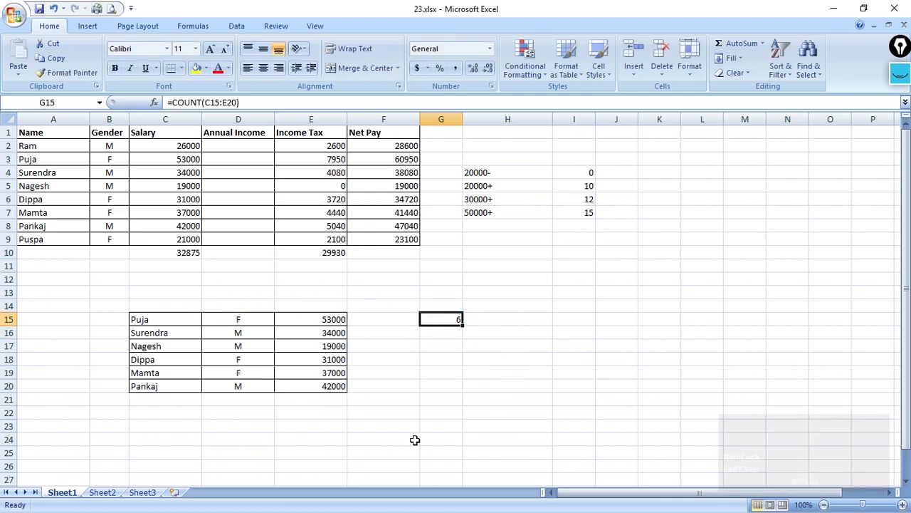
drag(325, 324, 329, 386)
drag(155, 308, 226, 397)
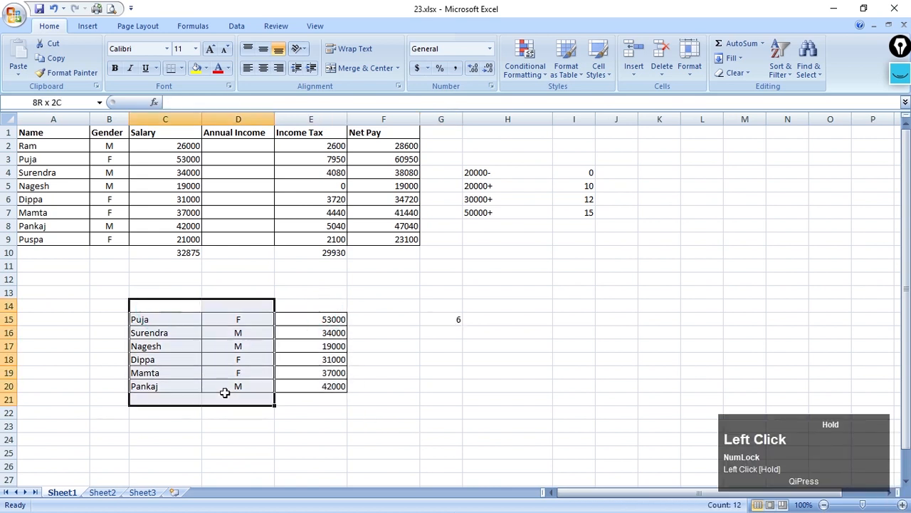
click(445, 319)
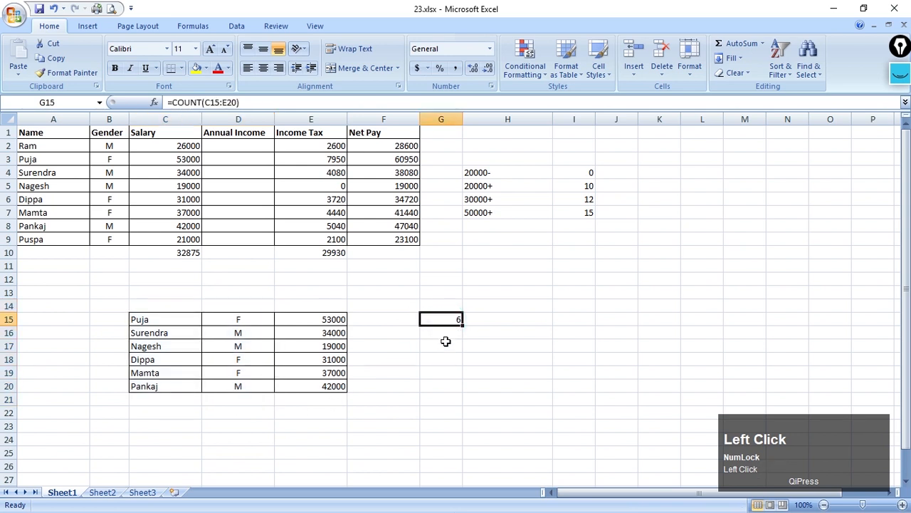
Enter a COUNTA formula in G17 covering C15:E20 and check it against the selected block.
click(445, 343)
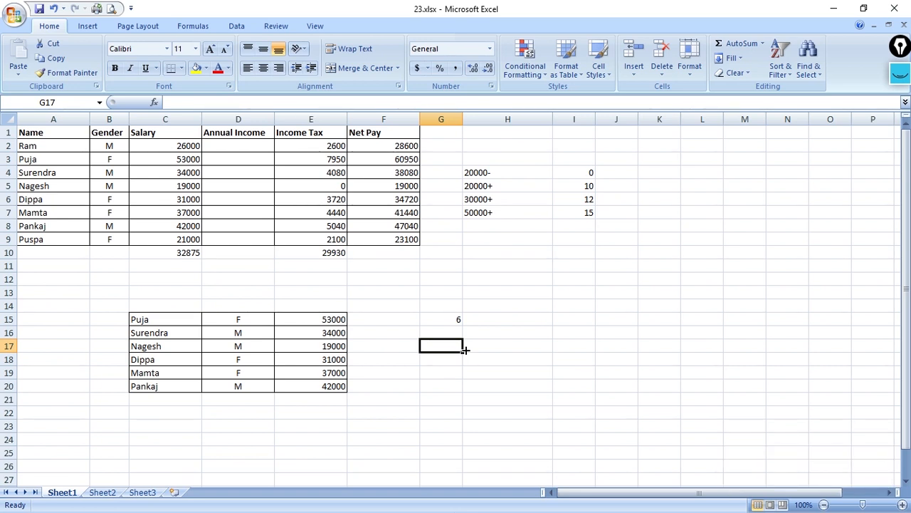
double_click(466, 350)
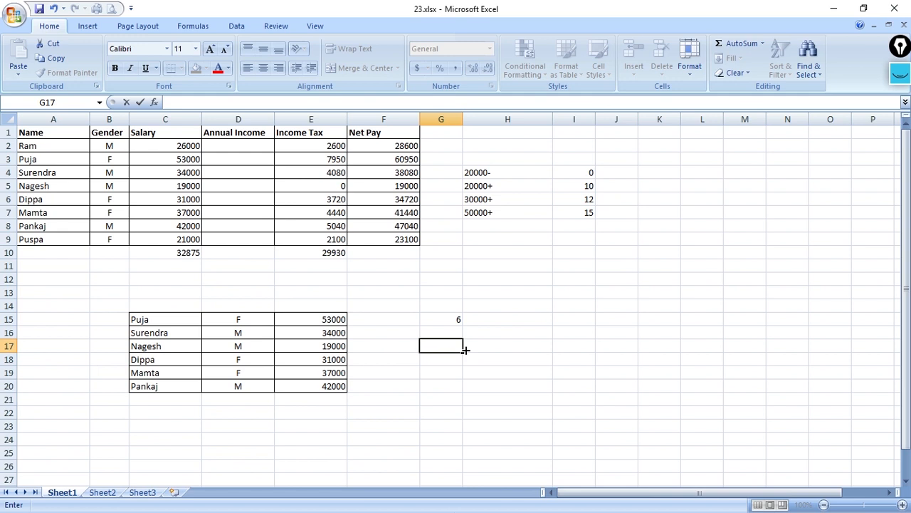
text(=counta)
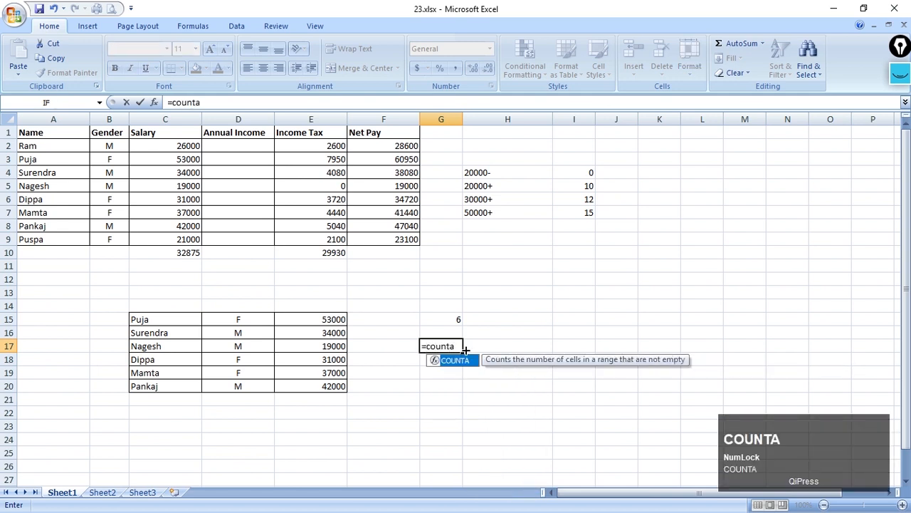
text(()
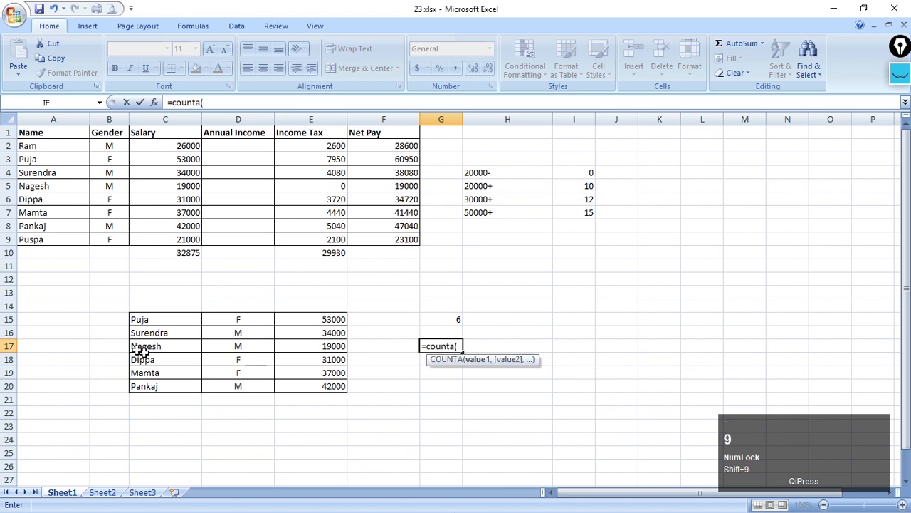
drag(151, 322, 291, 383)
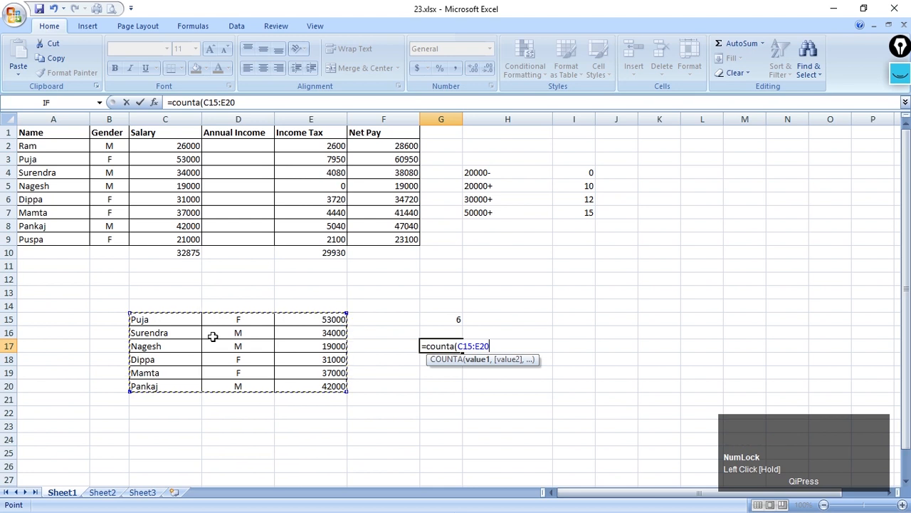
text())
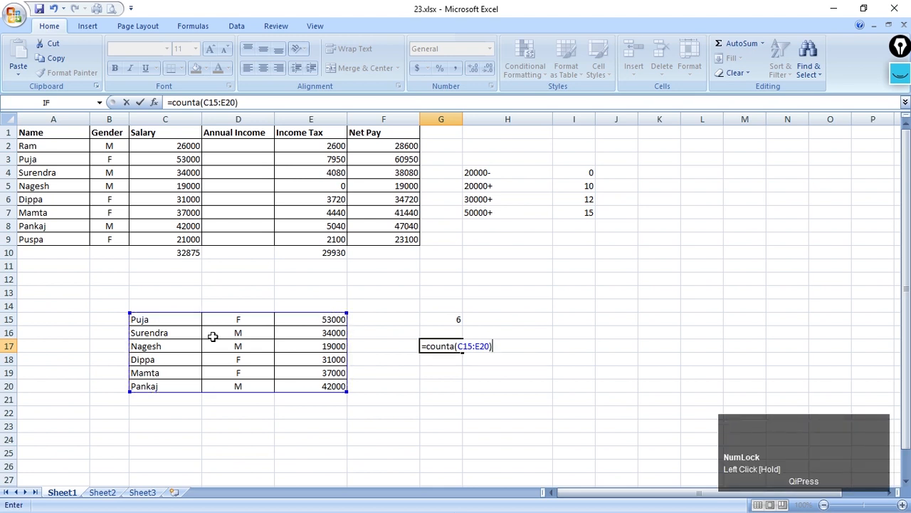
key(Return)
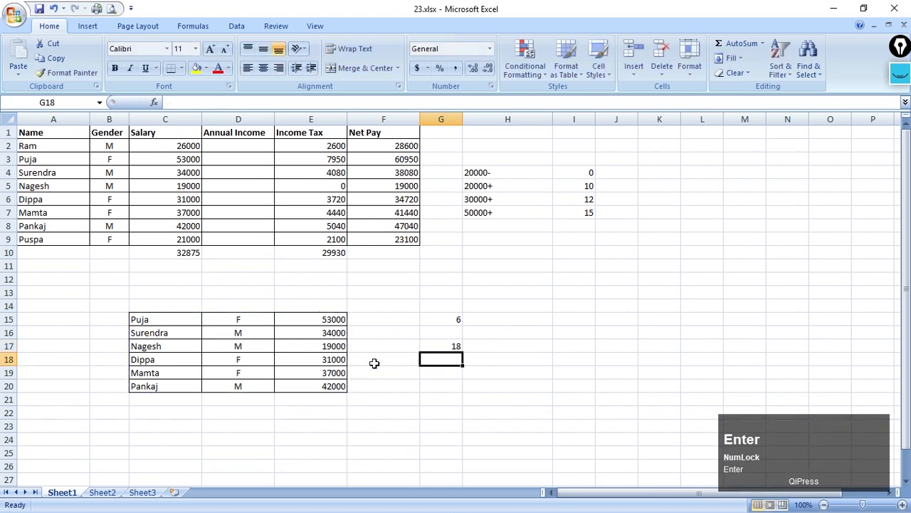
click(431, 346)
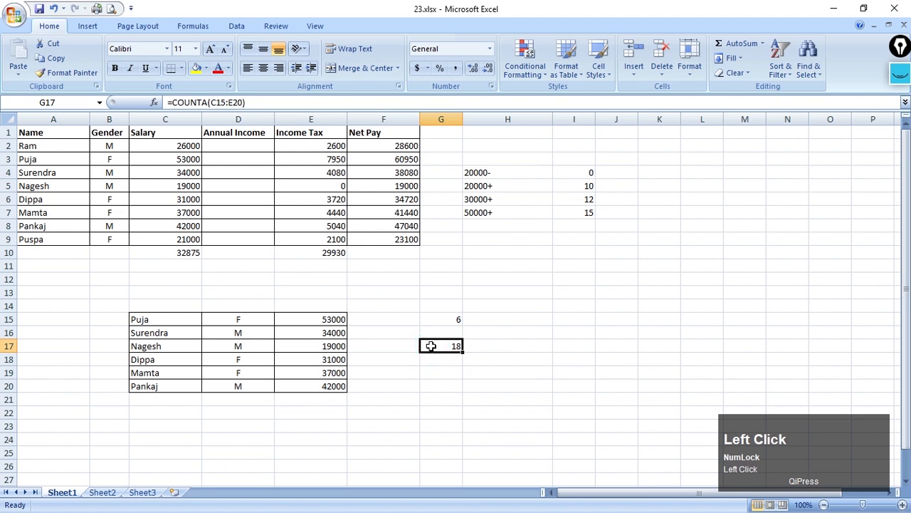
drag(142, 321, 311, 385)
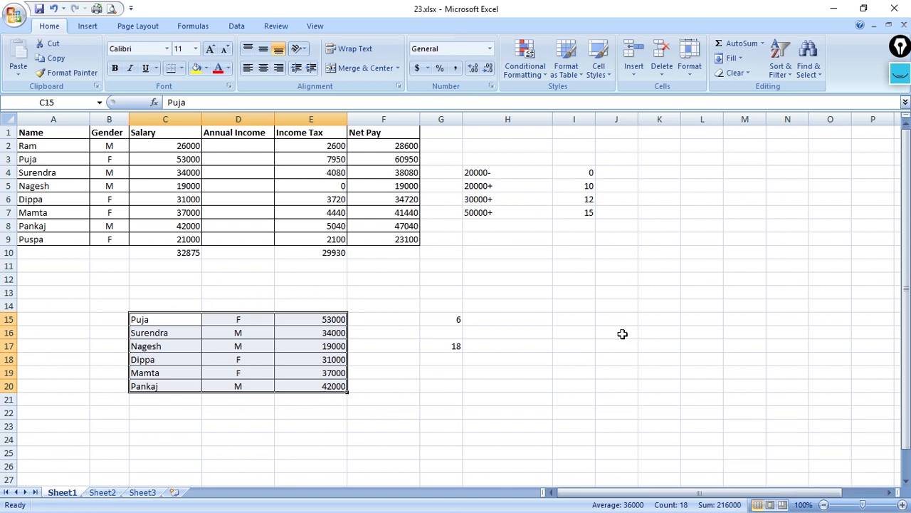
Review the AutoSum function choices and the Insert Function dialog reached through More Functions, without inserting anything.
click(763, 43)
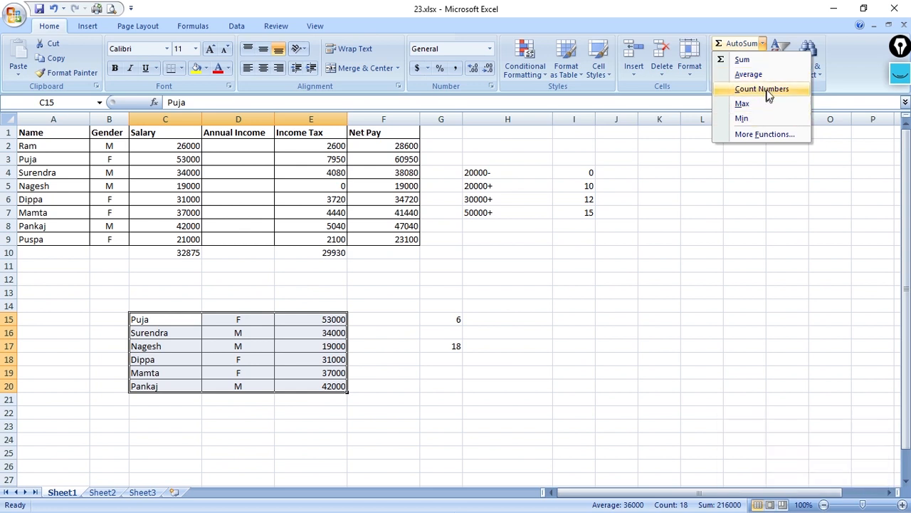
click(768, 134)
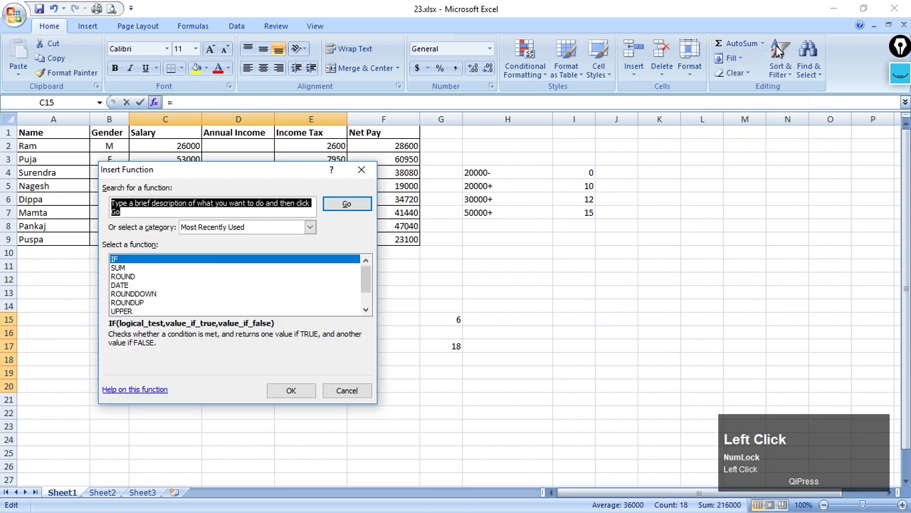
key(Escape)
click(762, 44)
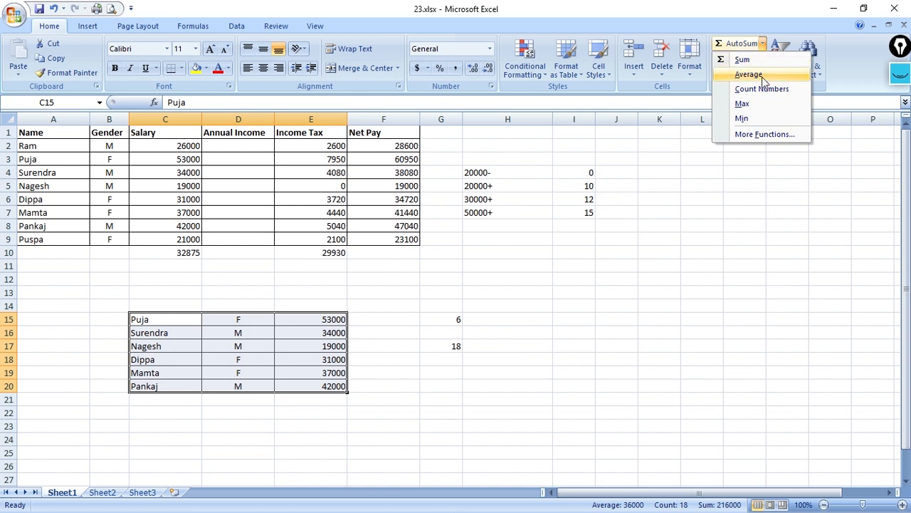
click(760, 135)
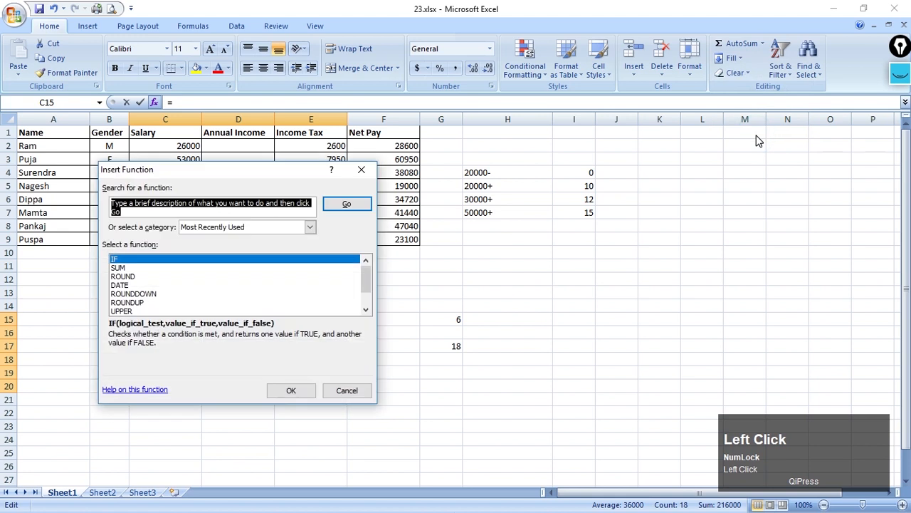
click(360, 169)
Examine the descriptions of DATE, ROUNDDOWN and ROUNDUP and the function categories in the Insert Function dialog, and close it without inserting a function.
click(154, 102)
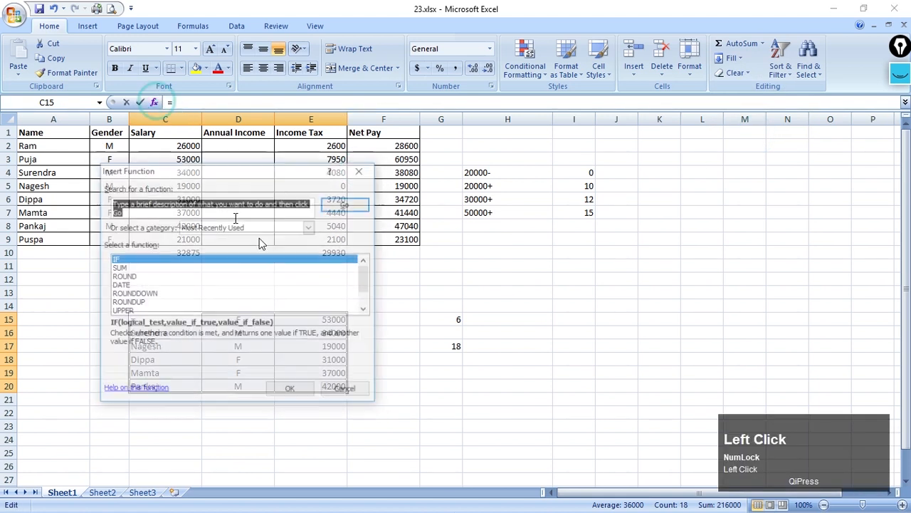
click(180, 286)
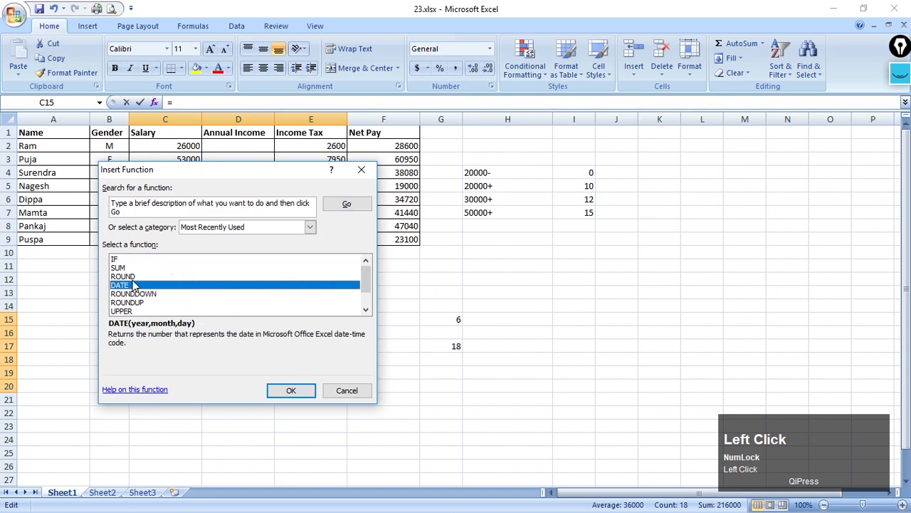
click(148, 294)
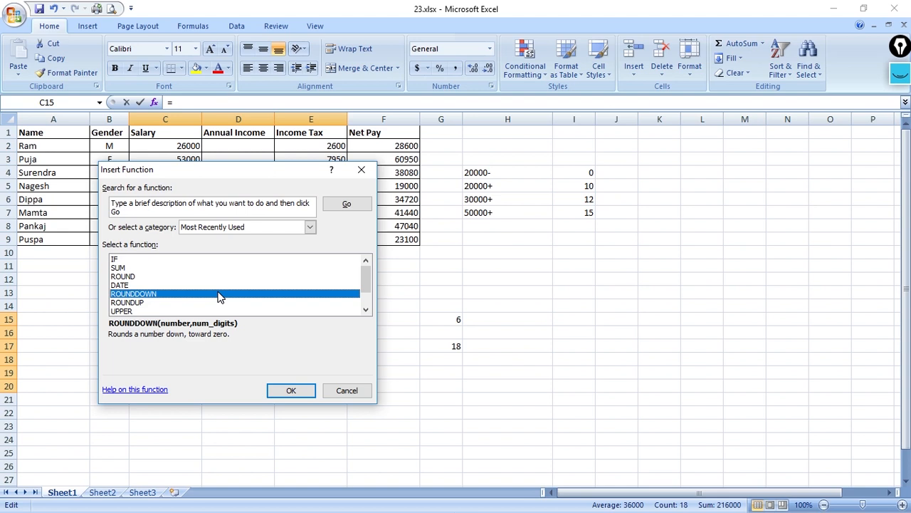
scroll(219, 297, down, 1)
scroll(219, 297, down, 1)
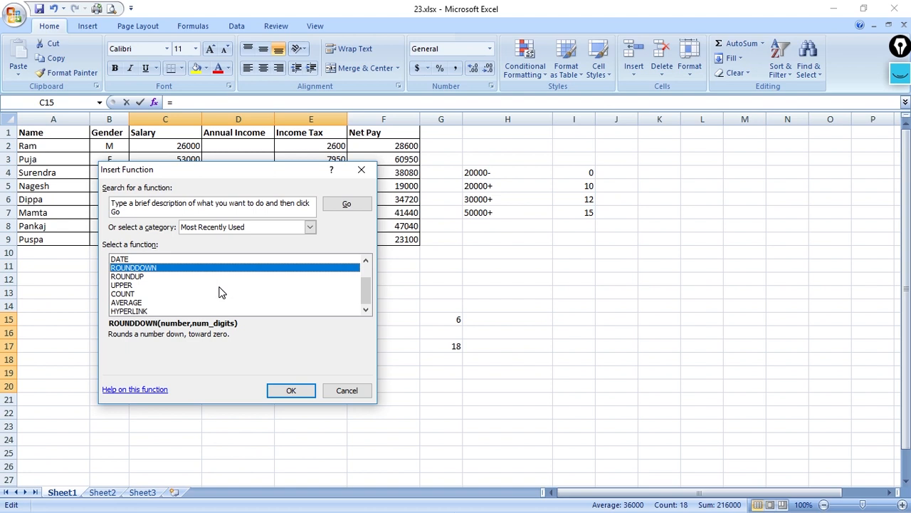
scroll(220, 295, down, 1)
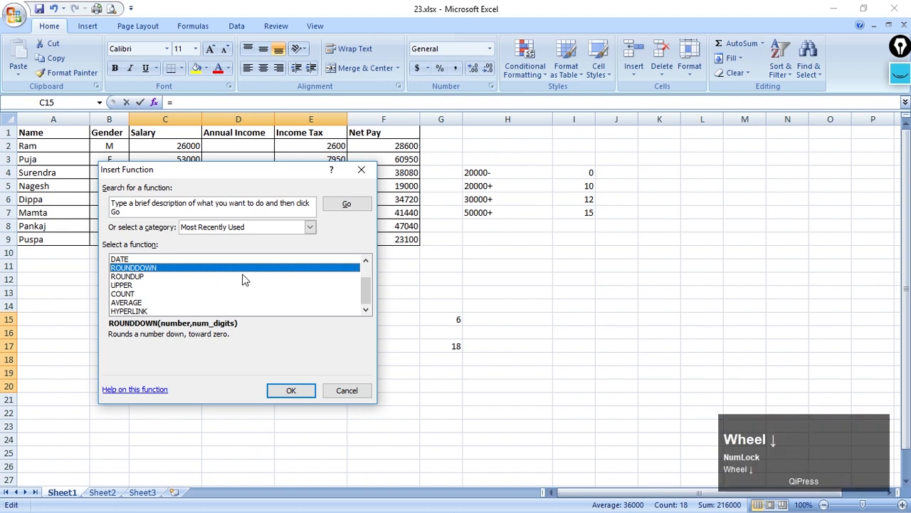
click(242, 276)
scroll(243, 276, up, 1)
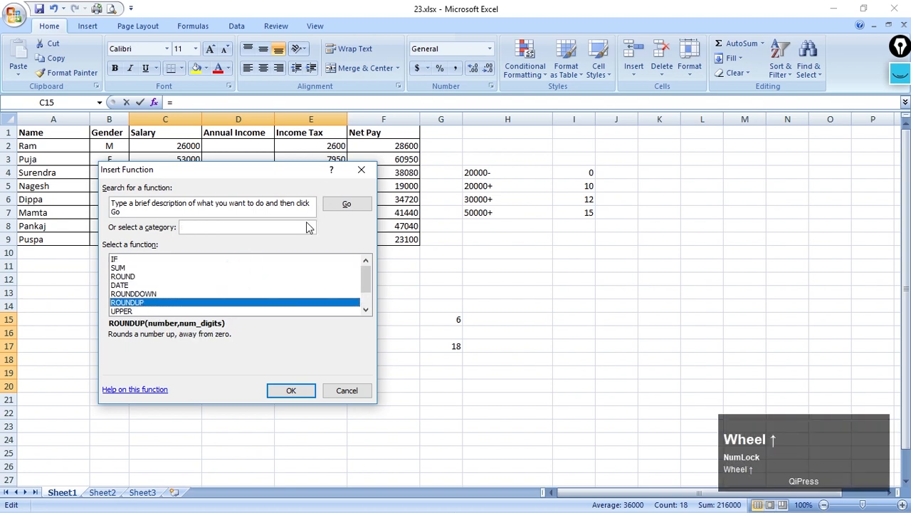
click(310, 227)
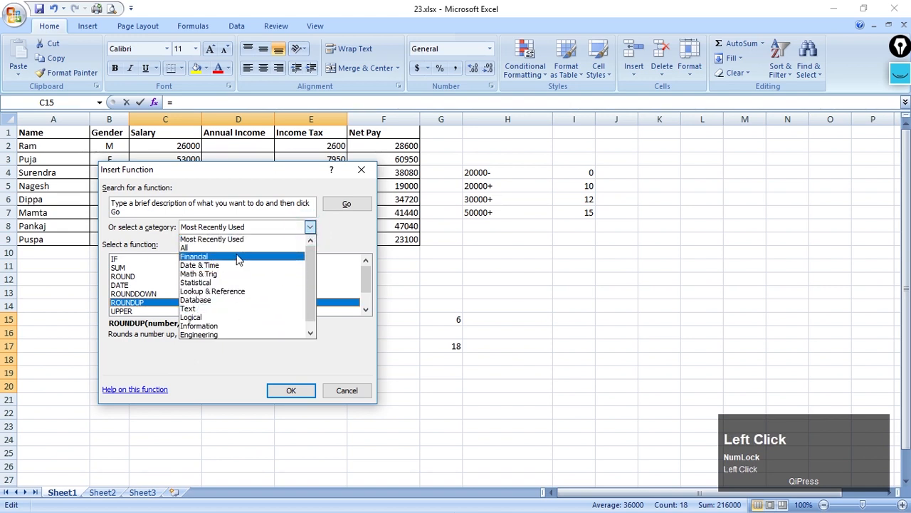
scroll(231, 297, down, 1)
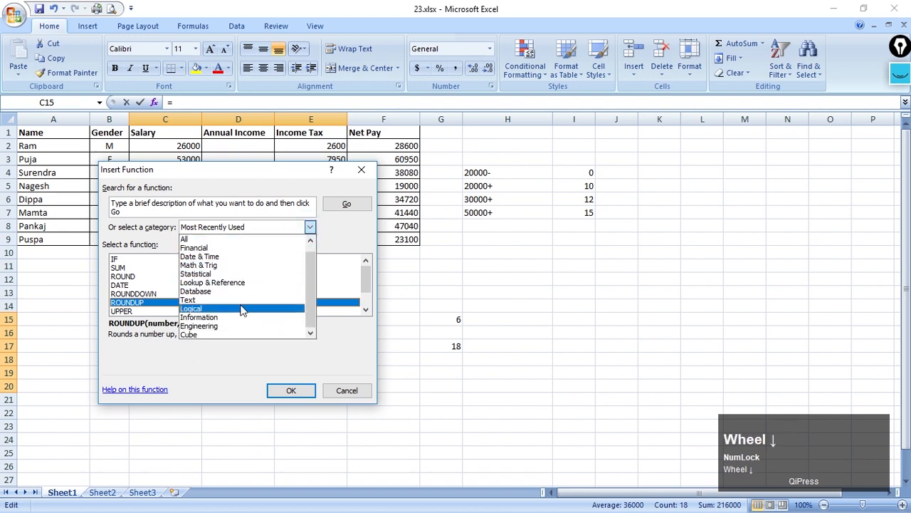
scroll(242, 306, up, 1)
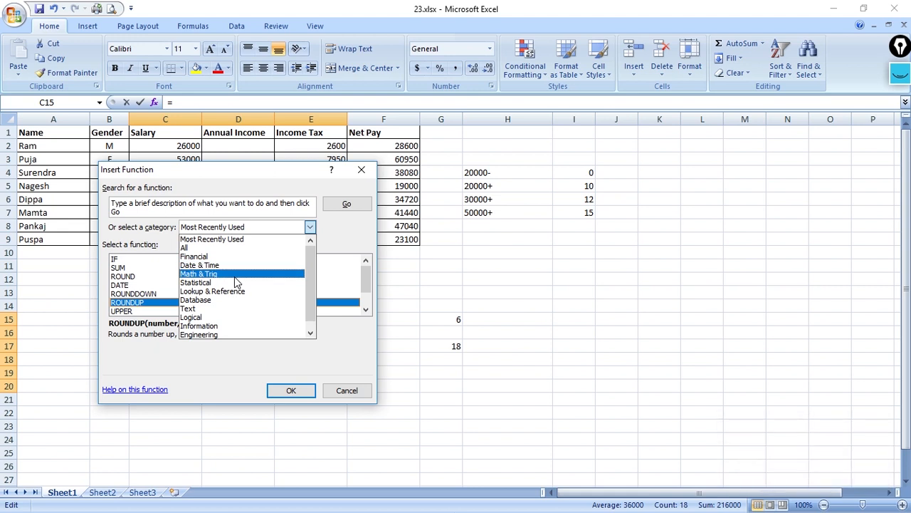
click(363, 173)
click(365, 170)
click(495, 262)
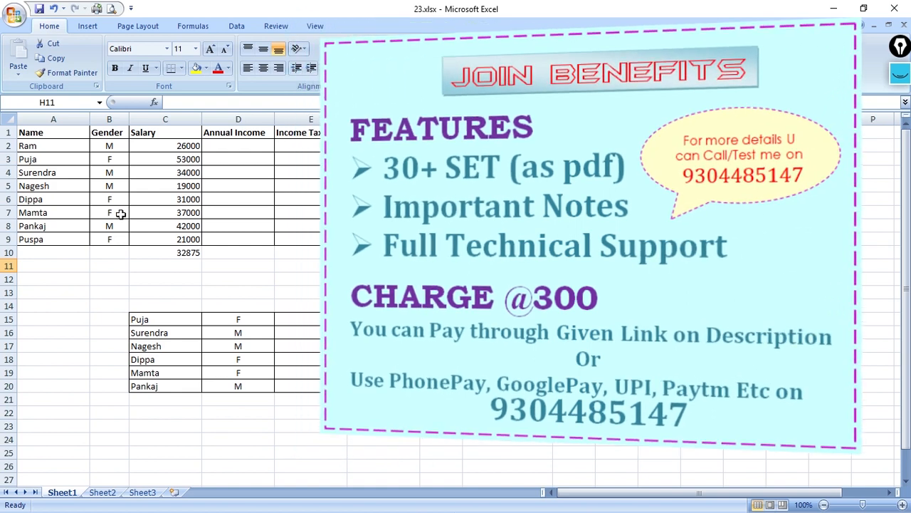
click(113, 147)
drag(122, 153, 193, 213)
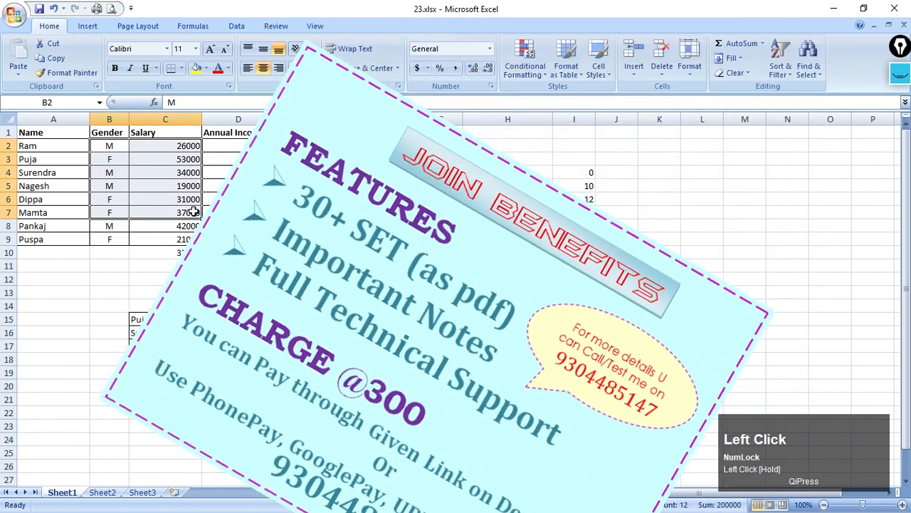
click(479, 188)
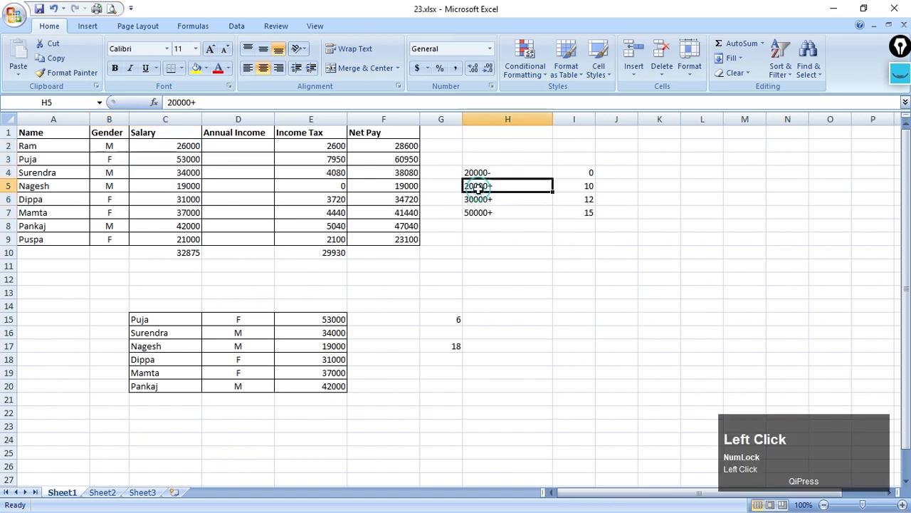
click(97, 26)
click(233, 182)
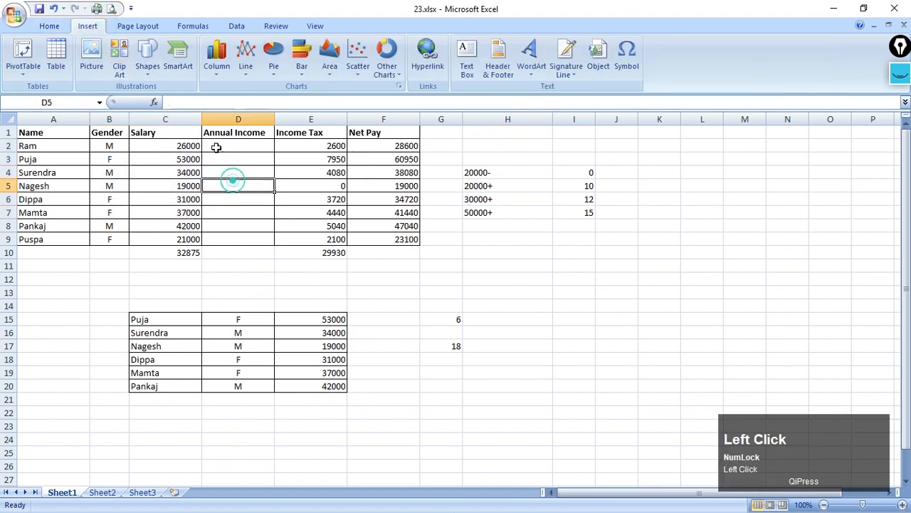
click(142, 26)
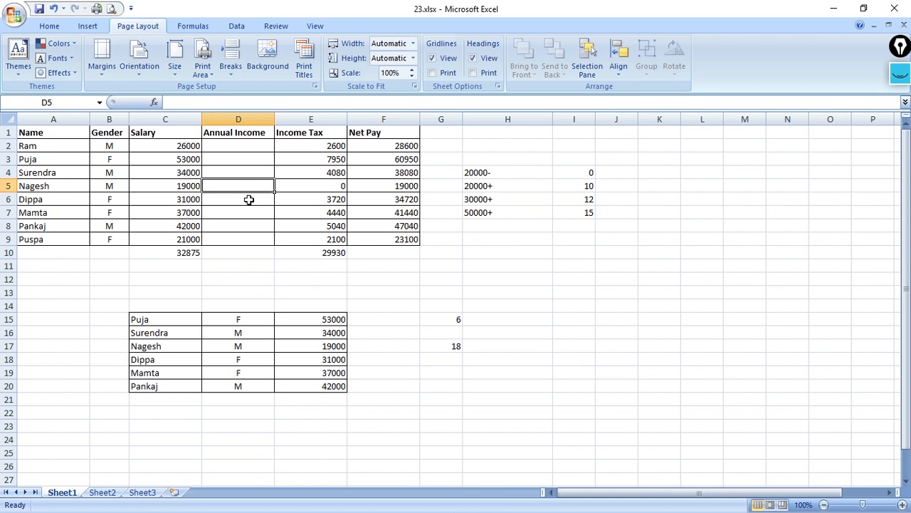
Clear the contents of cells G2:J20 beside the salary table.
drag(455, 147, 631, 386)
key(Delete)
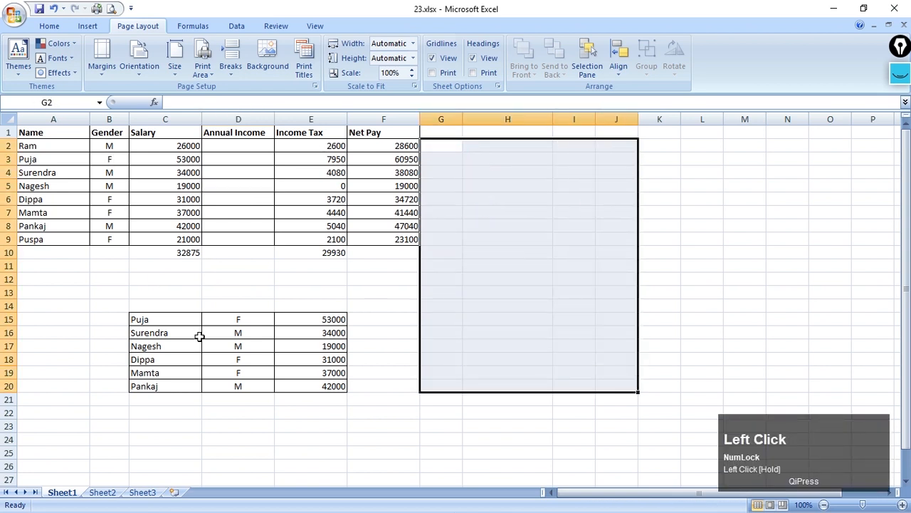
click(196, 279)
Check the sheet in print preview and return to the worksheet with its page break lines displayed.
click(111, 8)
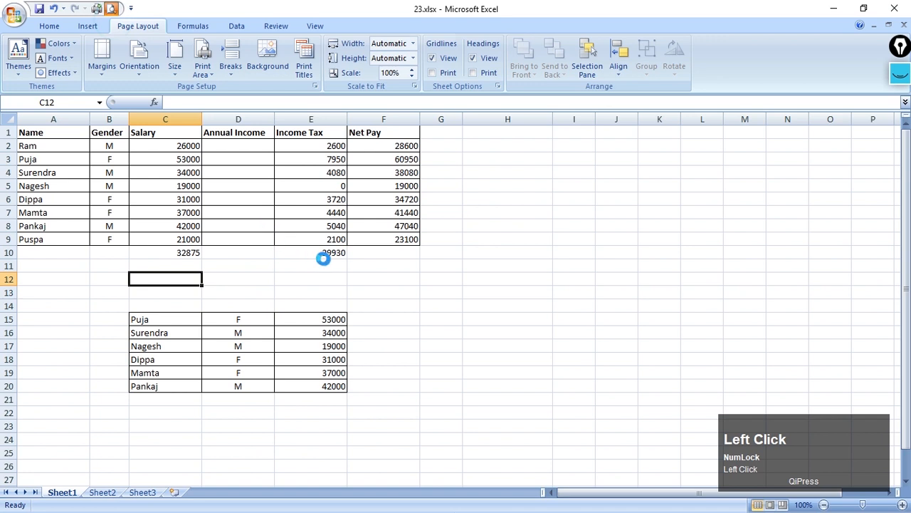
scroll(383, 250, down, 1)
click(197, 60)
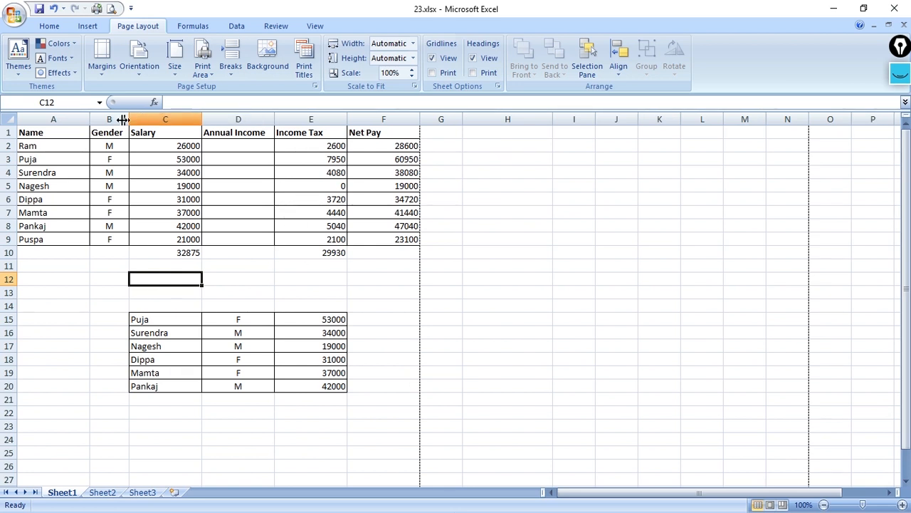
Widen the Gender column so the page break falls before Net Pay, and highlight F1:F9 as the part beyond the break.
drag(129, 119, 152, 119)
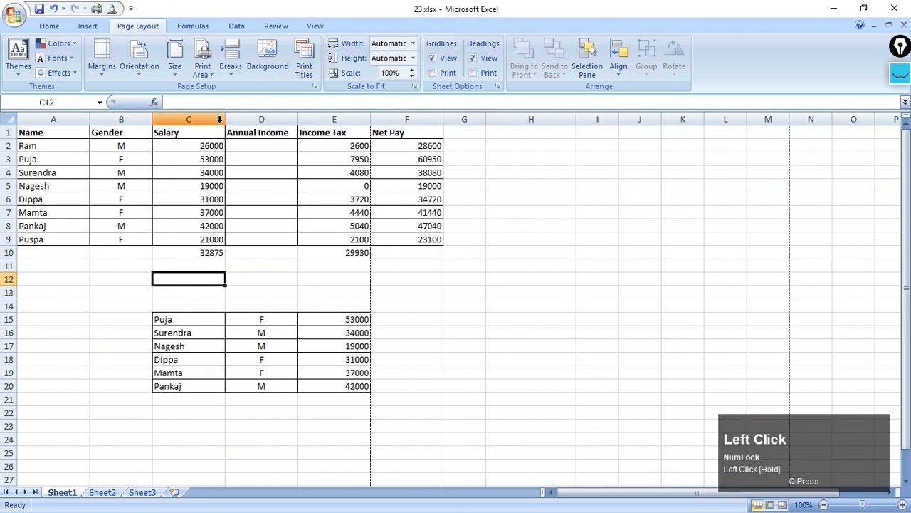
drag(400, 132, 403, 239)
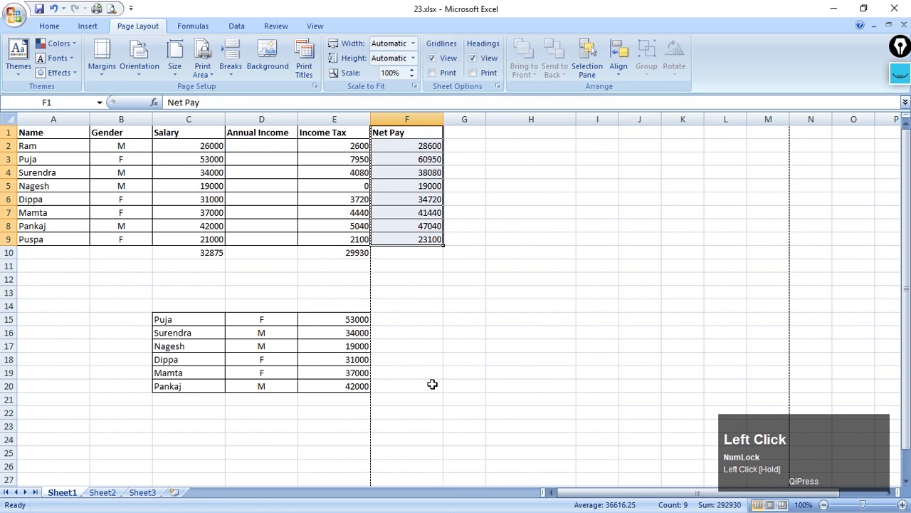
click(430, 384)
Compare the two printed pages in print preview to see how the Net Pay column is split off, and close the preview.
click(111, 8)
scroll(342, 180, down, 1)
scroll(342, 180, up, 1)
scroll(341, 180, down, 1)
scroll(342, 181, up, 1)
scroll(342, 180, down, 1)
scroll(342, 180, up, 1)
scroll(342, 180, down, 1)
scroll(342, 180, up, 1)
scroll(341, 180, down, 1)
scroll(342, 181, up, 1)
scroll(342, 180, down, 1)
scroll(342, 180, up, 1)
scroll(341, 180, down, 1)
scroll(342, 180, up, 1)
click(205, 64)
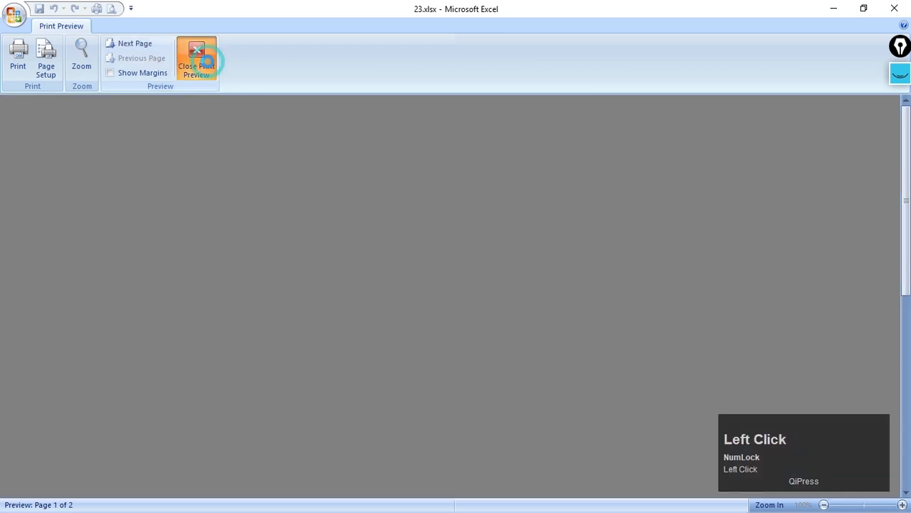